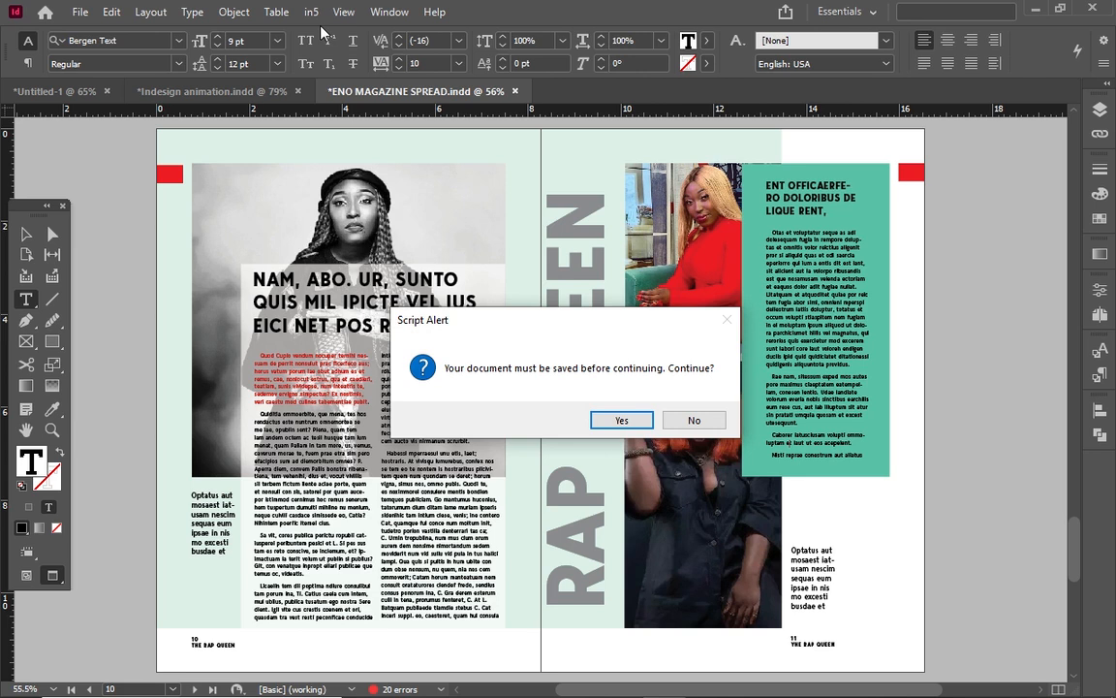
Save the ENO MAGAZINE SPREAD document first so the in5 Easy Export Wizard can open.
left_click(640, 423)
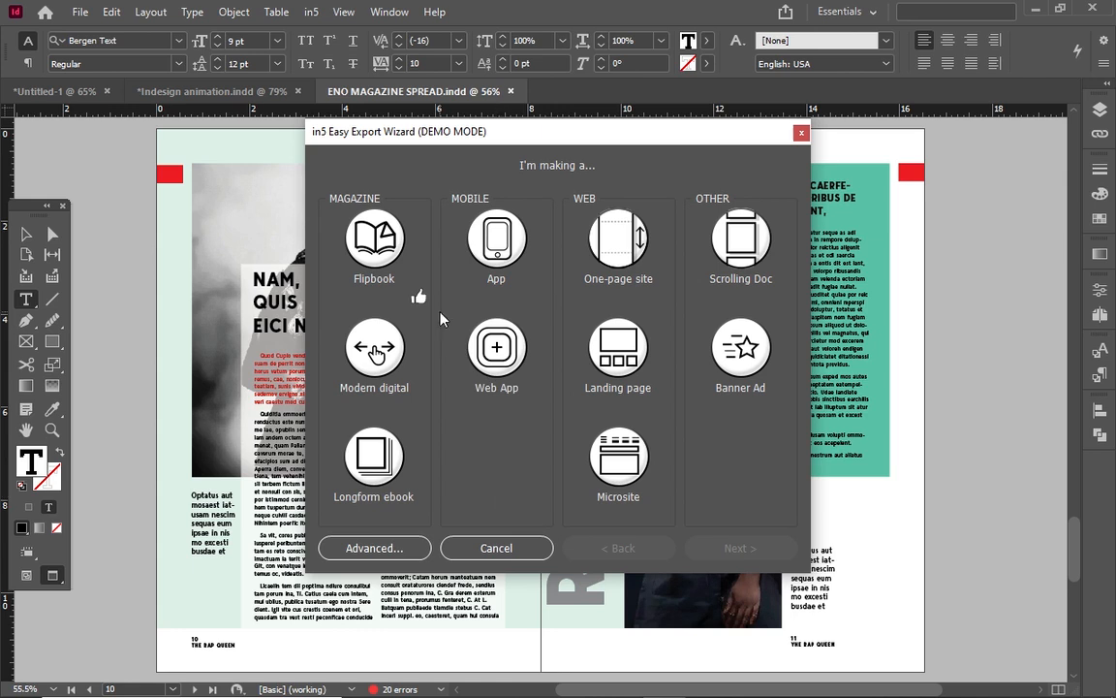
Choose Flipbook output with pixel-perfect text, keep the title ENO MAGAZINE SPREAD, and start the export.
left_click(386, 253)
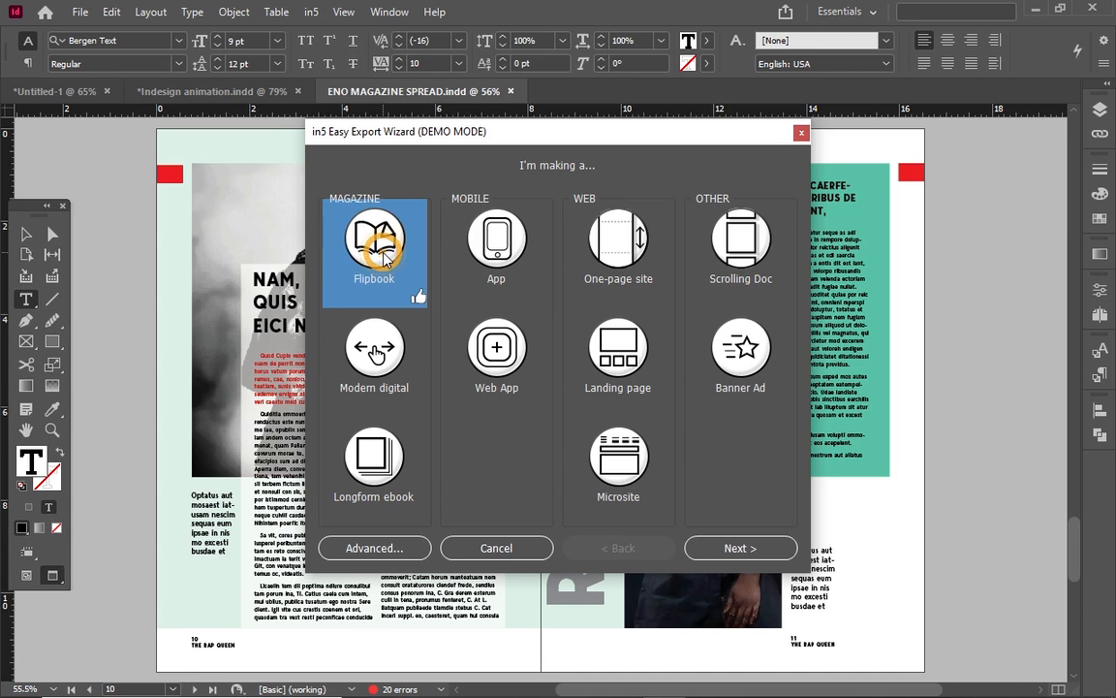
left_click(729, 550)
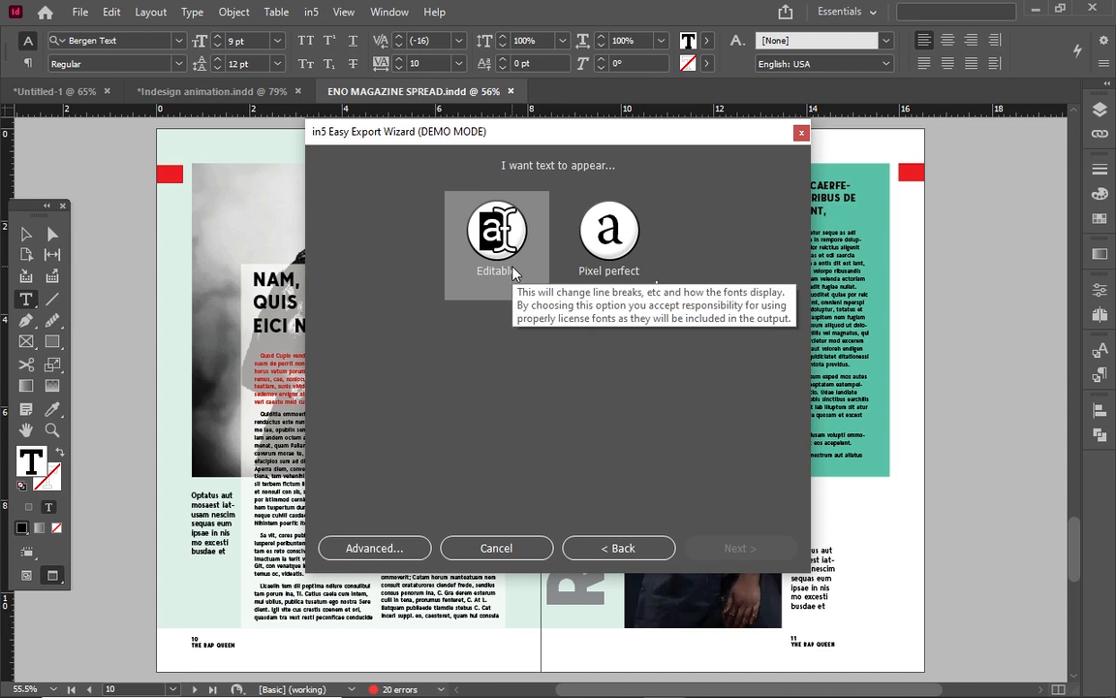
left_click(610, 254)
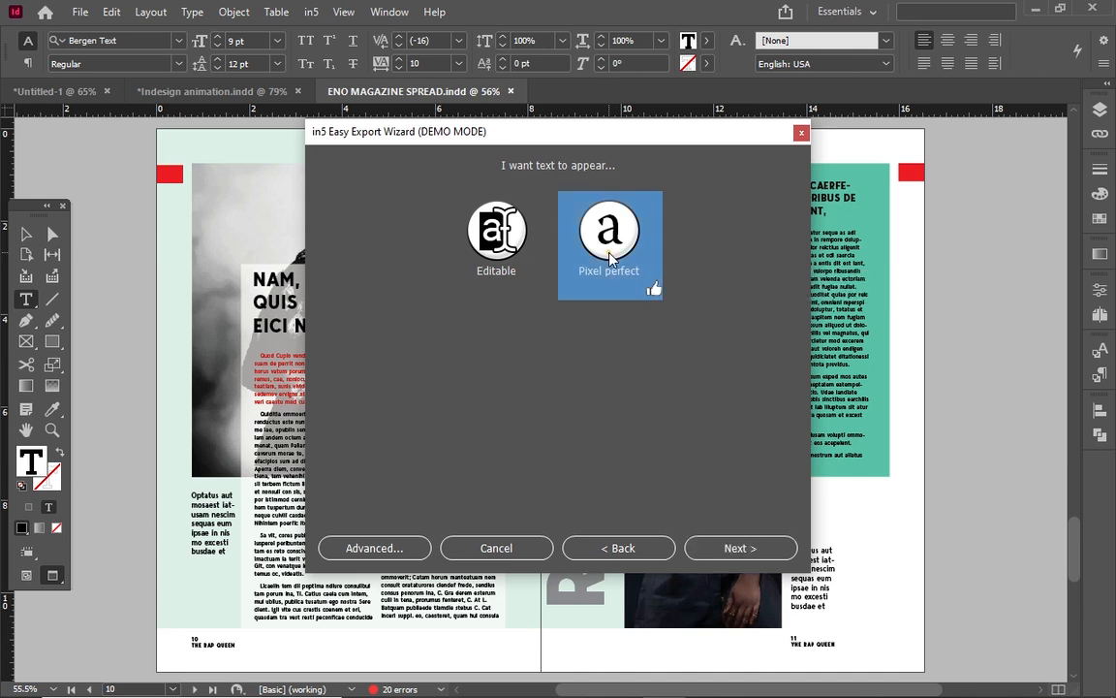
left_click(725, 550)
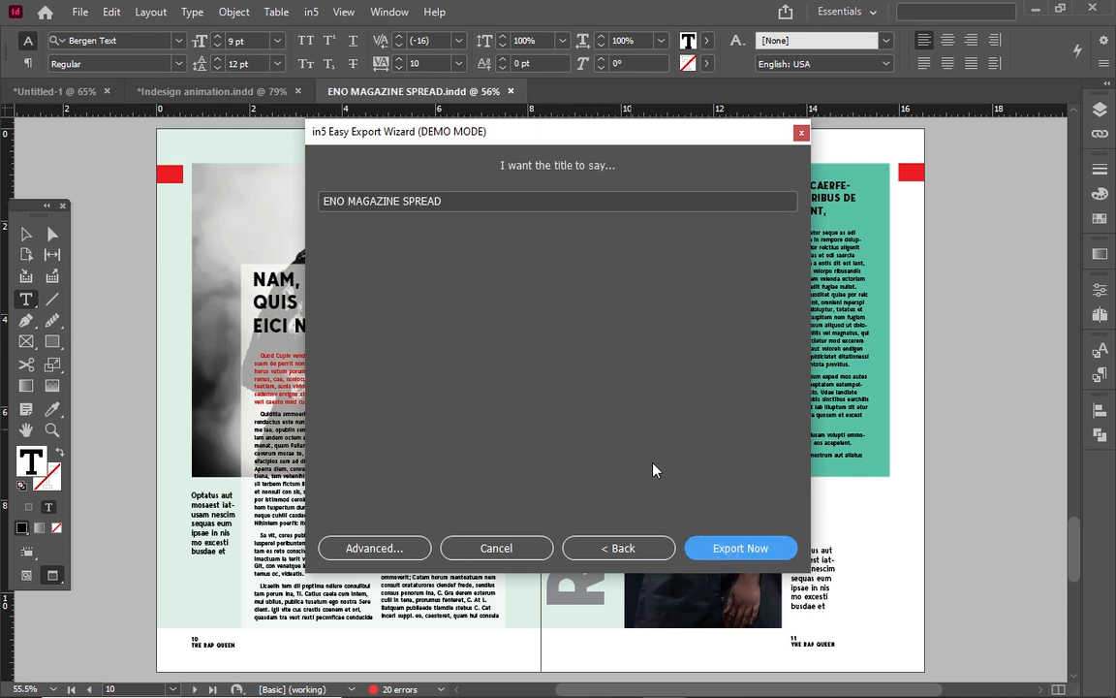
double_click(449, 201)
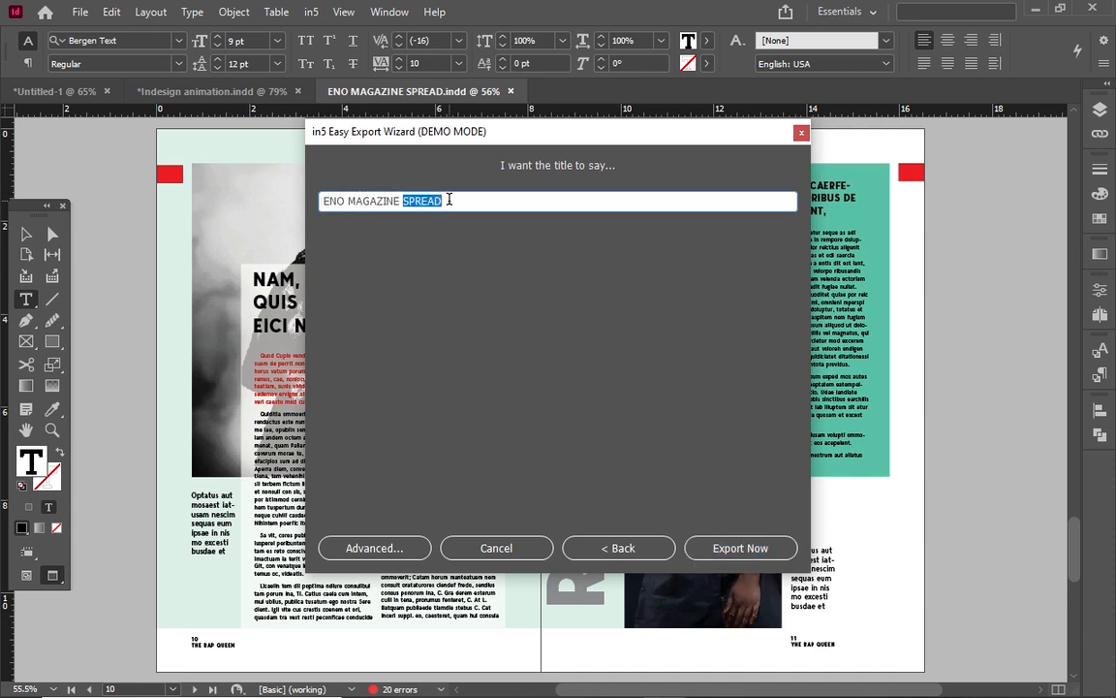
left_click(741, 549)
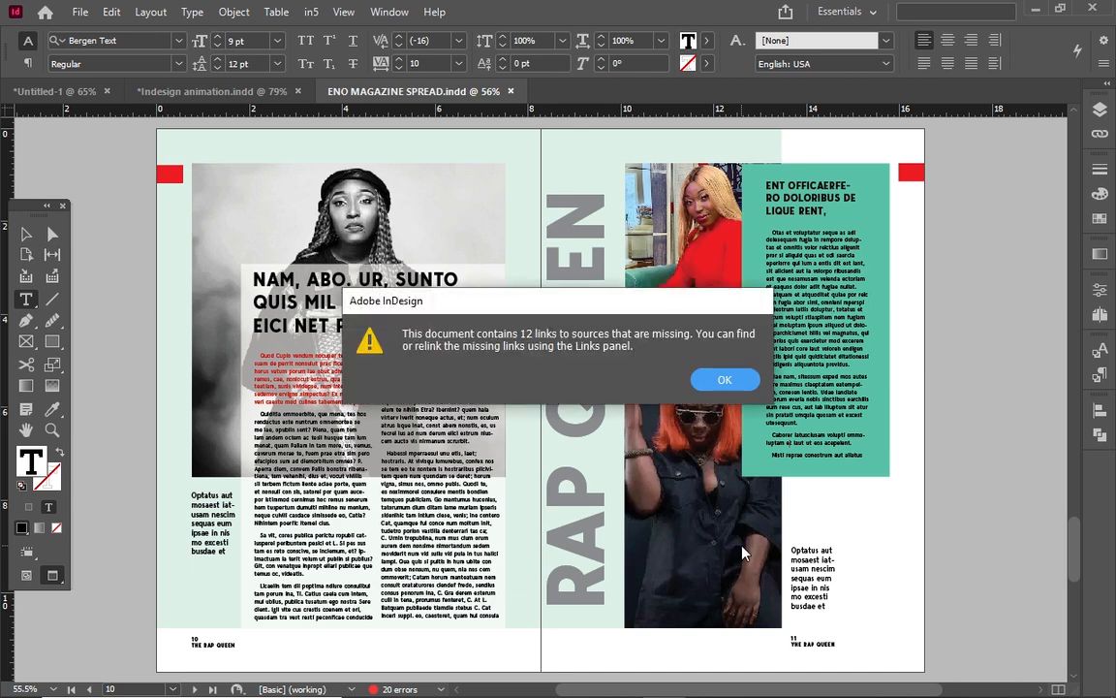
Dismiss the 12-missing-links warning and let the in5 conversion finish.
left_click(734, 383)
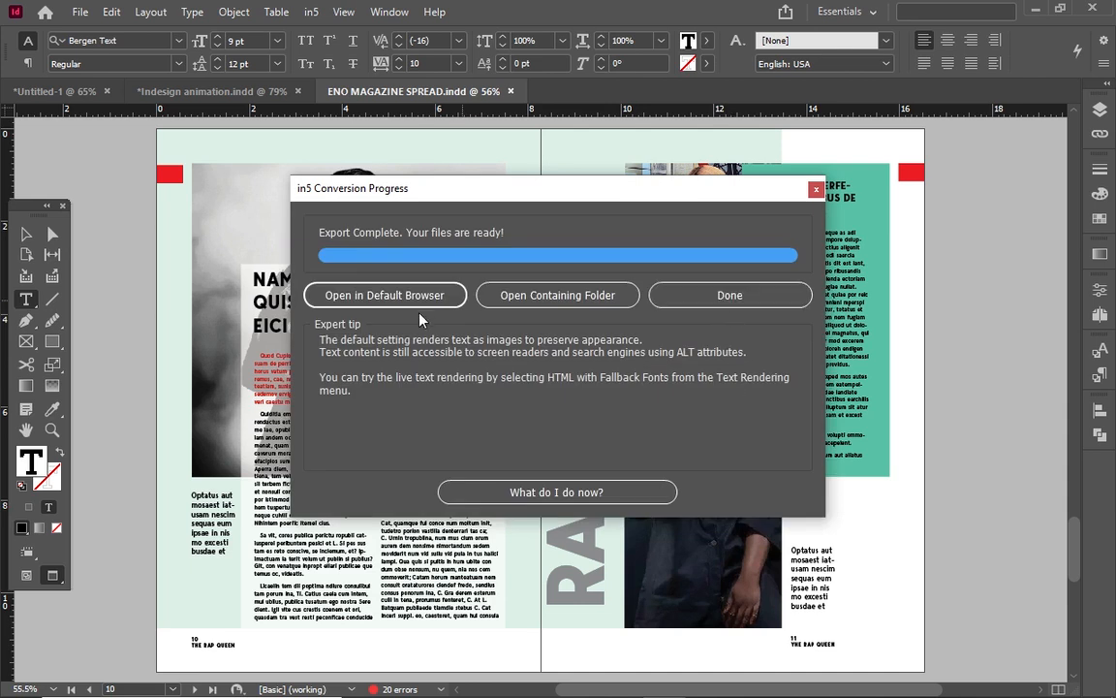
Preview the flipbook in Edge, paging to Introduction and About Eno Barony, then back to the FASTA cover.
left_click(394, 296)
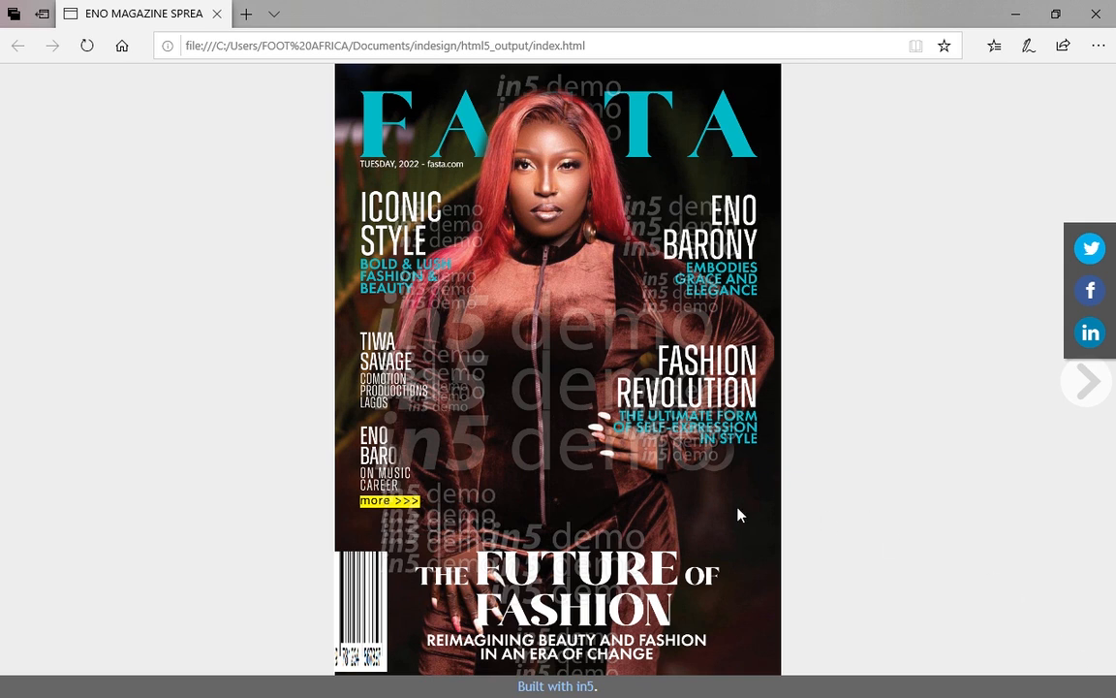
left_click(1089, 384)
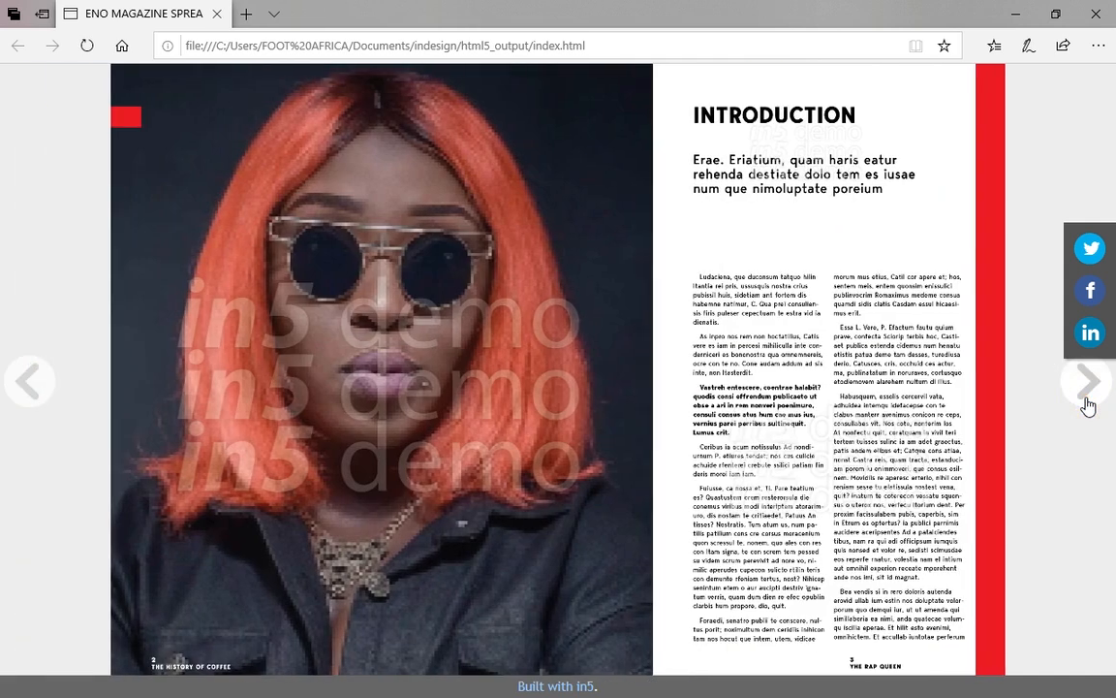
left_click(1087, 403)
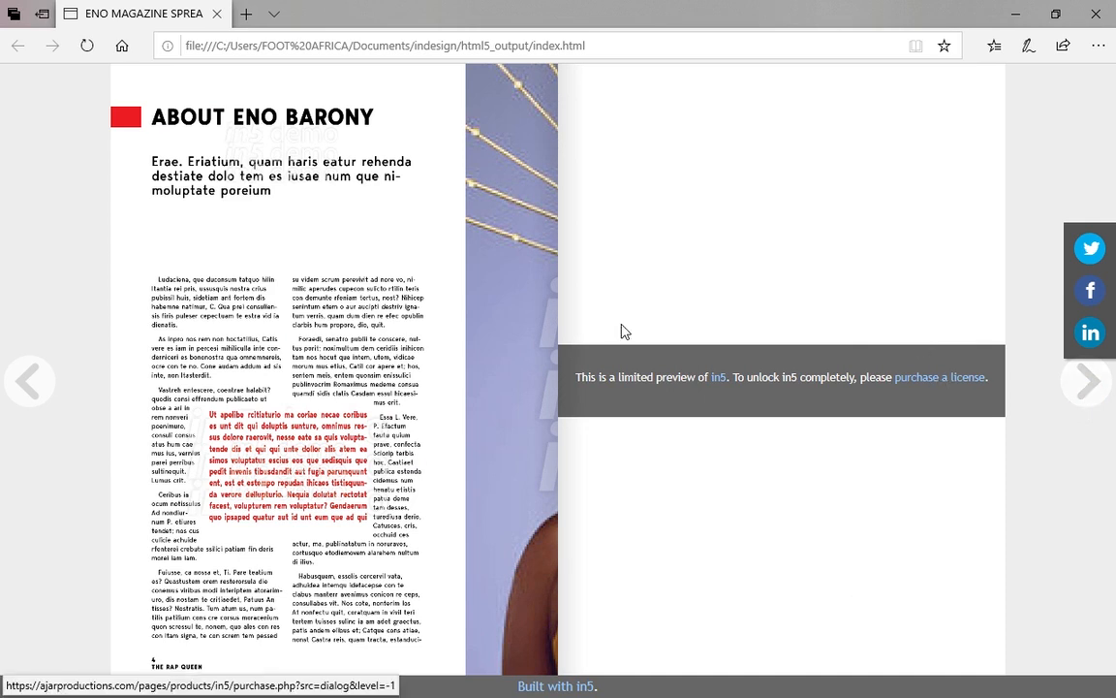
left_click(28, 380)
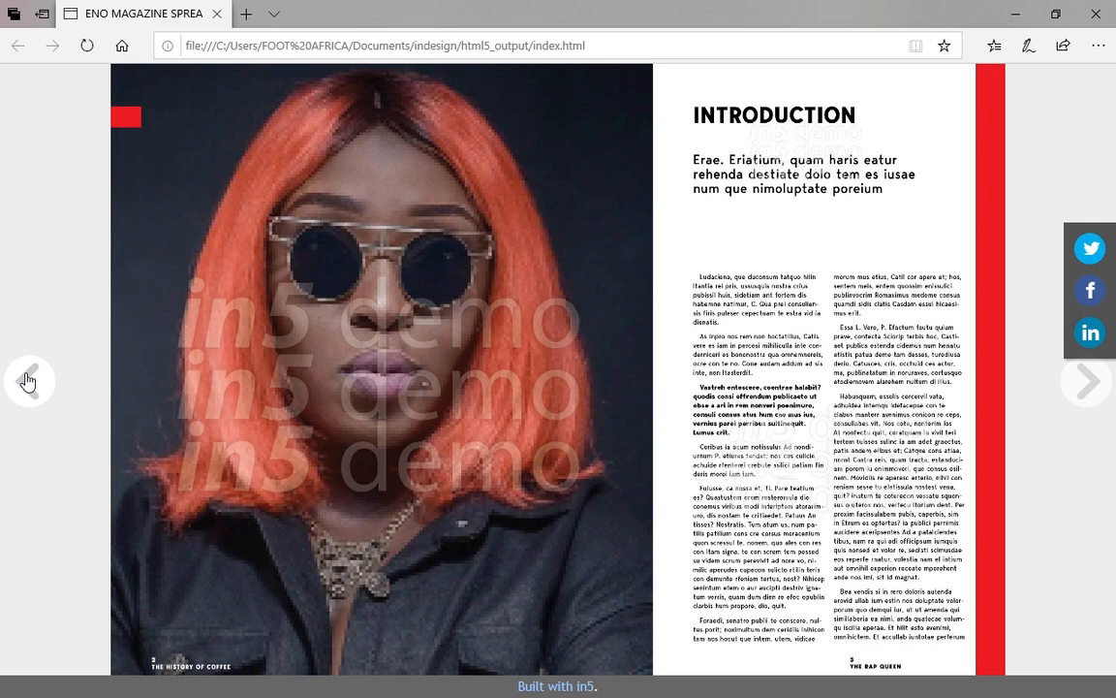
left_click(28, 381)
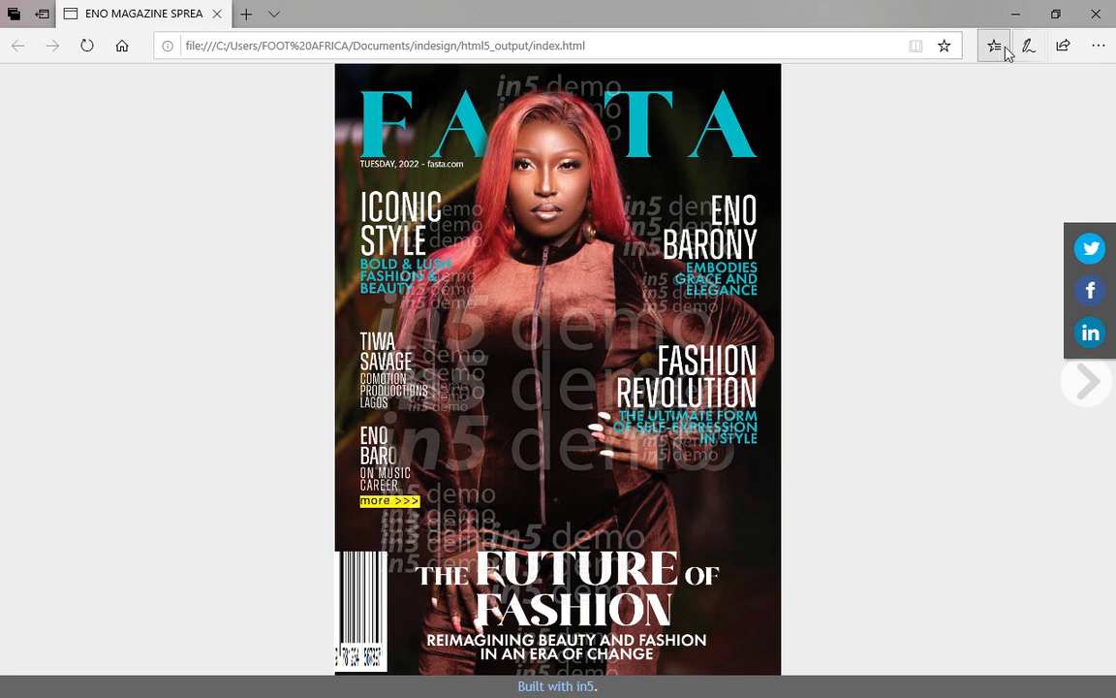
Close Edge and the conversion progress window, then browse the in5 menu without choosing anything.
left_click(1109, 12)
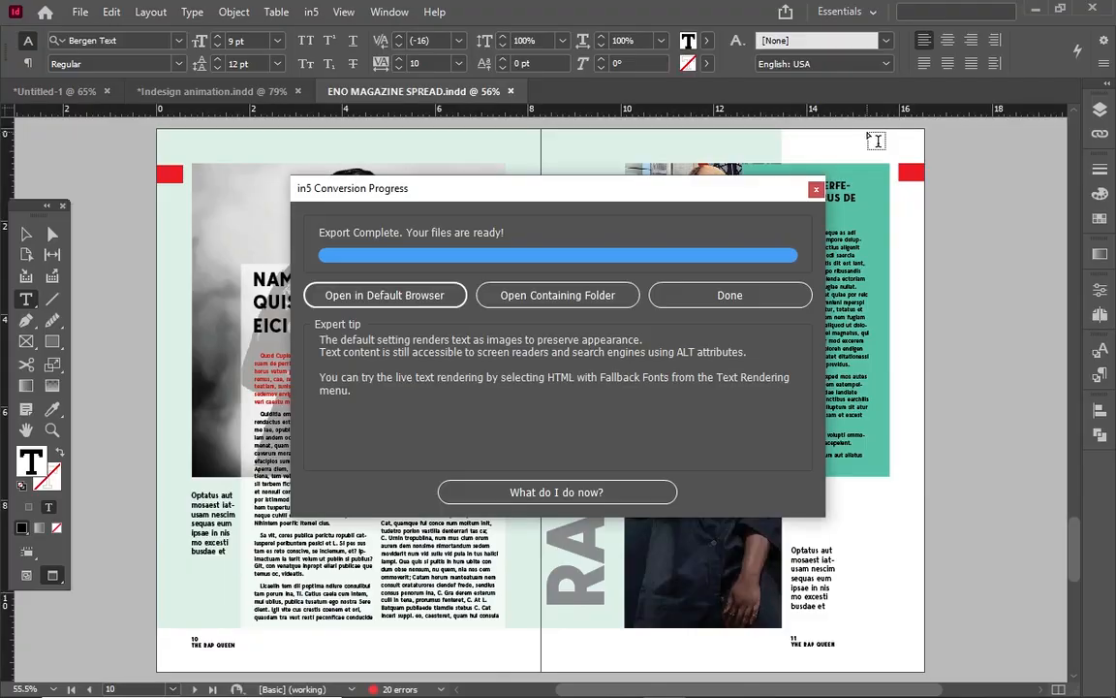
left_click(816, 191)
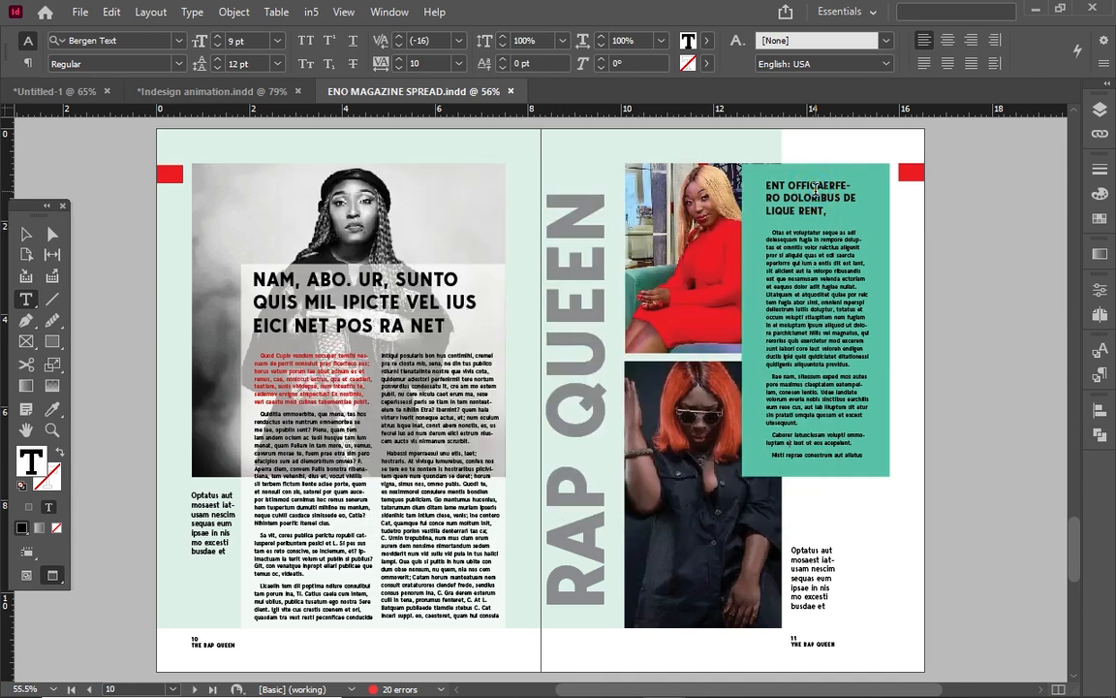
left_click(312, 17)
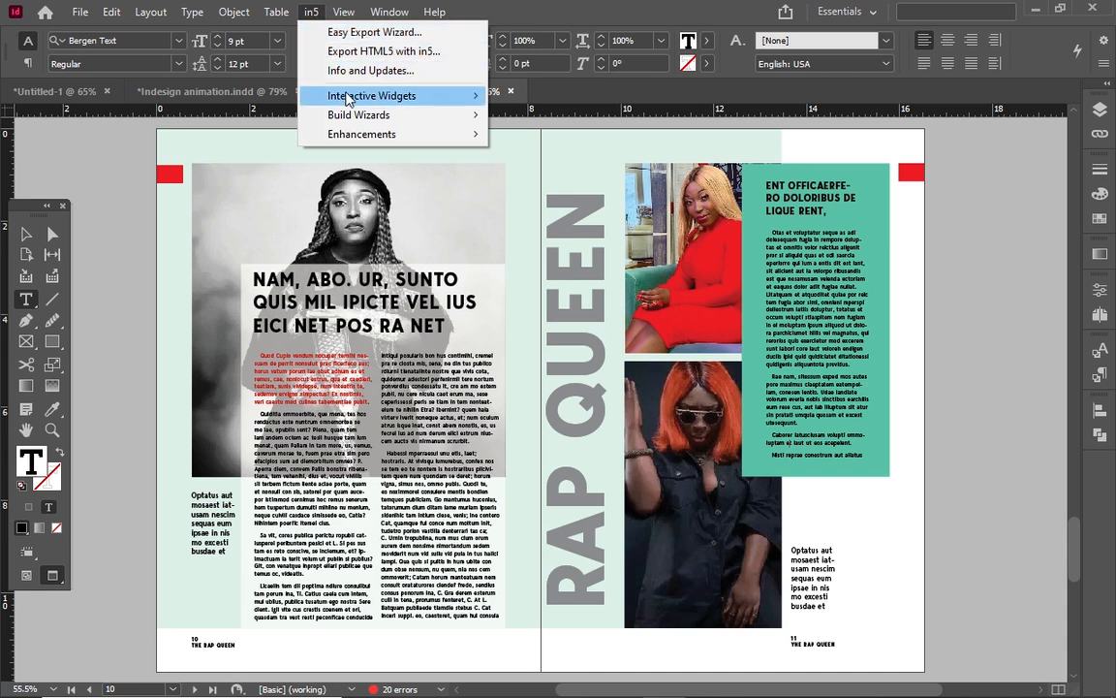
mouse_move(346, 98)
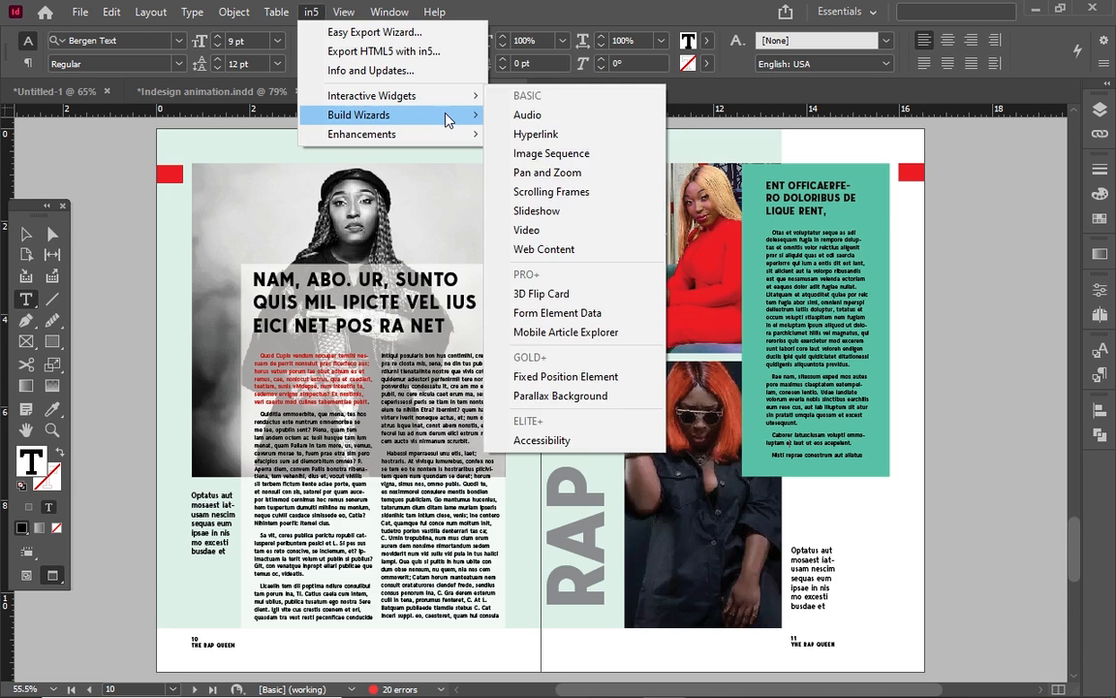
mouse_move(448, 118)
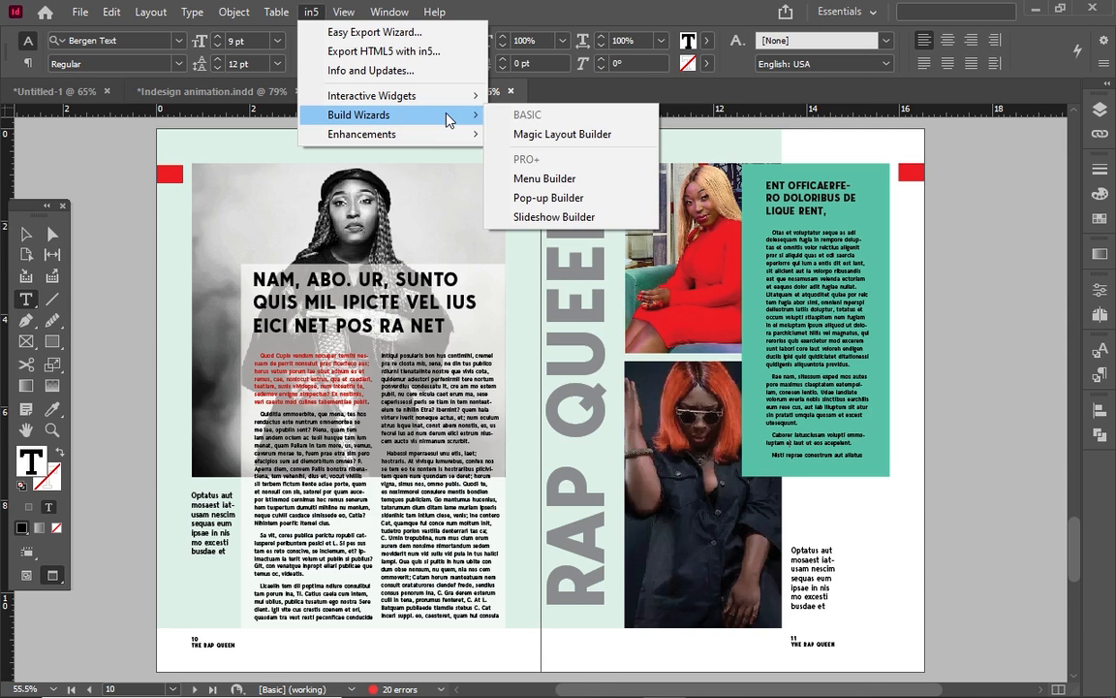
mouse_move(449, 143)
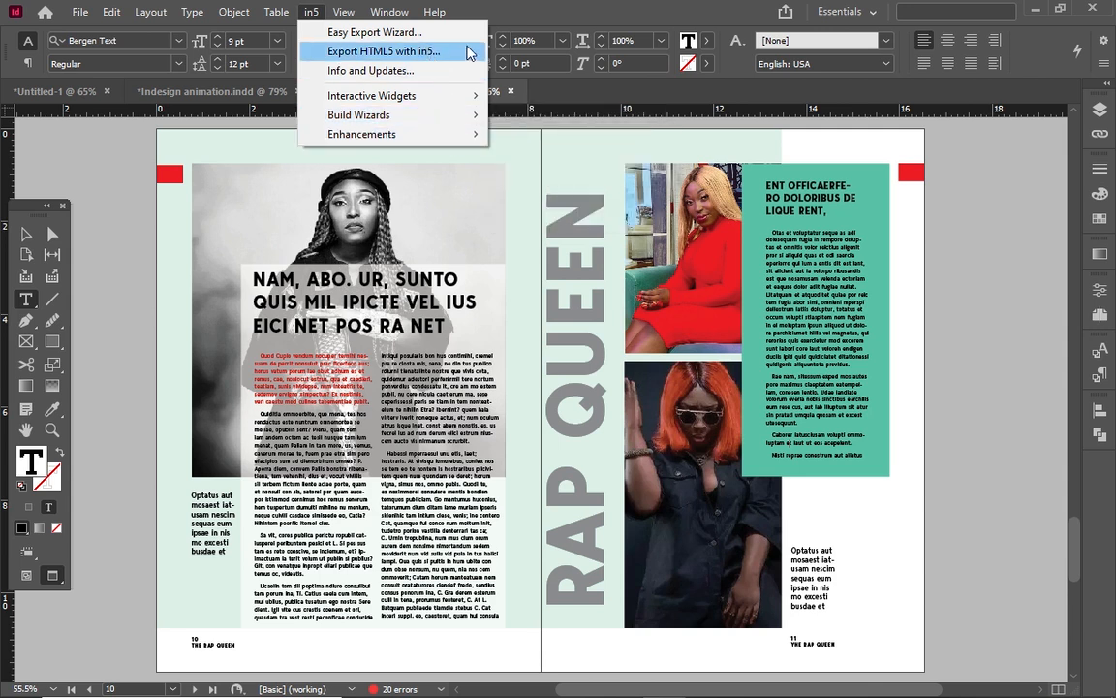
left_click(556, 9)
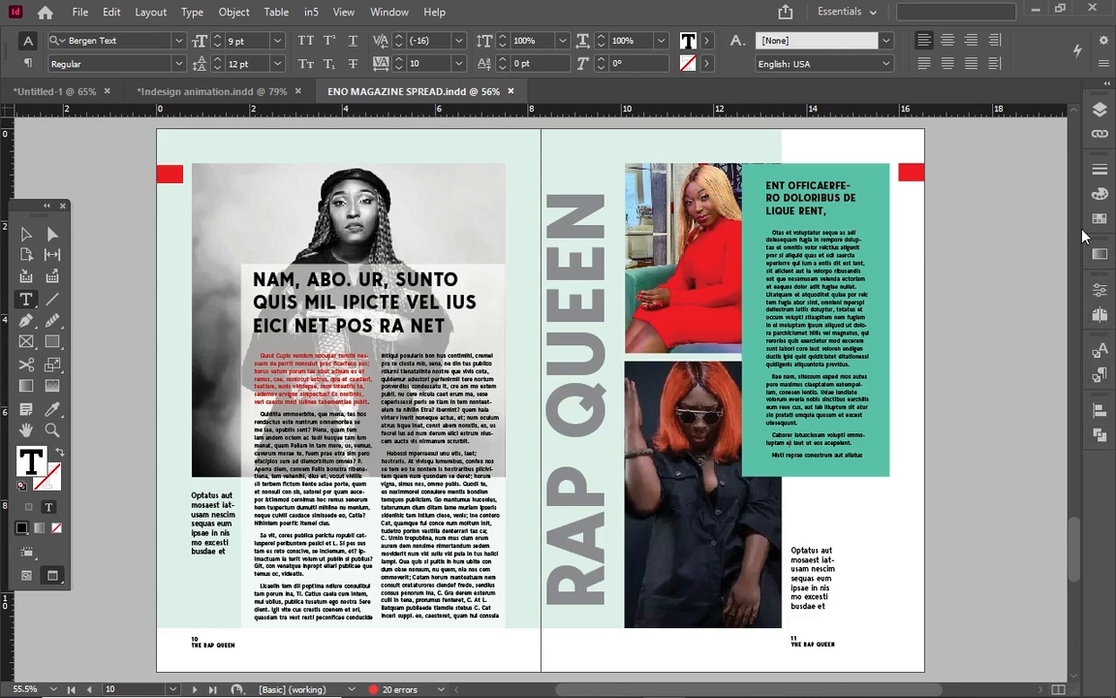
Add a new page 13 after page 12 in the Pages panel and scroll to it.
left_click(1102, 316)
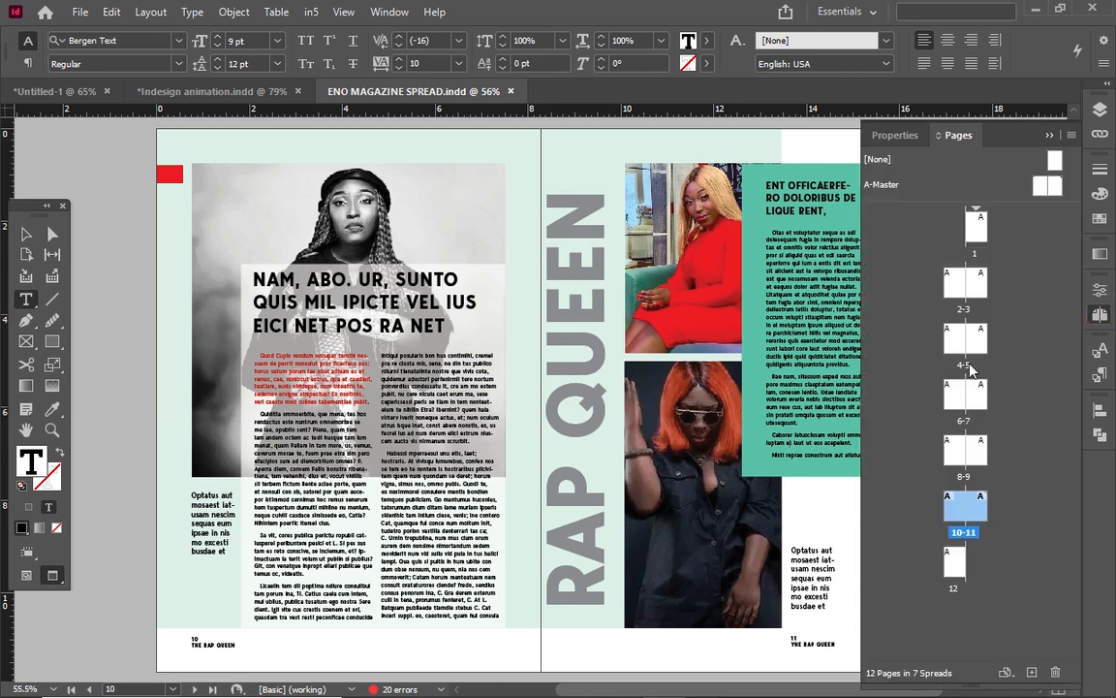
left_click(961, 567)
left_click(961, 567)
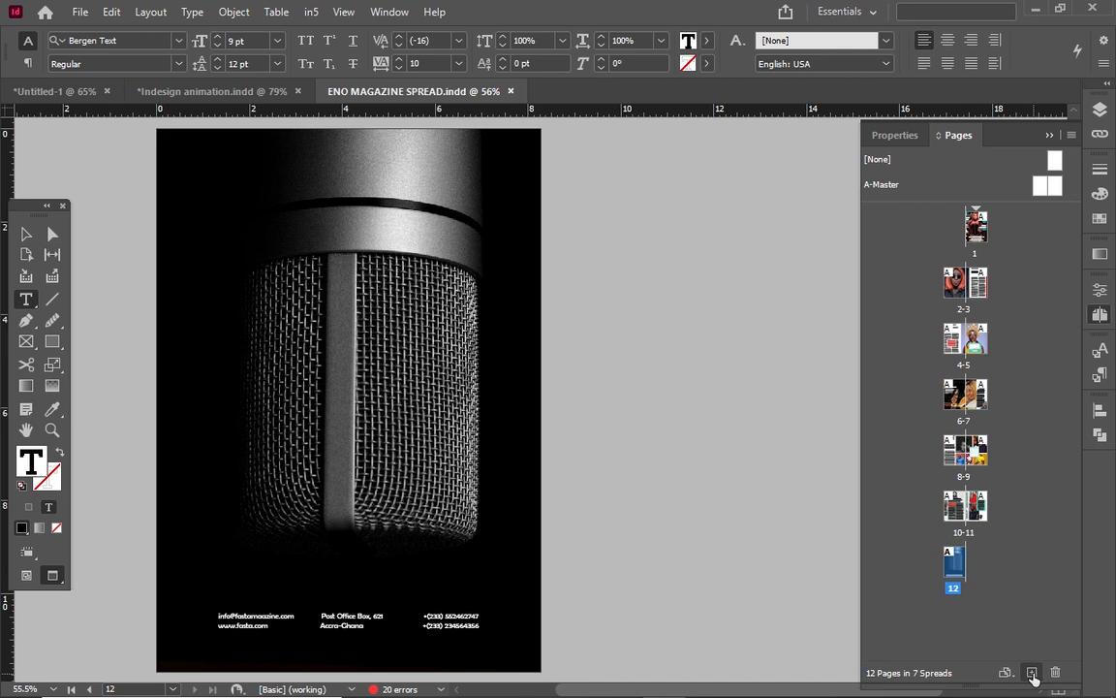
left_click(1033, 673)
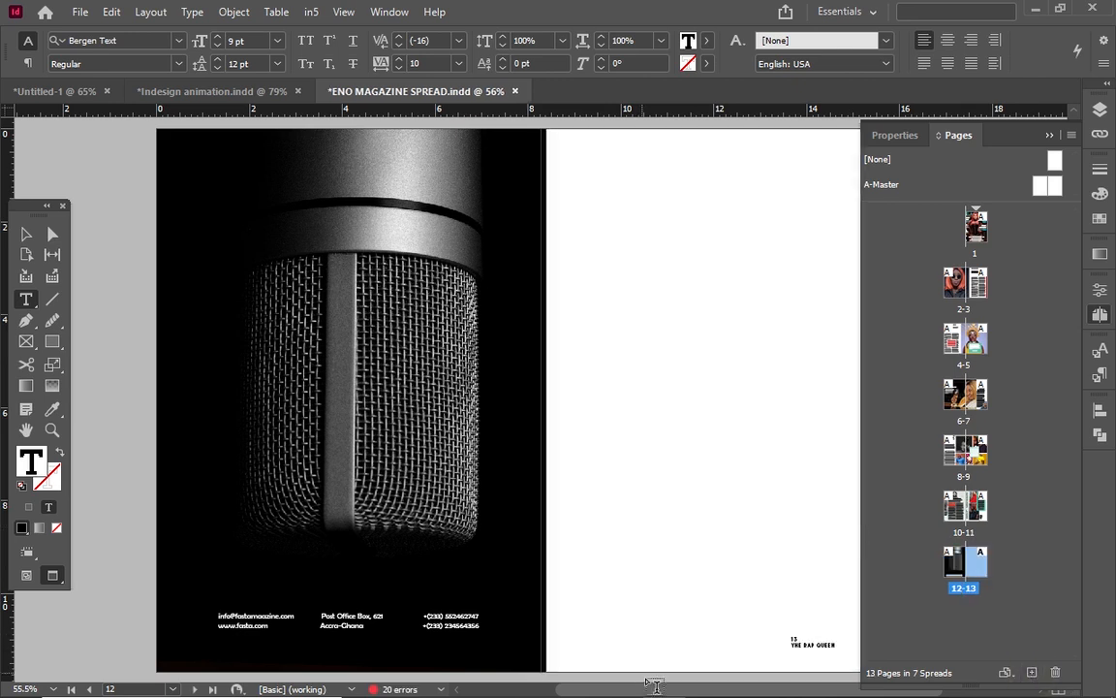
left_click_drag(650, 692, 728, 690)
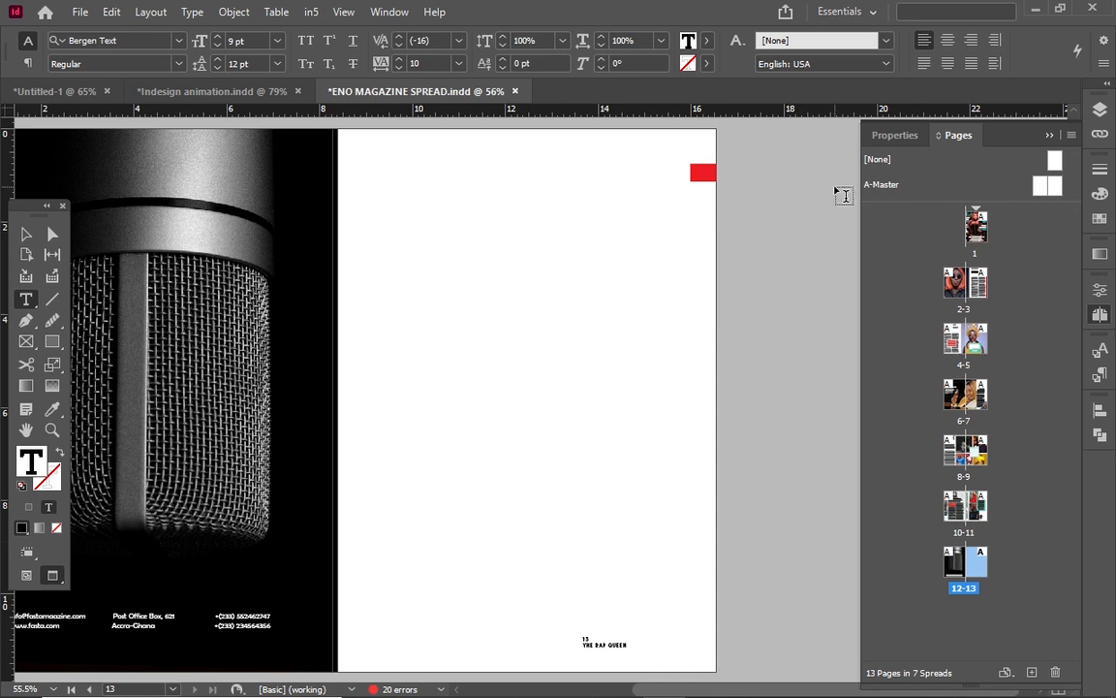
left_click(853, 12)
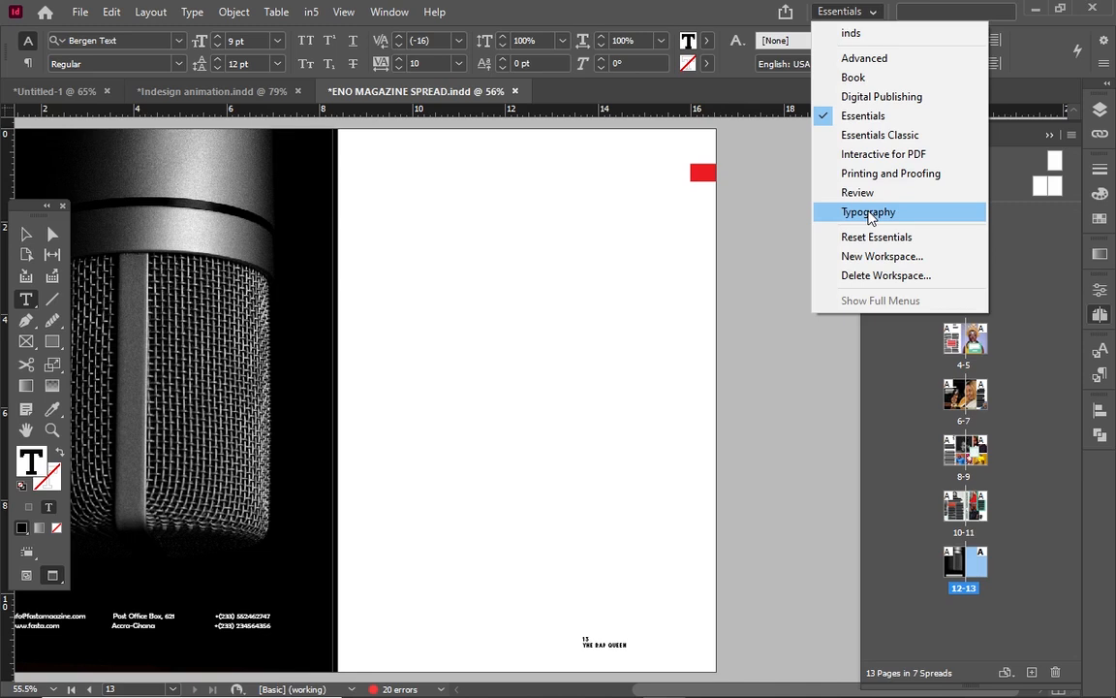
Switch to the Digital Publishing workspace and show the Media panel.
left_click(884, 101)
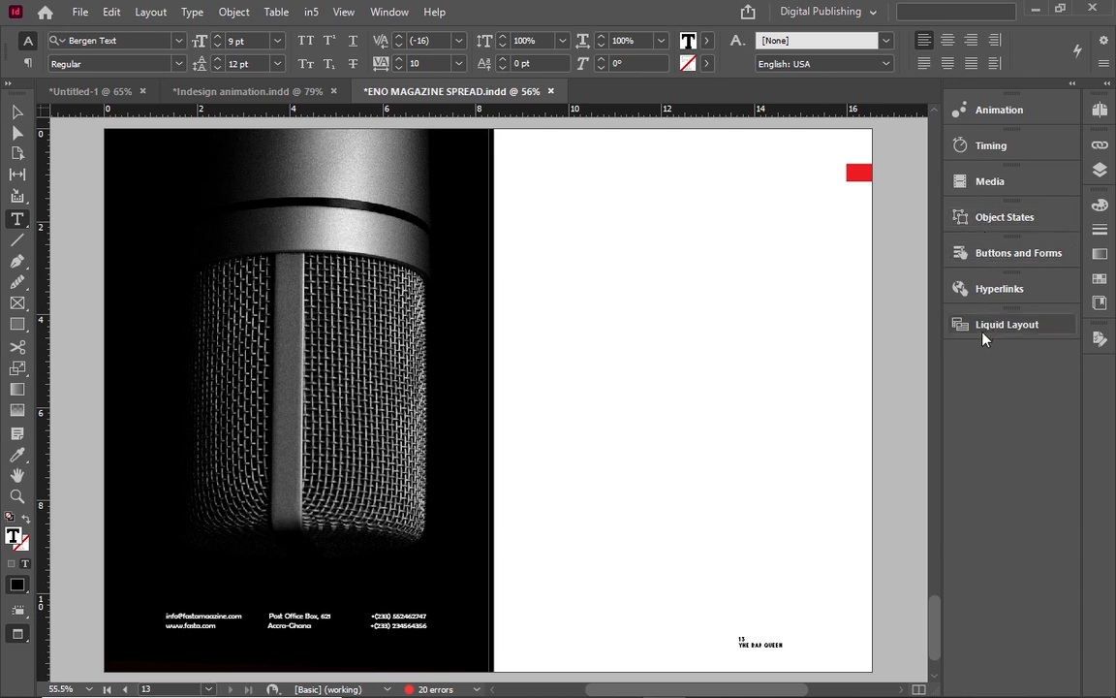
left_click(972, 193)
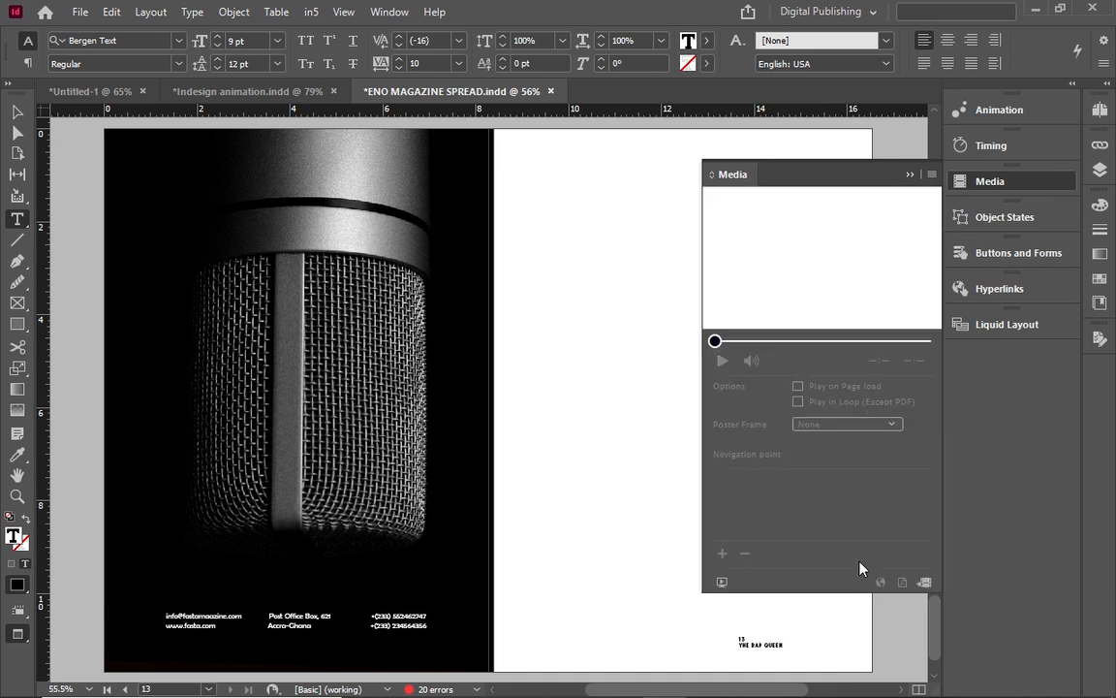
Place the Desktop file _Getintopc.com_Adobe_Acrobat_Pro_DC_2021 as media from the Media panel.
left_click(925, 582)
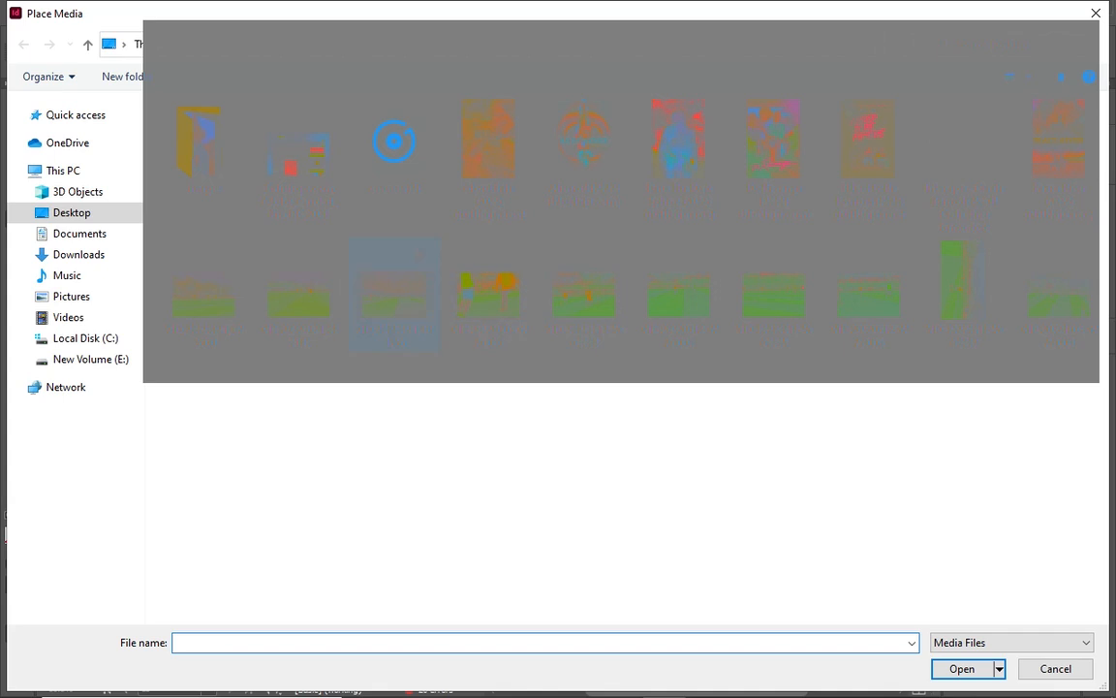
left_click(299, 155)
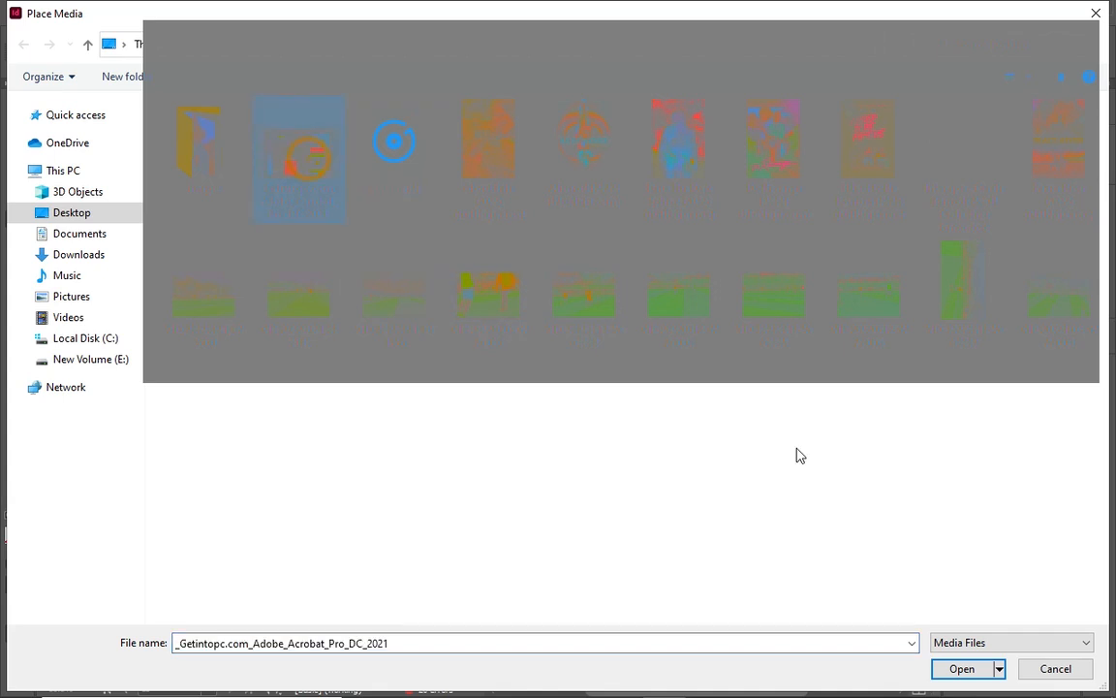
left_click(963, 669)
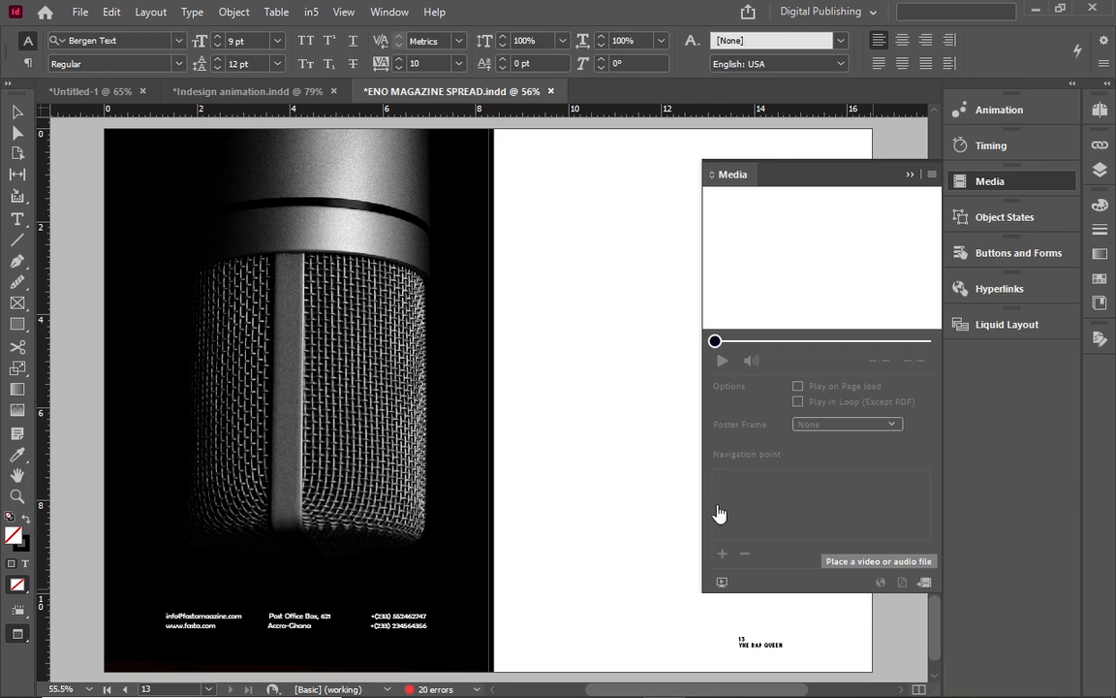
Draw the media frame on page 13, enlarge it to about 7.85 × 5.04 in, then deselect.
left_click(909, 174)
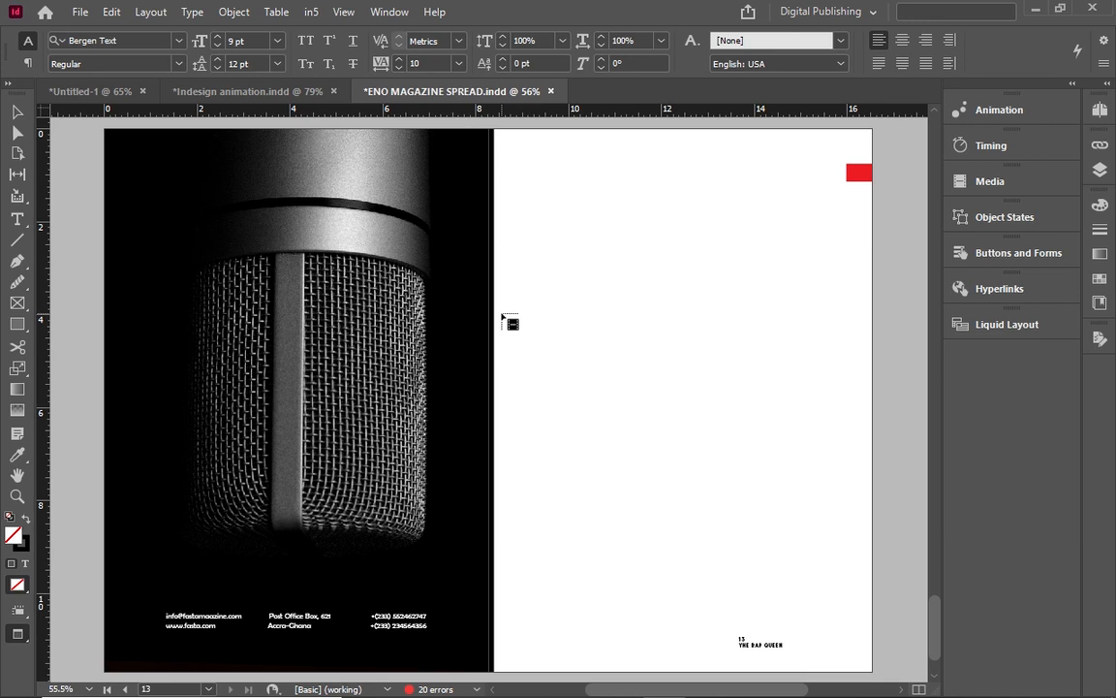
left_click_drag(497, 313, 881, 503)
left_click_drag(853, 526, 866, 553)
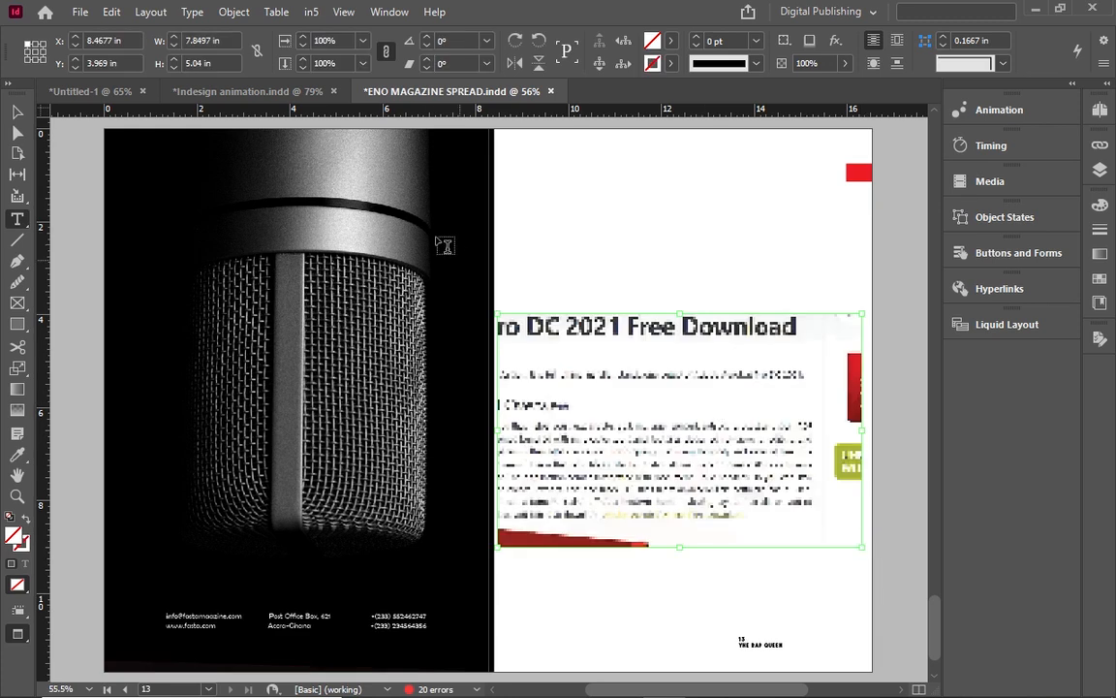
left_click(17, 112)
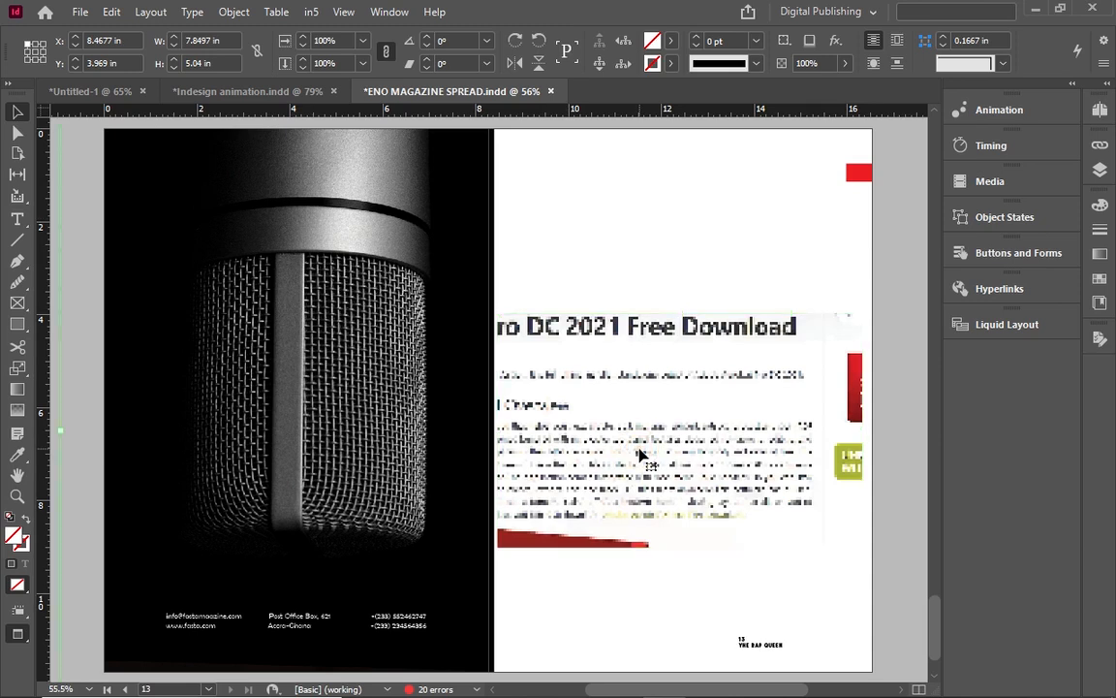
left_click(639, 453)
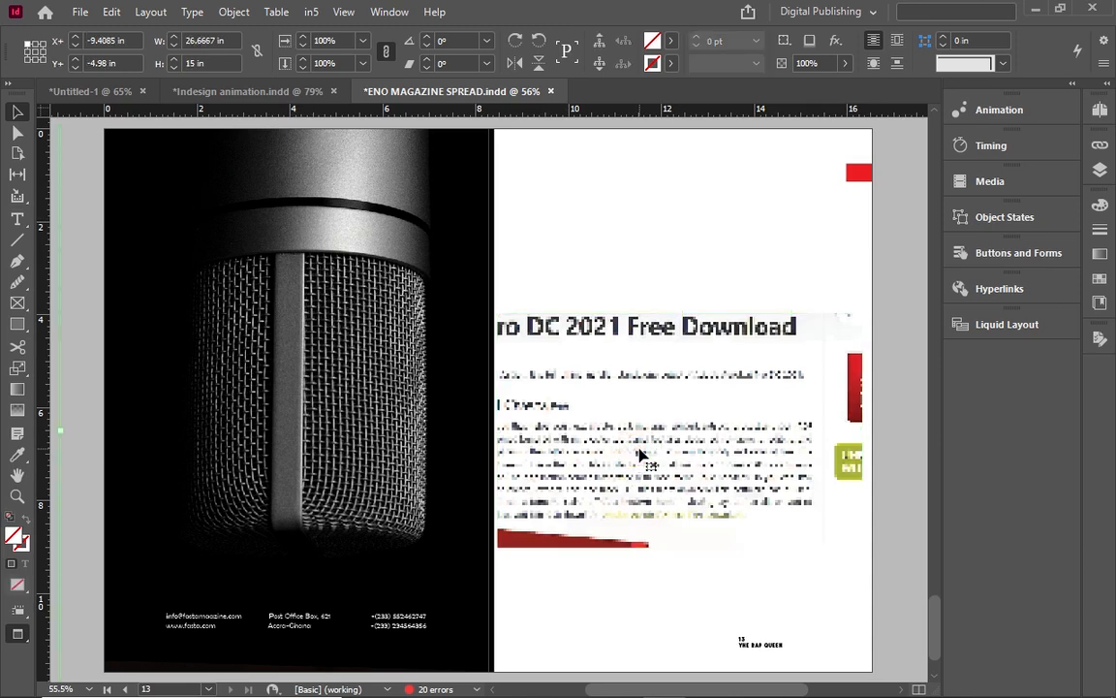
Cancel the accidental document close and deselect everything on the spread.
key("ctrl+w")
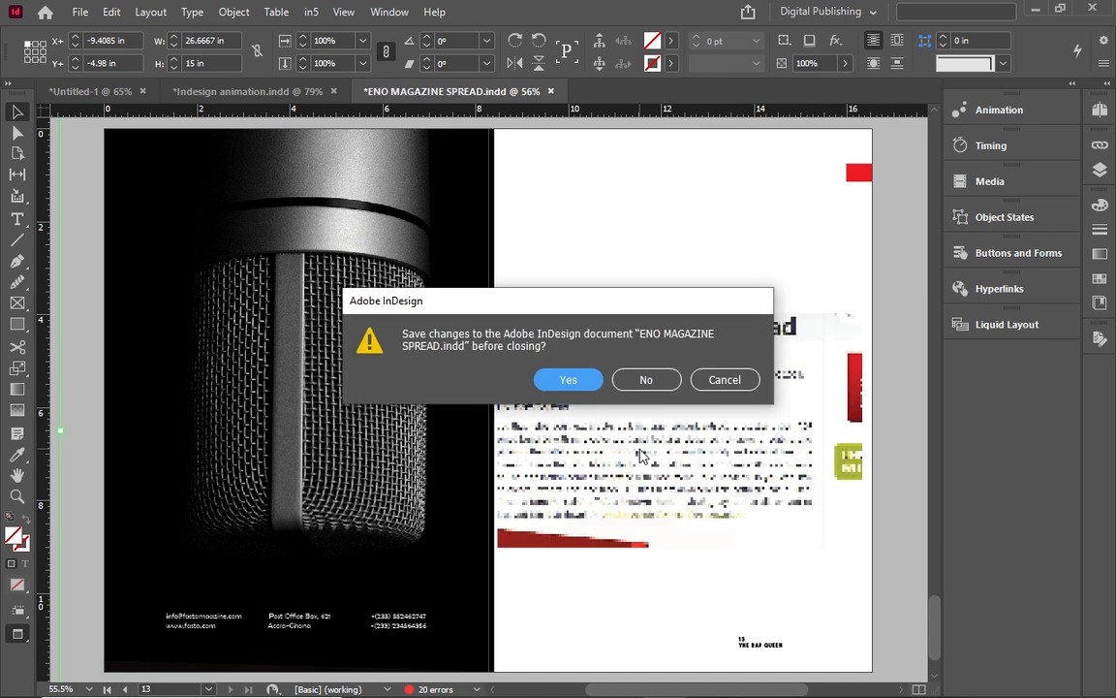
left_click(720, 384)
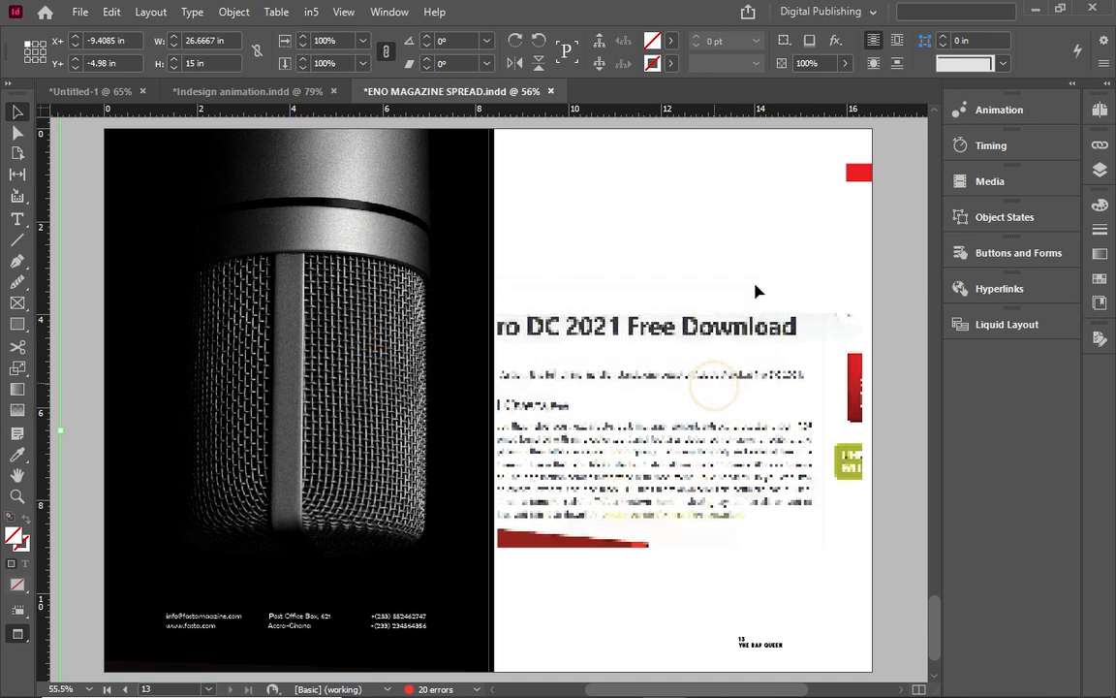
left_click(776, 242)
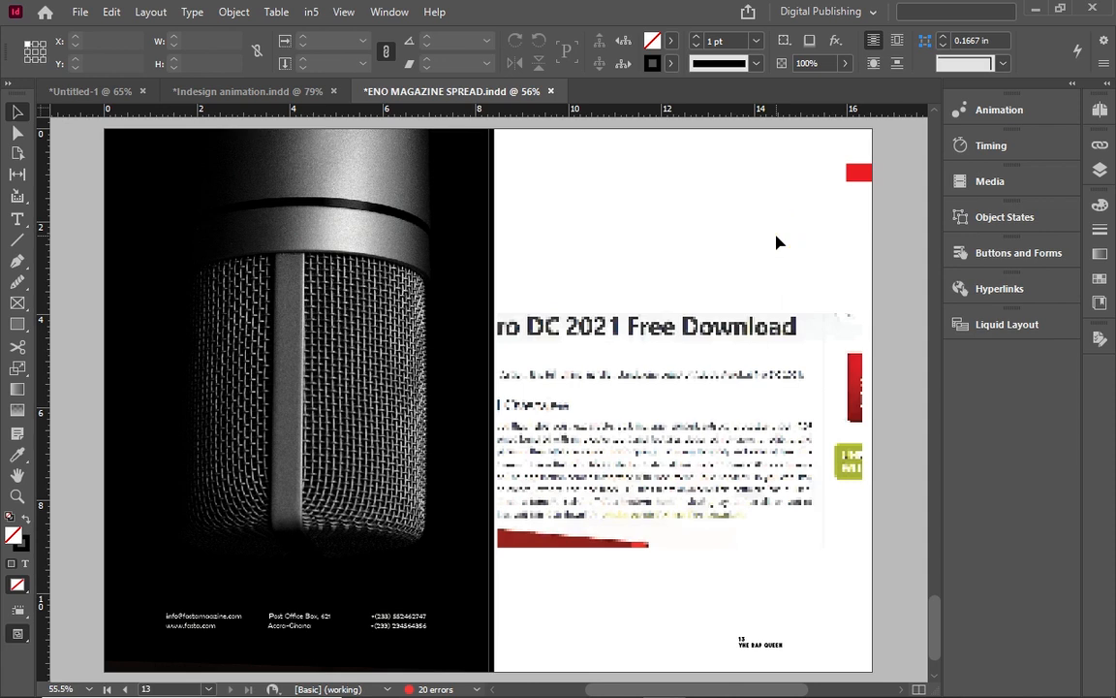
Exit Preview, zoom out, and shrink the oversized video frame to about 17.81 × 10.02 in.
key("w")
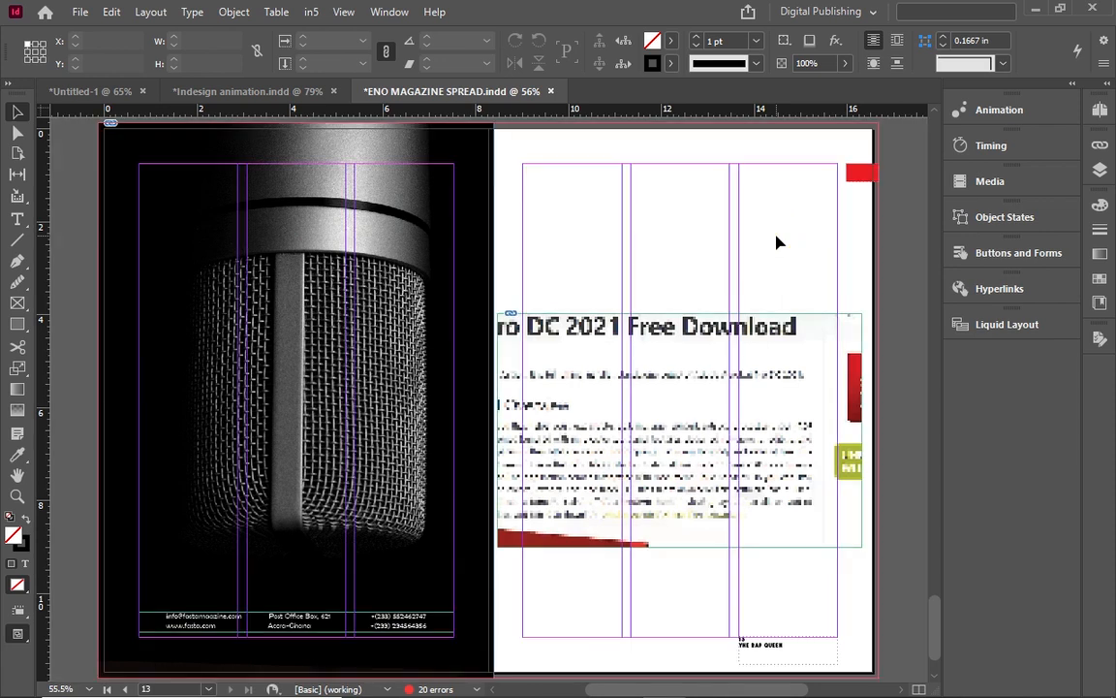
key("ctrl+minus")
key("ctrl+minus")
key("ctrl+minus")
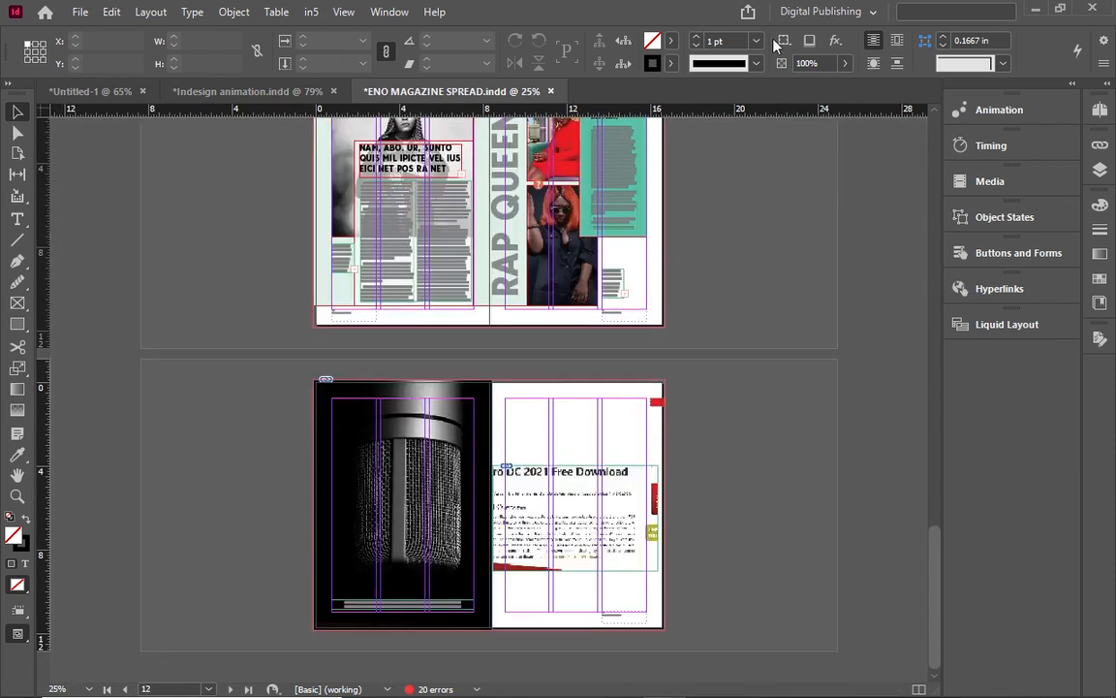
left_click(559, 525)
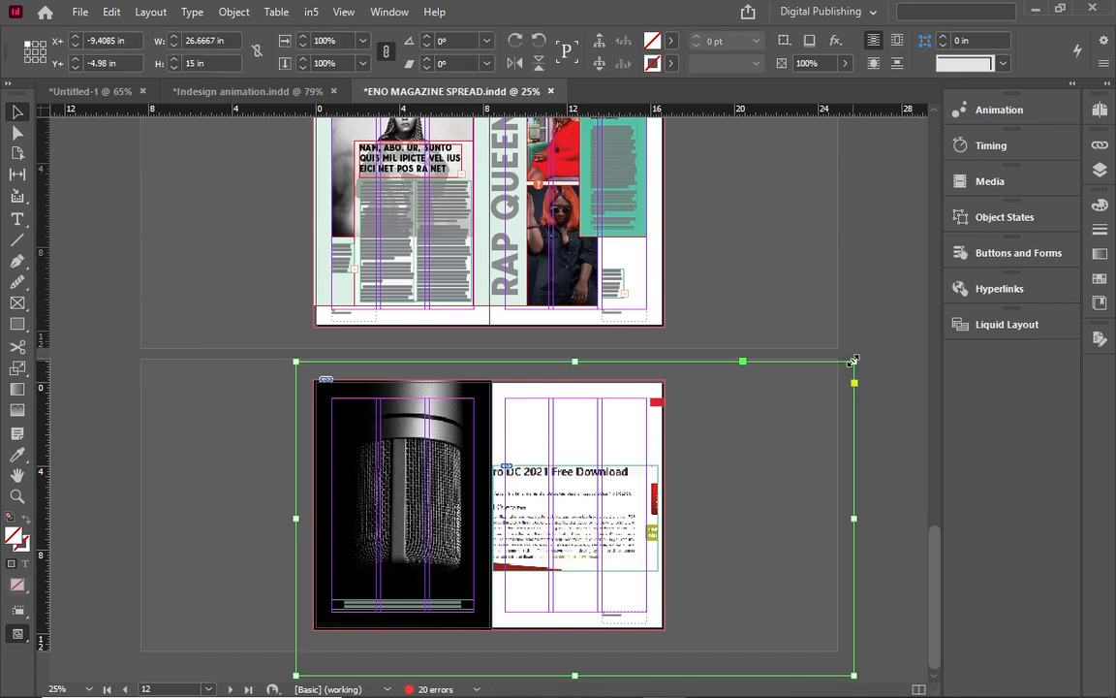
left_click_drag(852, 362, 660, 470)
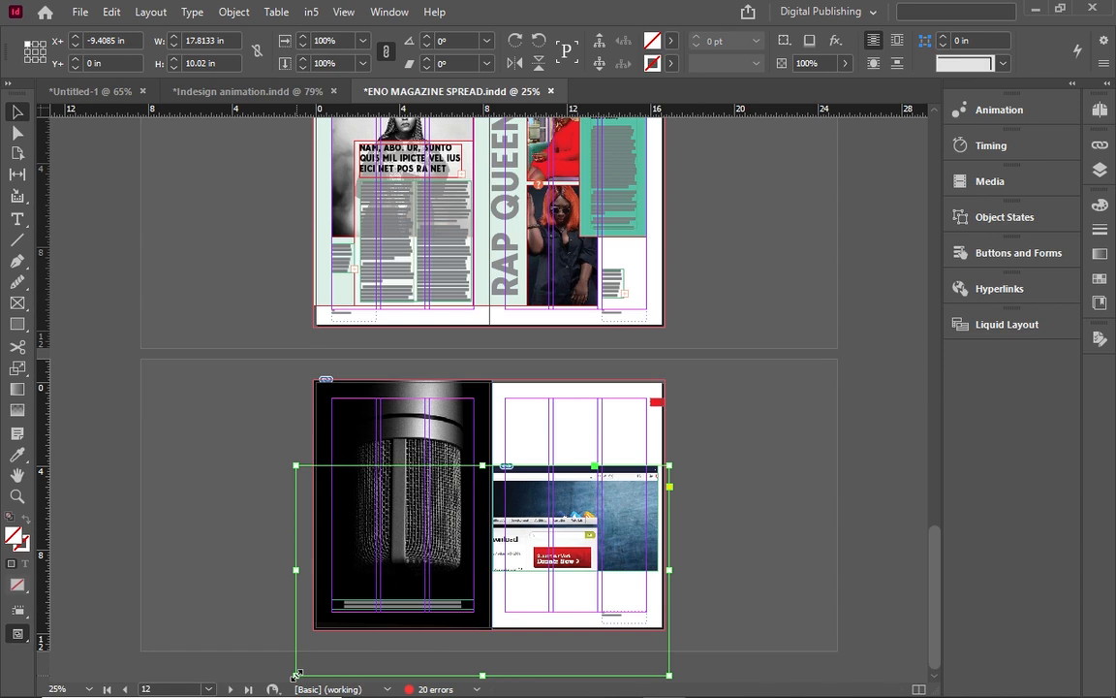
Trim the video frame to about 7.85 × 4.74 in across the right-hand page.
left_click_drag(297, 674, 494, 548)
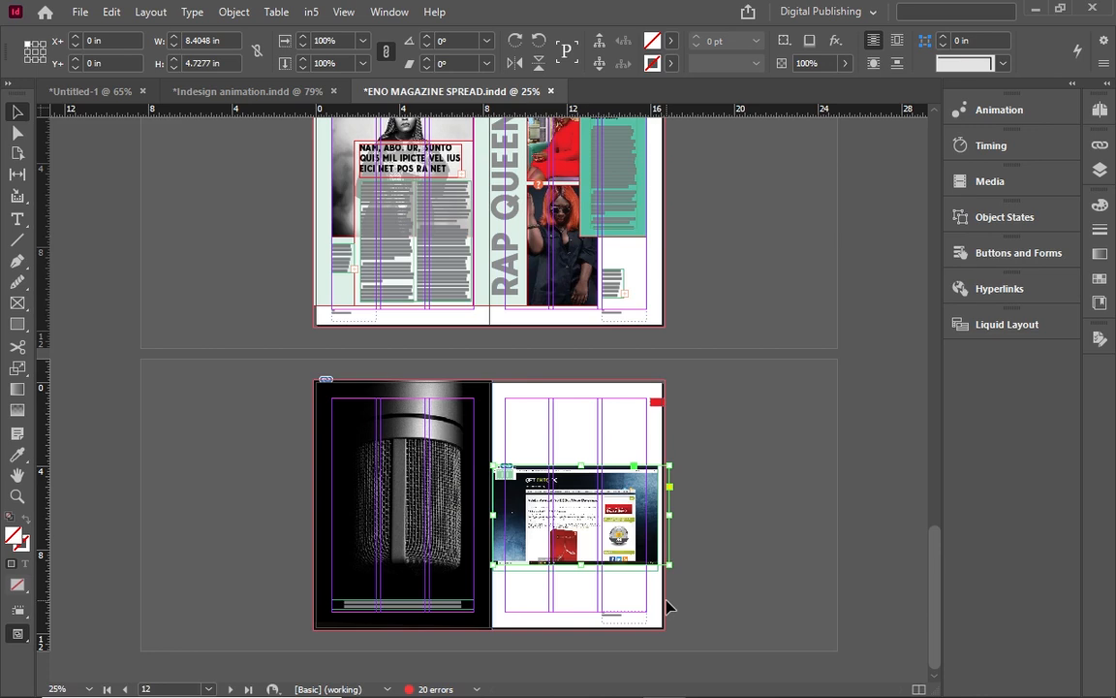
key("ctrl+equal")
key("ctrl+equal")
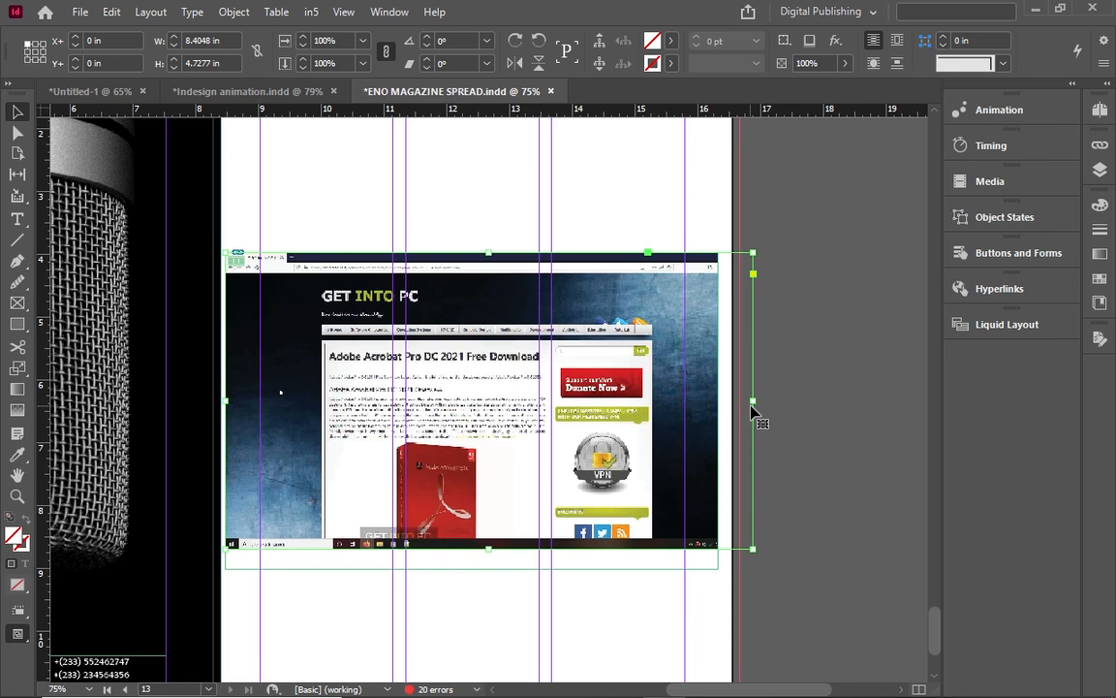
left_click_drag(752, 411, 719, 407)
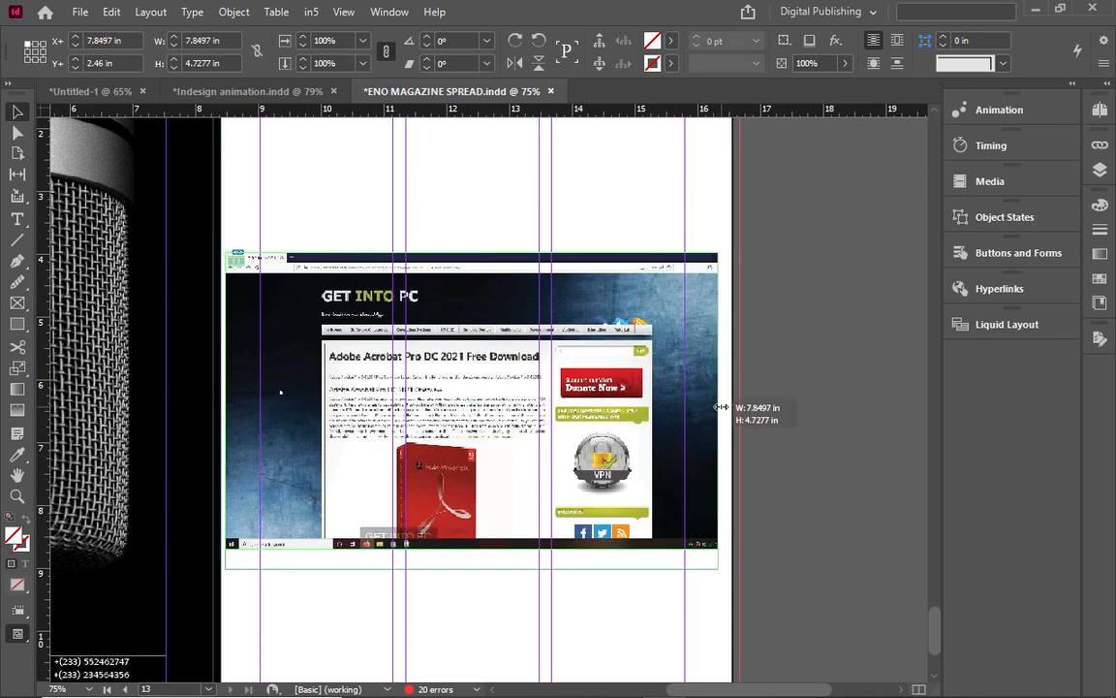
left_click(477, 567)
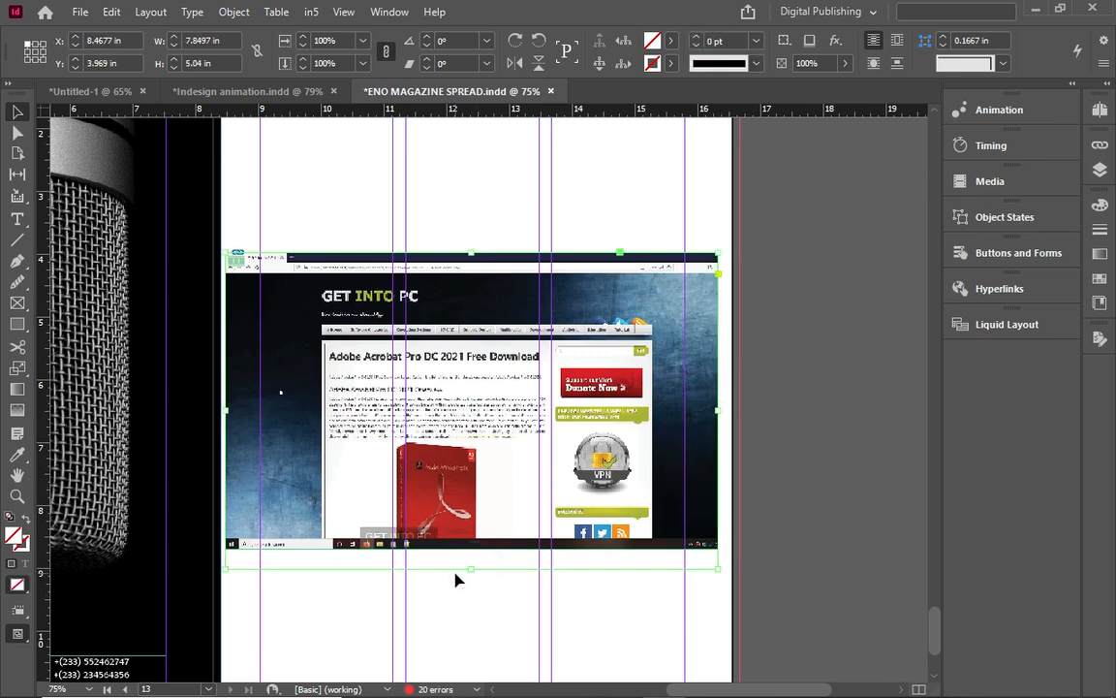
left_click_drag(471, 569, 472, 547)
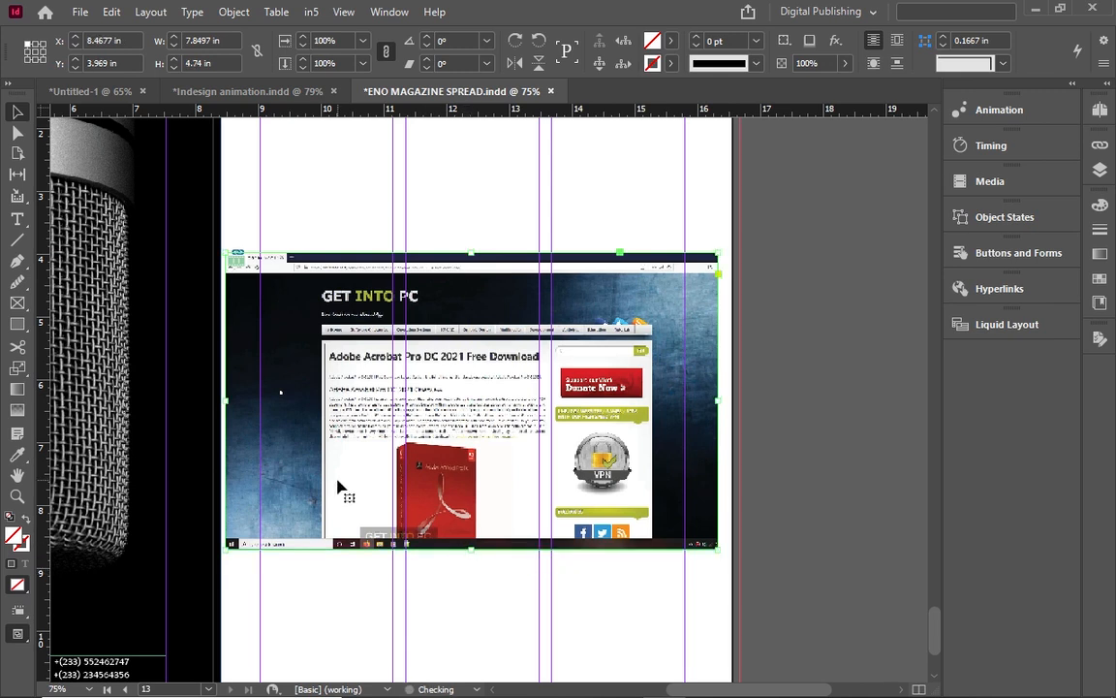
left_click(424, 395)
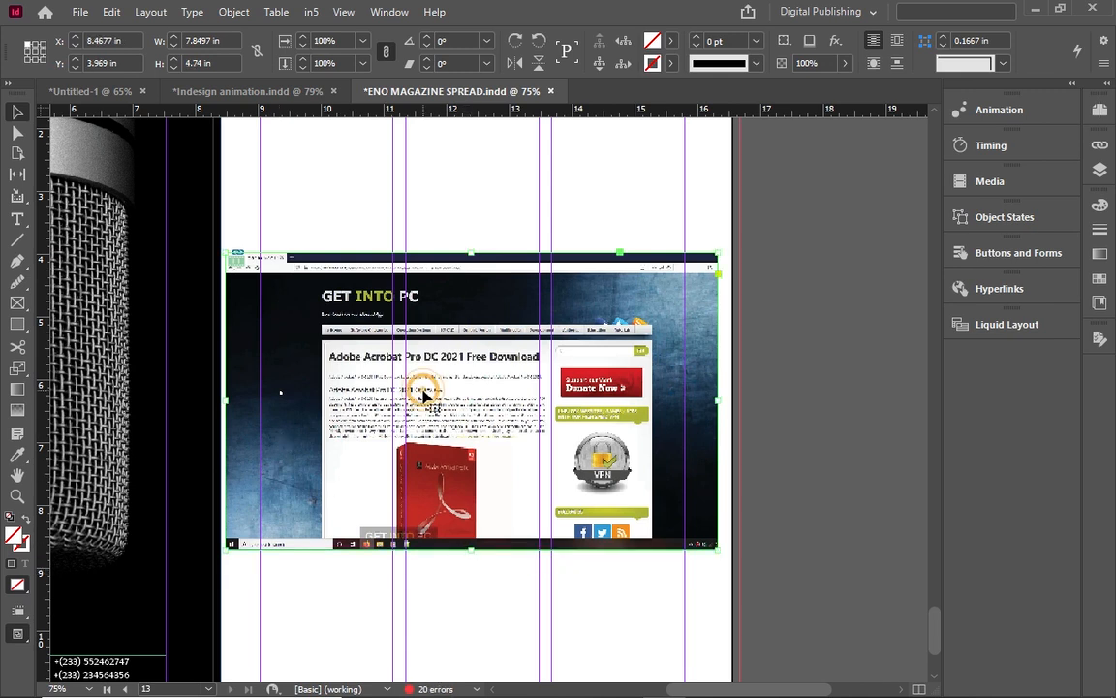
Show the 56-second video in the Media panel, with its poster From Current Frame.
left_click(1031, 185)
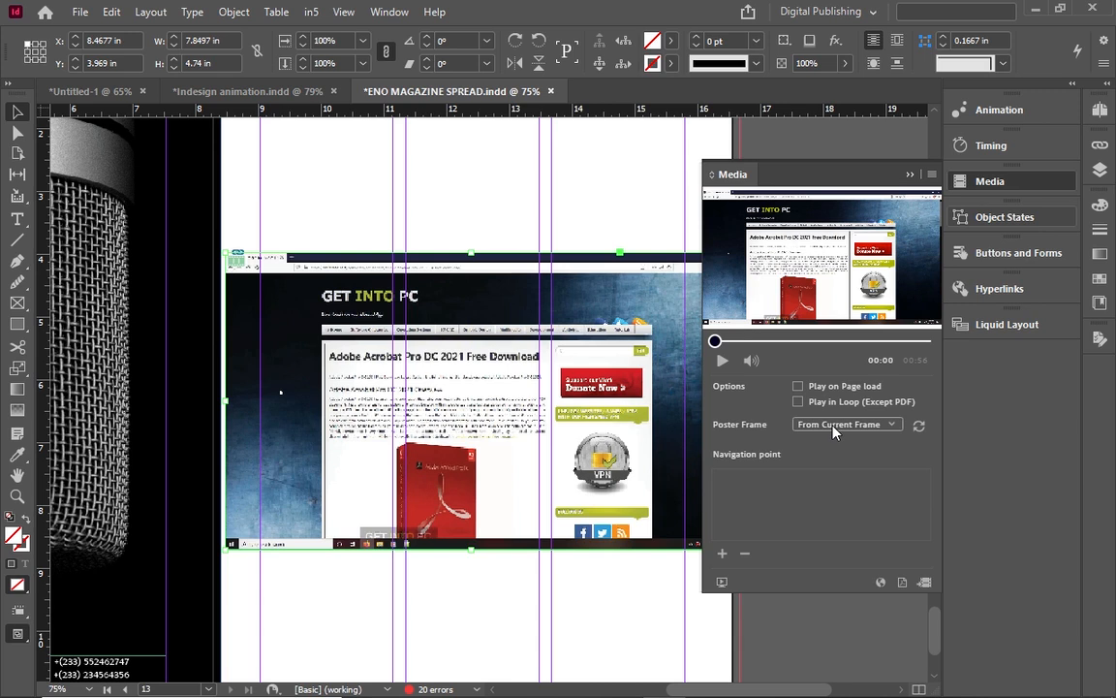
double_click(448, 415)
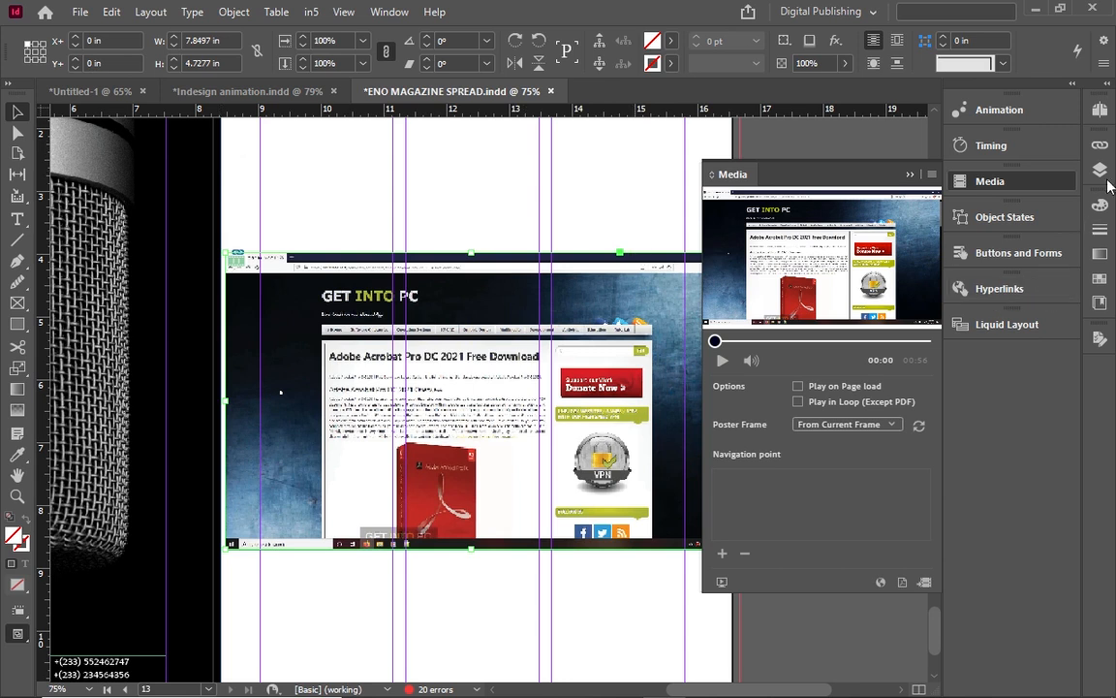
left_click(1099, 106)
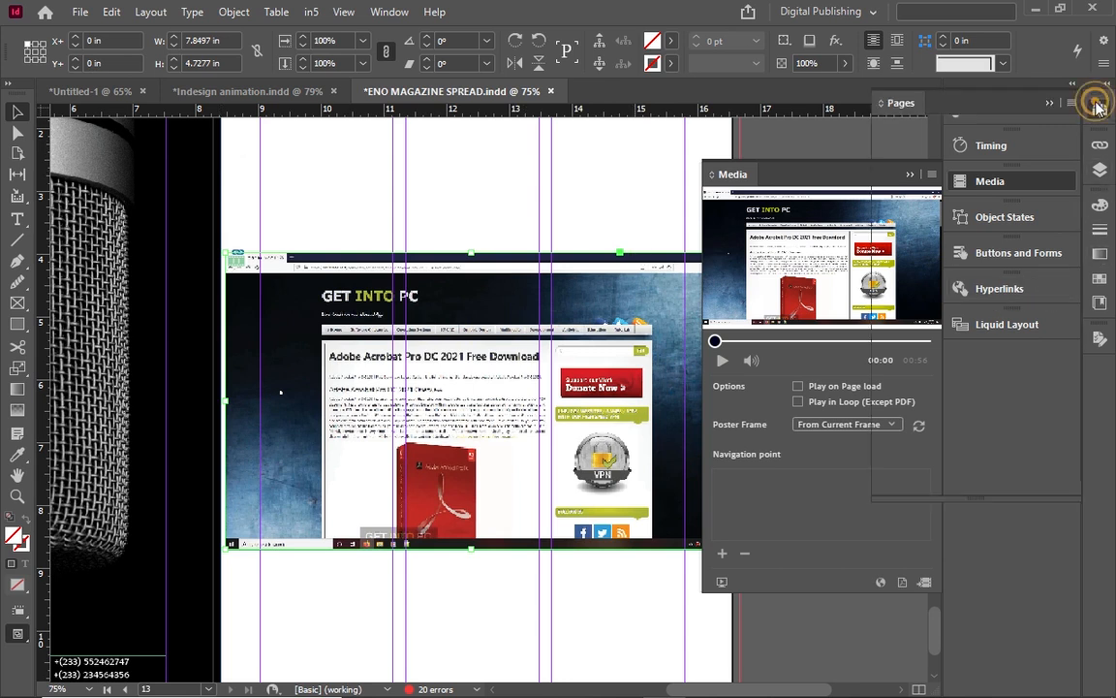
left_click(1099, 105)
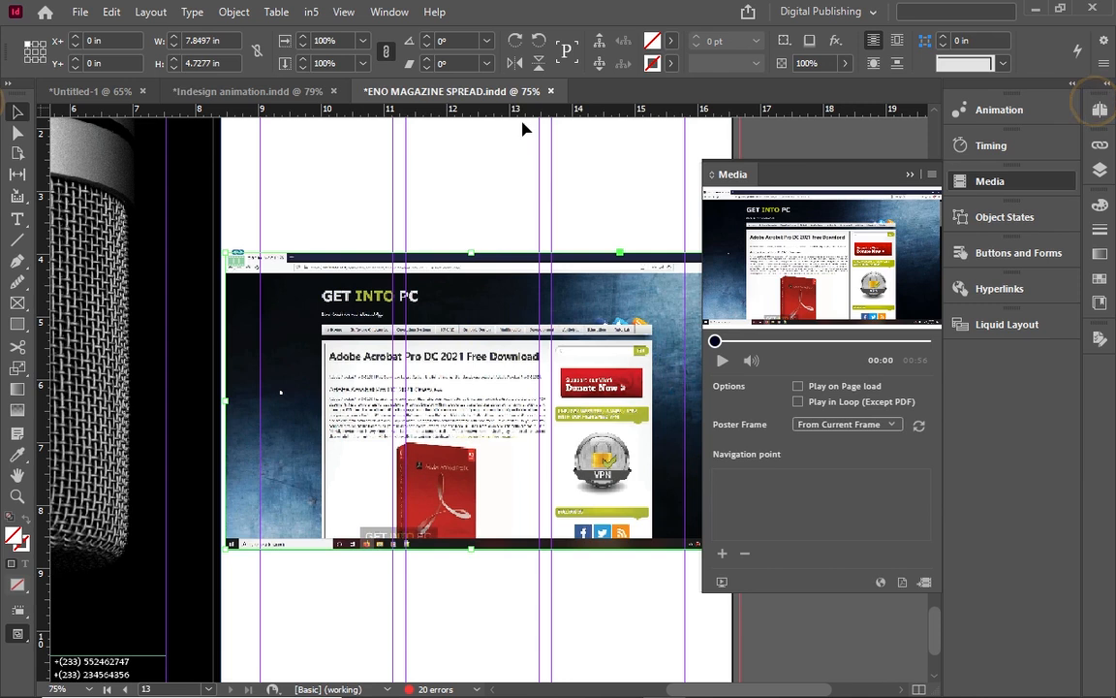
Export to interactive PDF under the new name 'bhhhhhhh' instead of replacing the existing PDF.
left_click(81, 14)
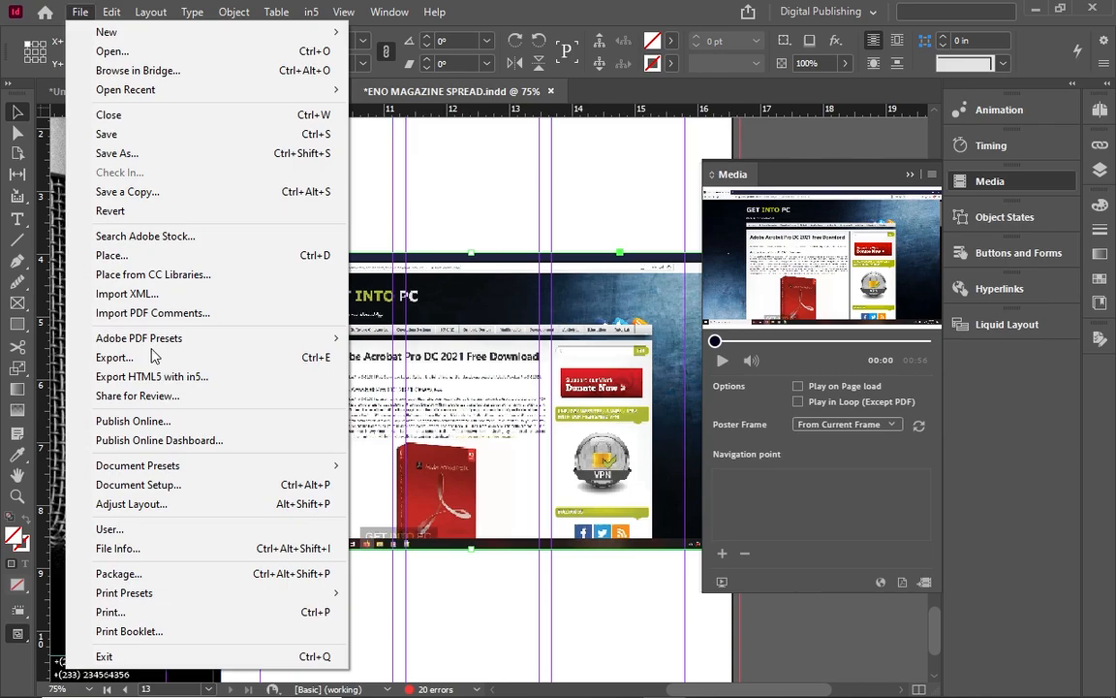
left_click(162, 361)
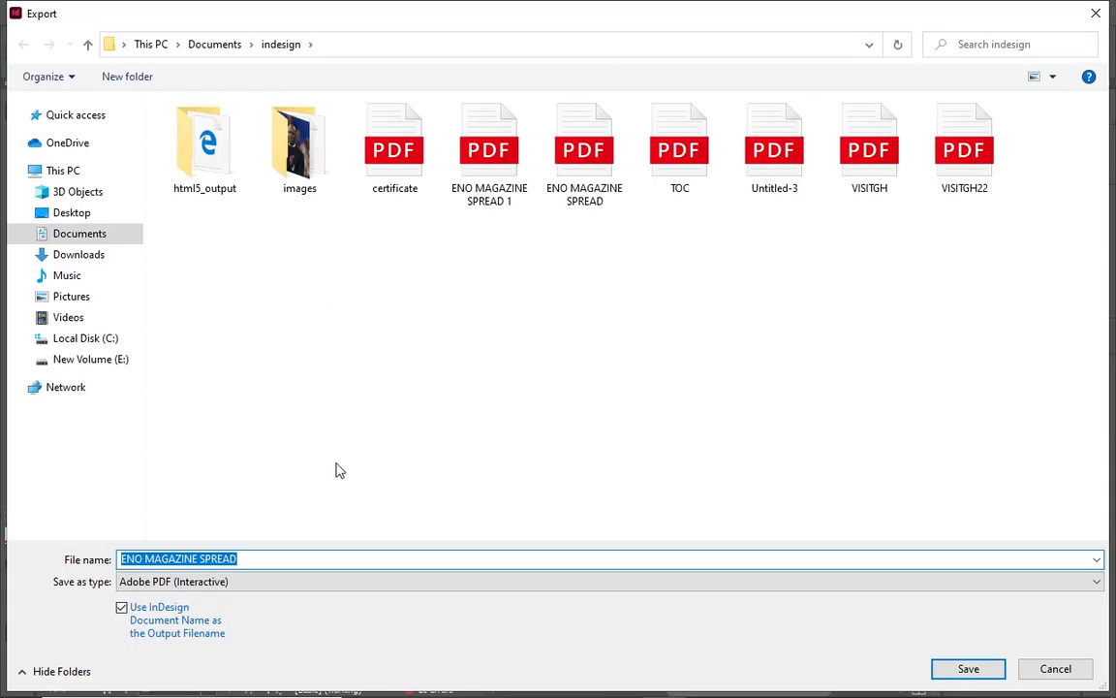
left_click(966, 669)
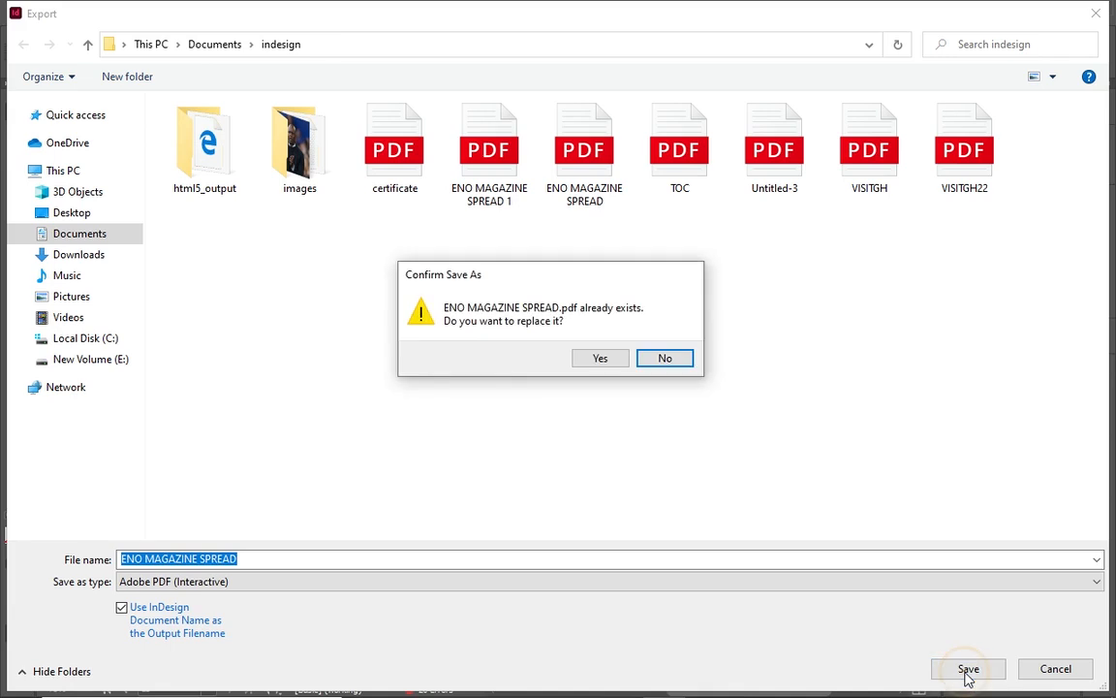
left_click(667, 358)
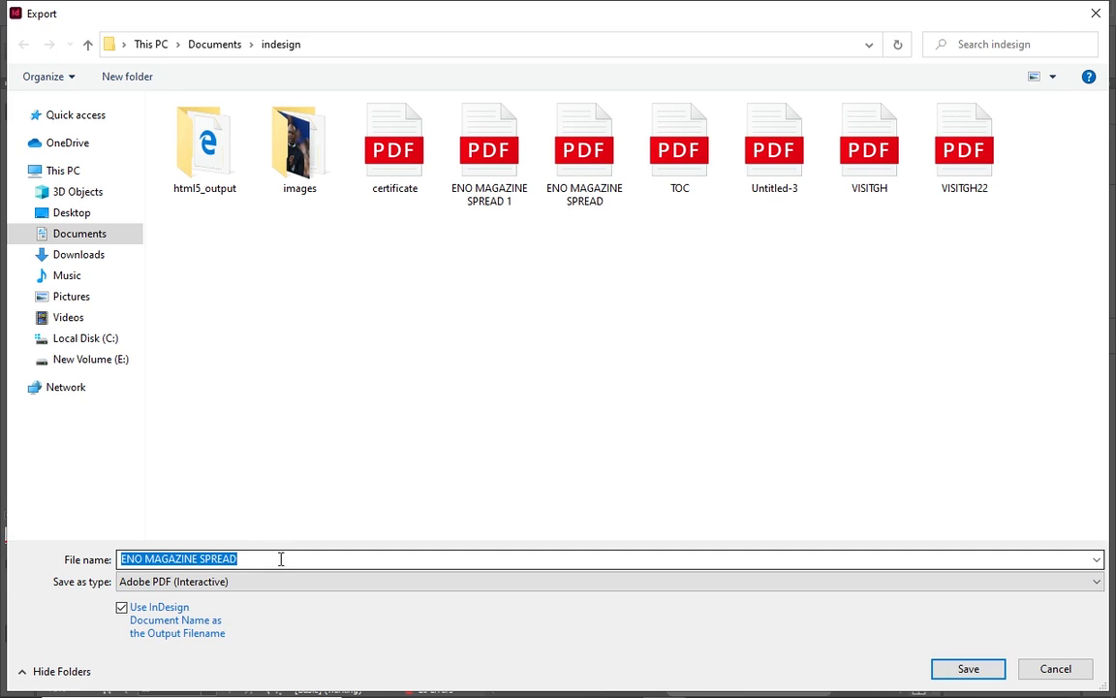
type("bh")
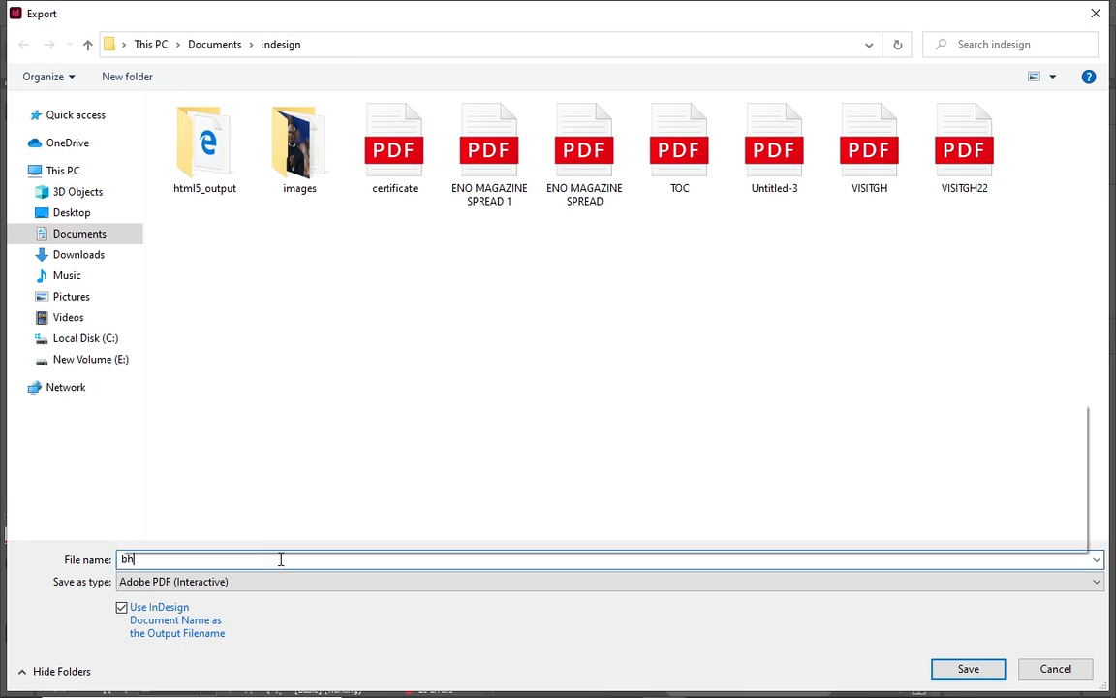
type("hhhhhh")
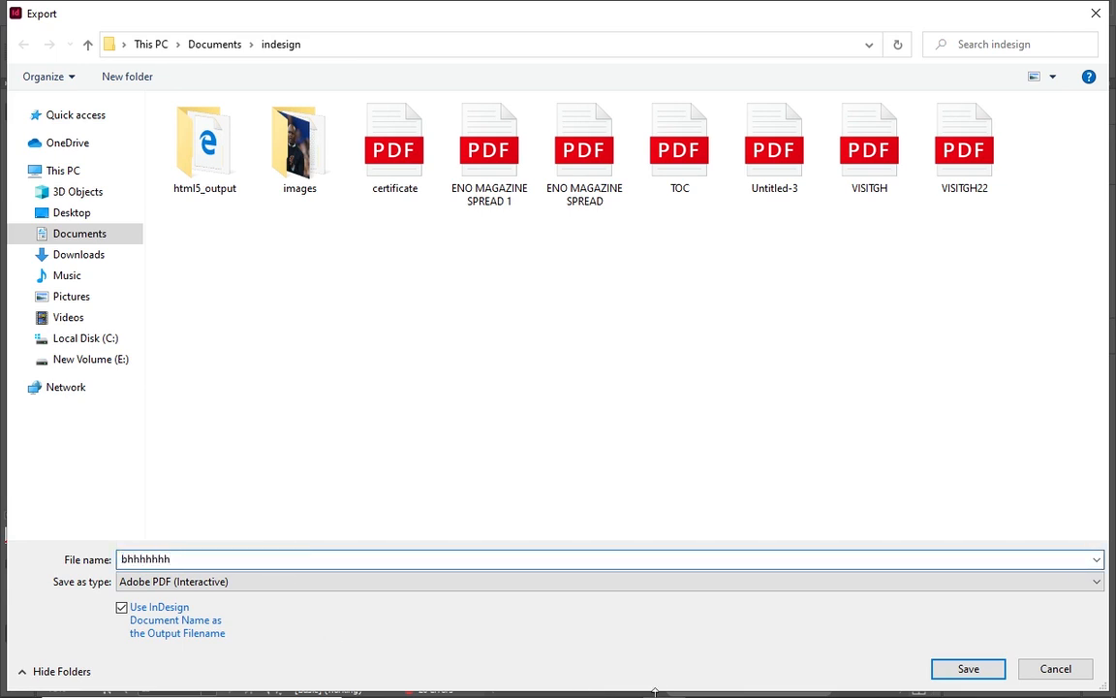
left_click(954, 669)
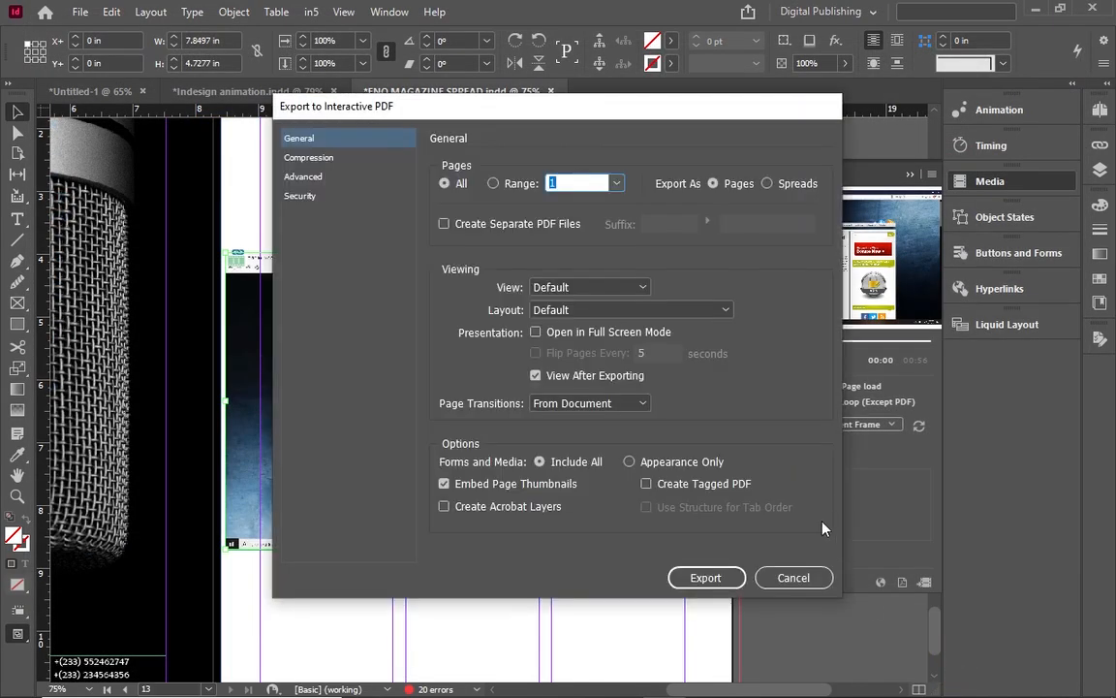
Limit the interactive PDF page range to 13 and start the export.
left_click(618, 184)
left_click(618, 184)
left_click(617, 184)
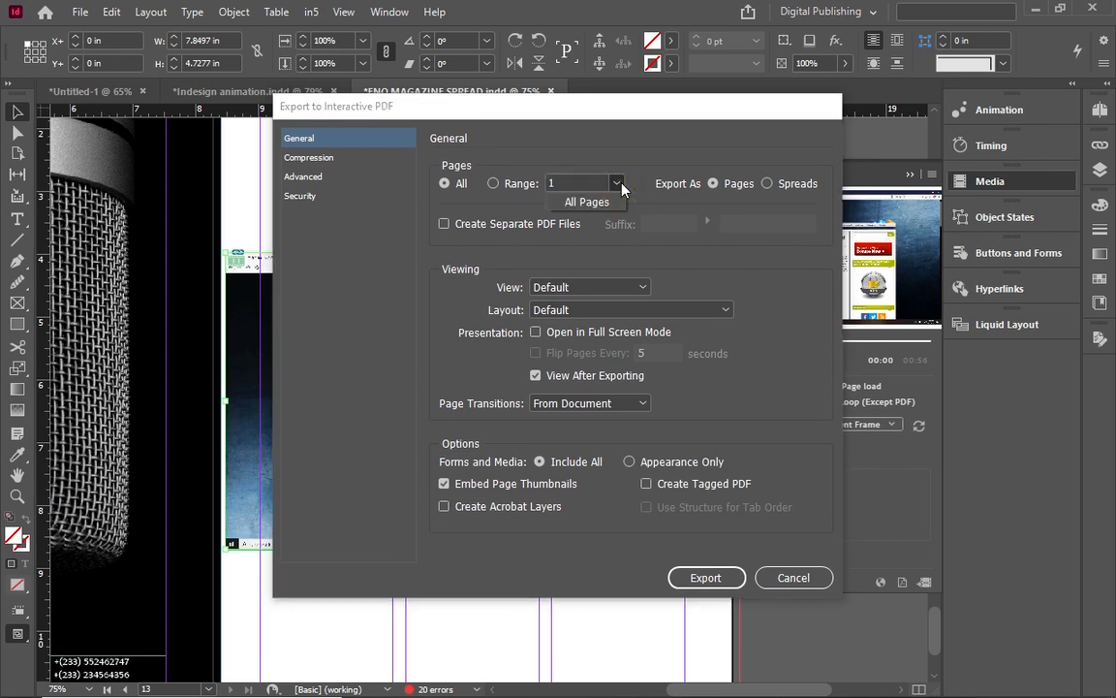
left_click(500, 189)
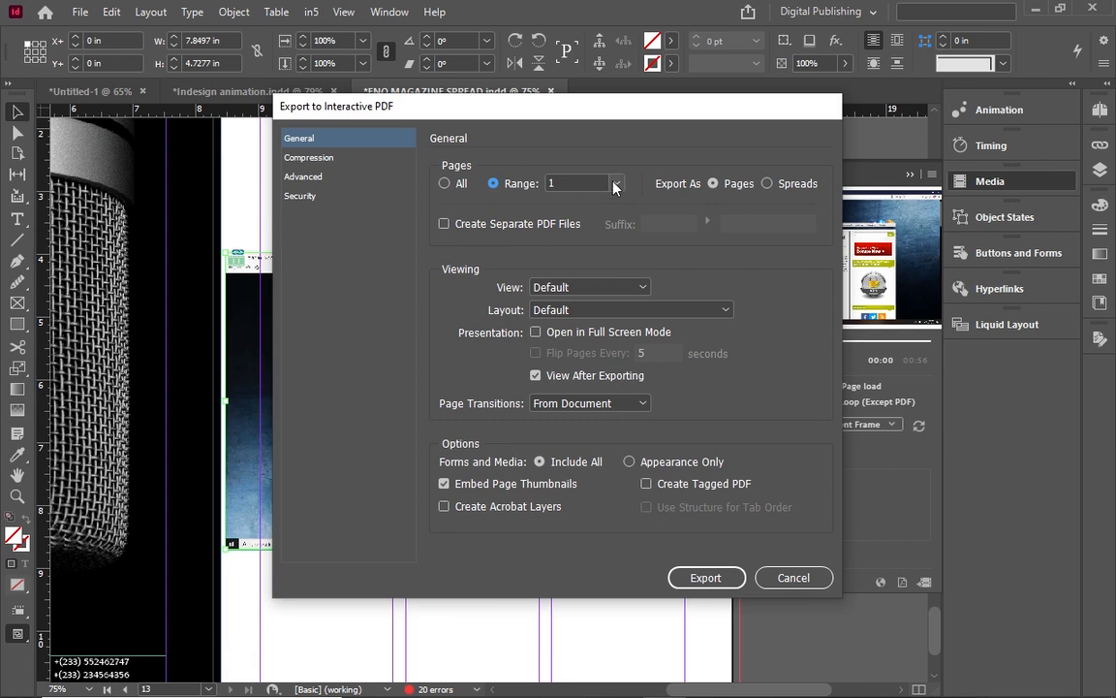
left_click(616, 184)
left_click(493, 185)
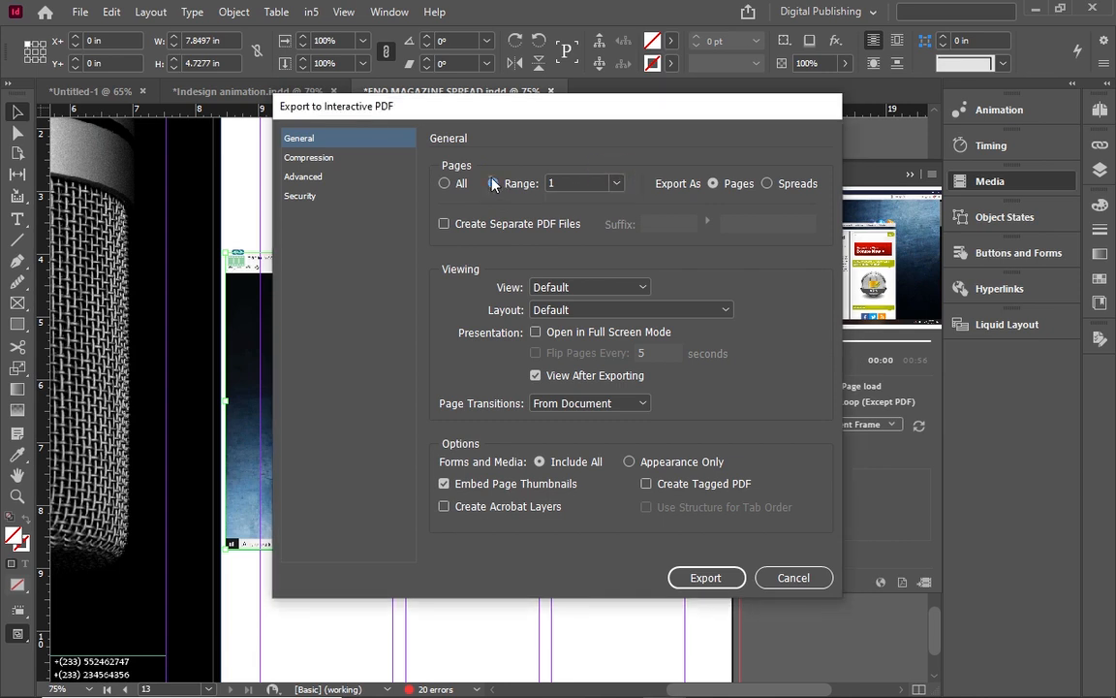
left_click(561, 183)
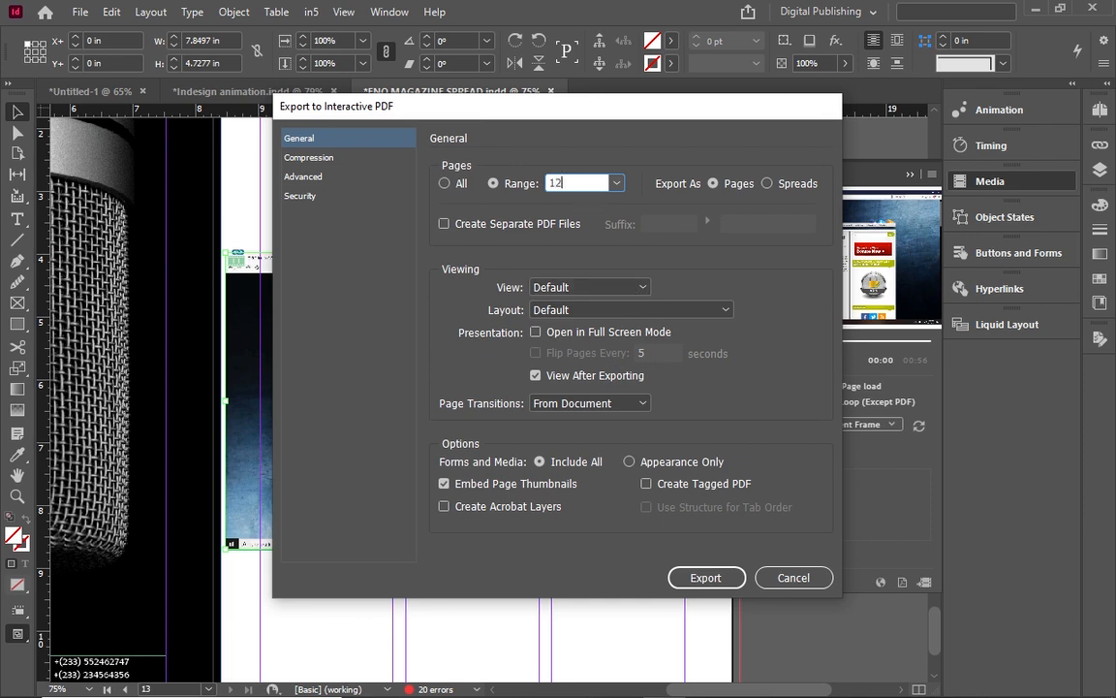
type("3")
left_click(730, 232)
left_click(730, 582)
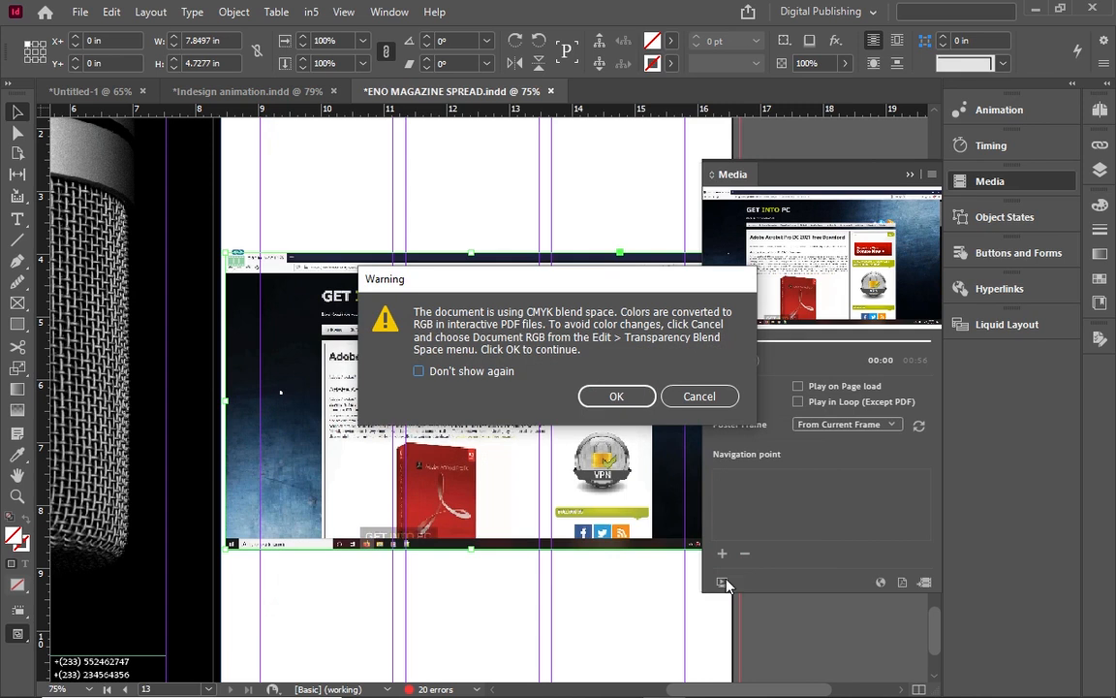
Accept the CMYK blend warning, check bhhhhhhh.pdf at several zoom levels in Edge, then minimize Edge.
left_click(596, 398)
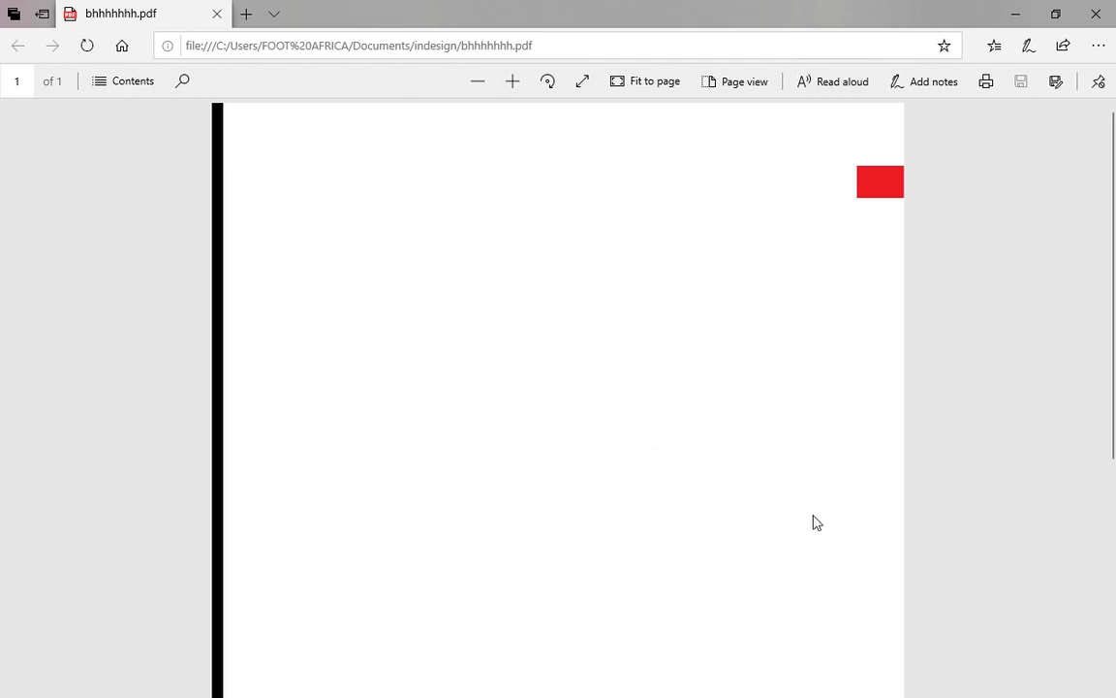
left_click(489, 81)
left_click(490, 82)
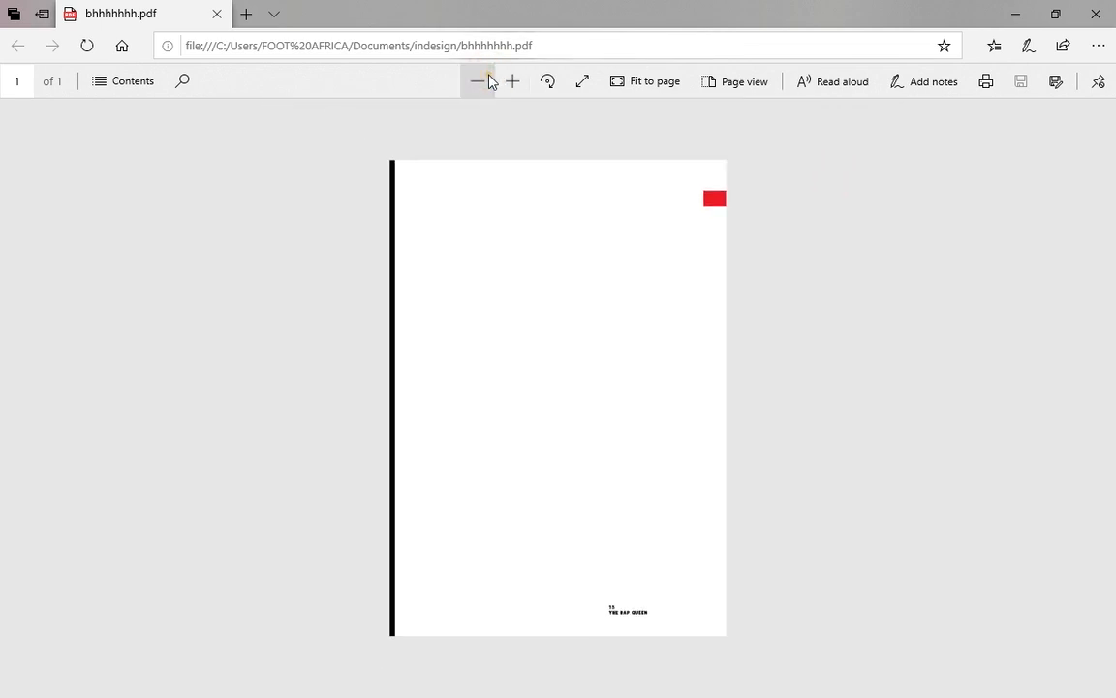
left_click(490, 81)
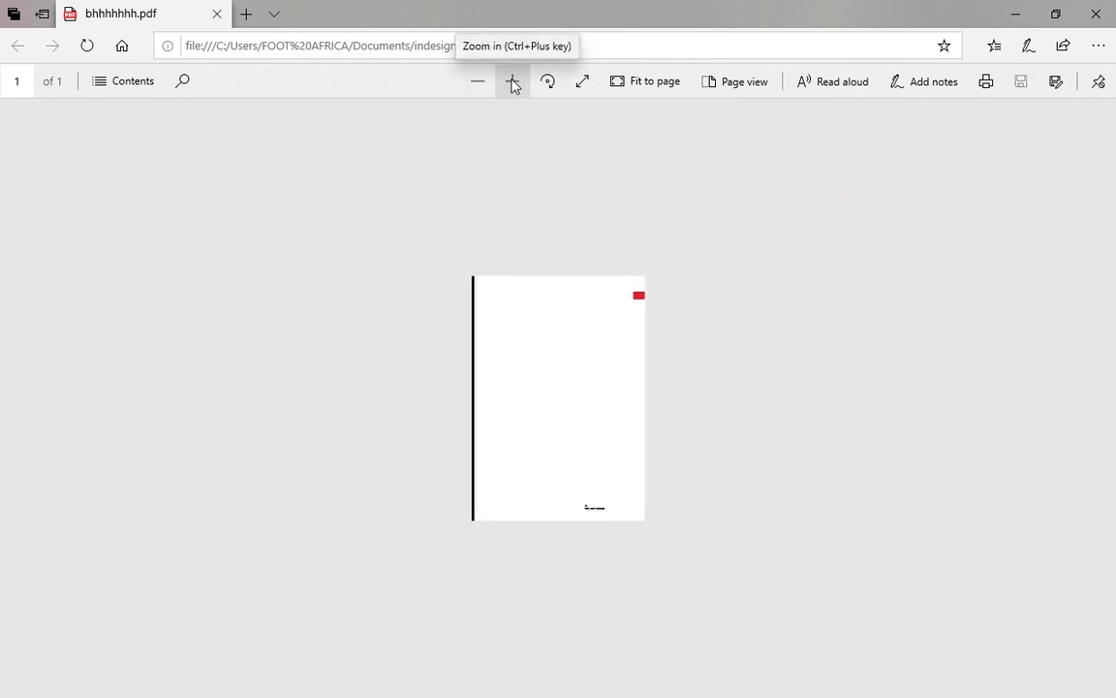
left_click(513, 82)
left_click(513, 81)
left_click(585, 453)
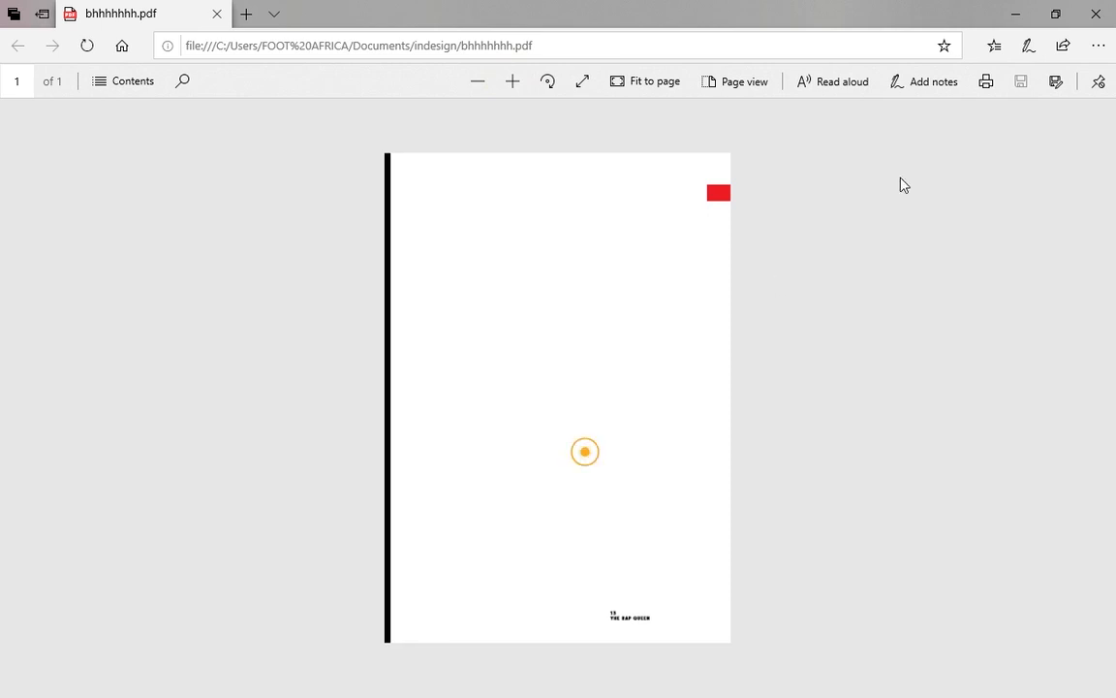
left_click(1012, 12)
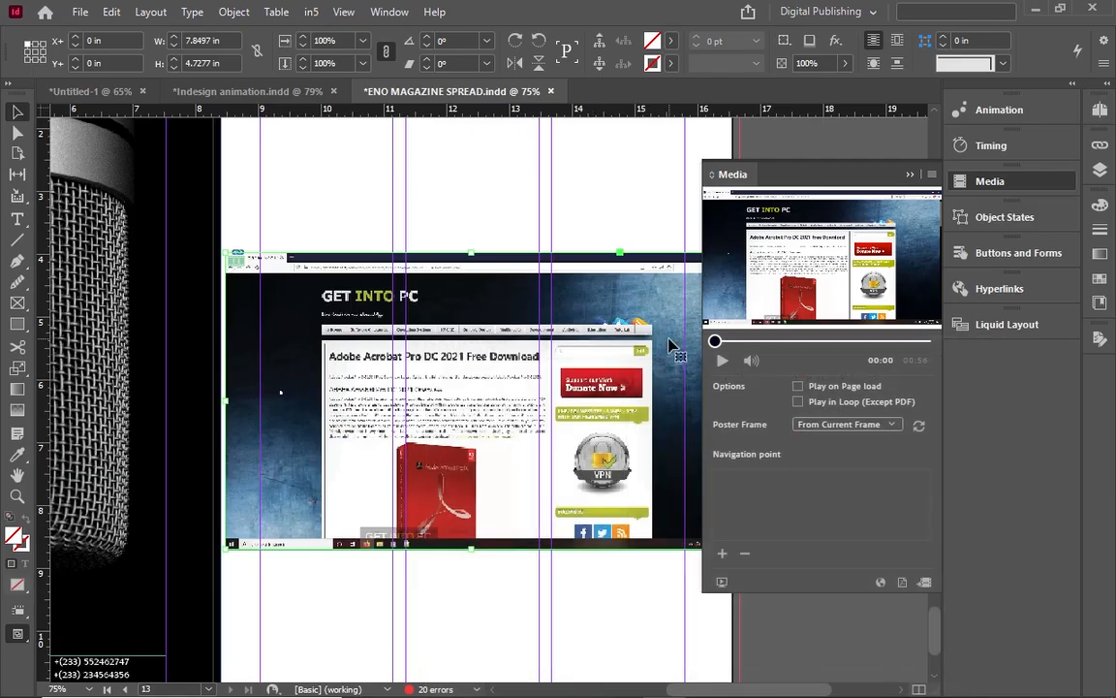
Turn on Allow Pausing in the in5 Video widget settings for the placed clip.
left_click(311, 12)
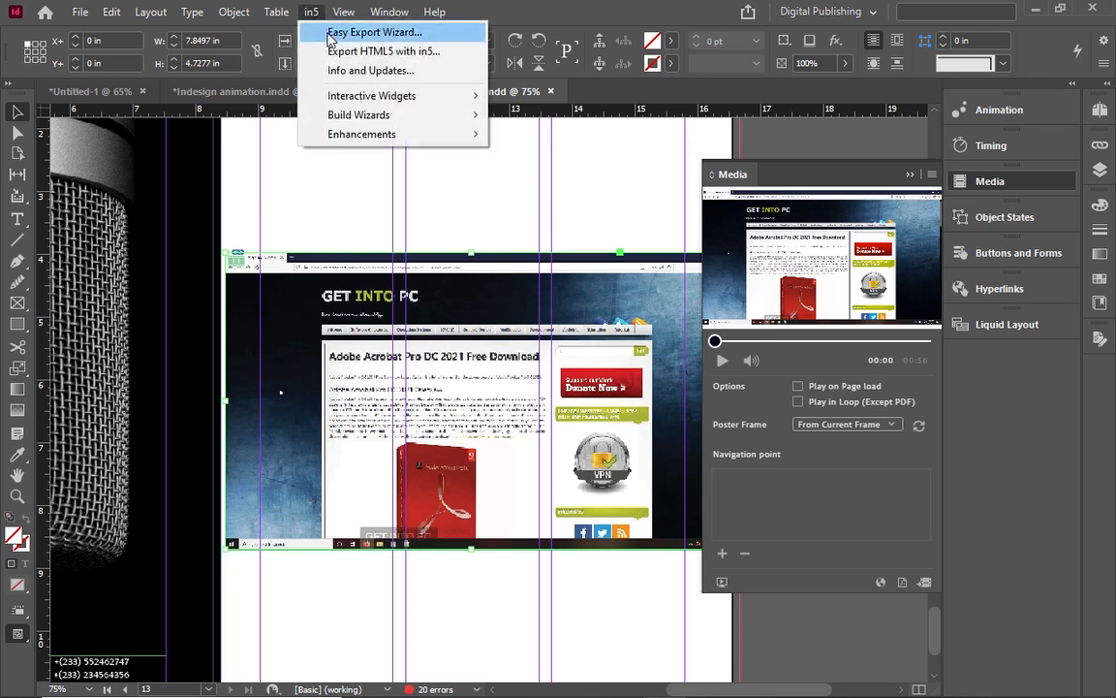
mouse_move(407, 95)
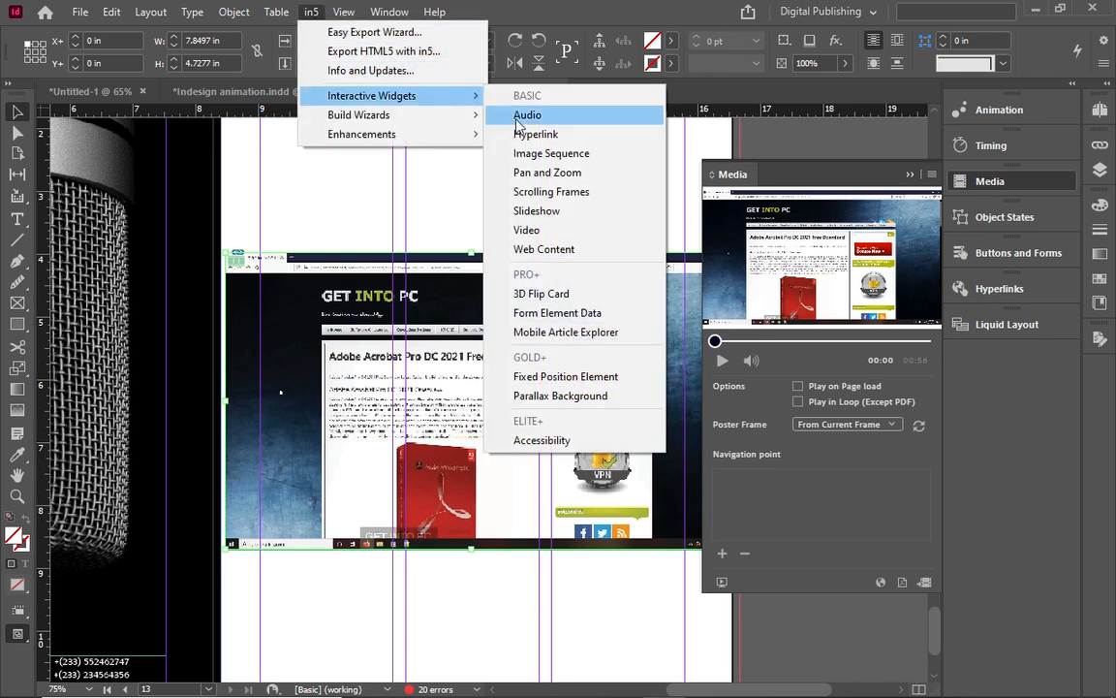
left_click(536, 240)
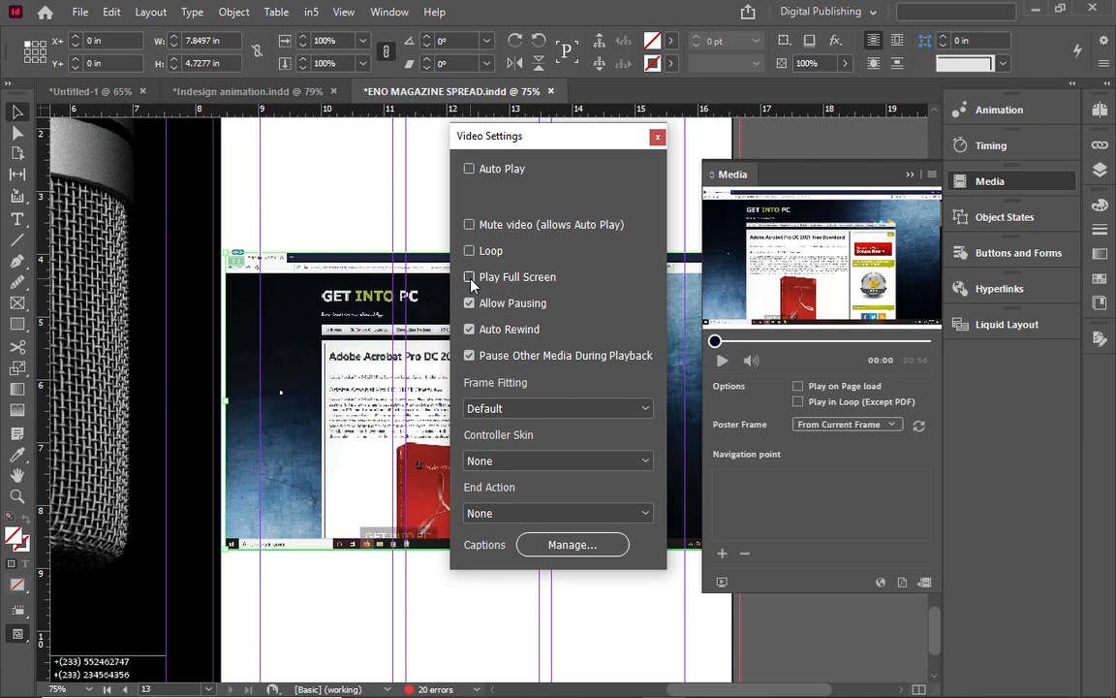
left_click(467, 302)
left_click(658, 138)
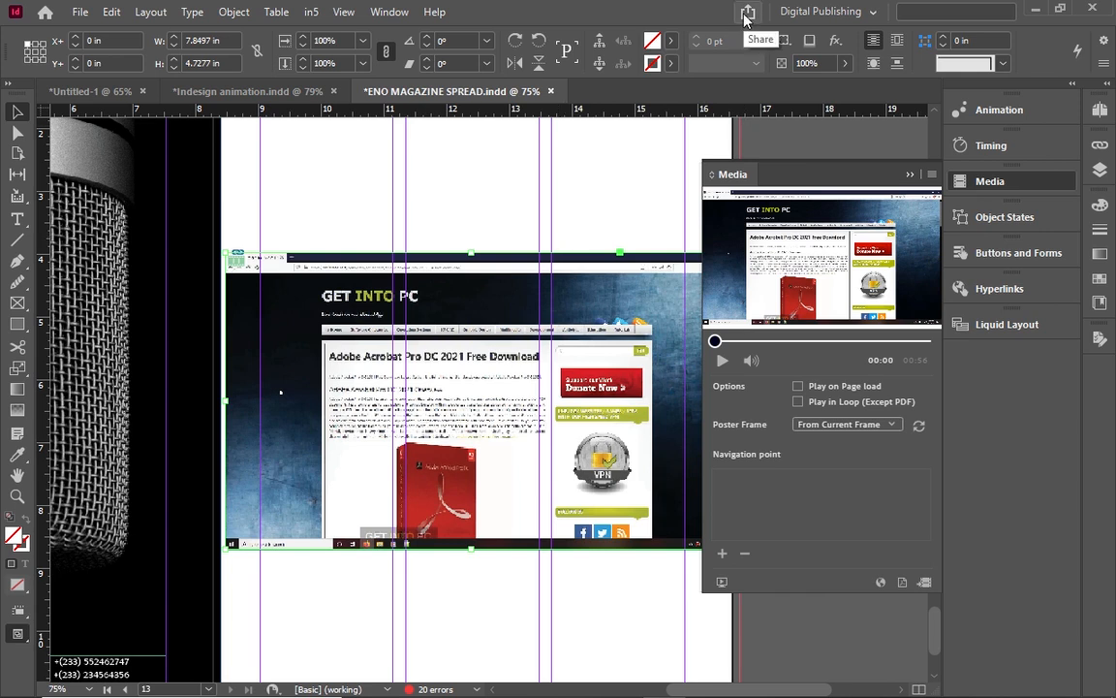
Try Publish Online, dismiss the unknown-error message, and switch to the Object States panel.
left_click(870, 13)
left_click(869, 13)
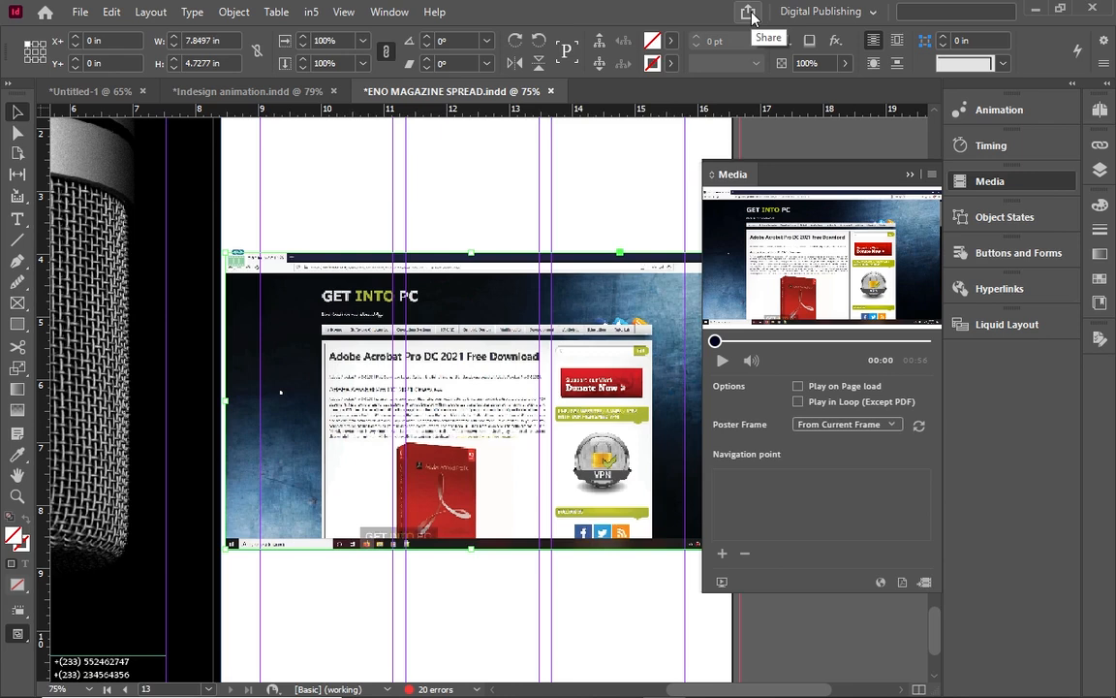
left_click(307, 11)
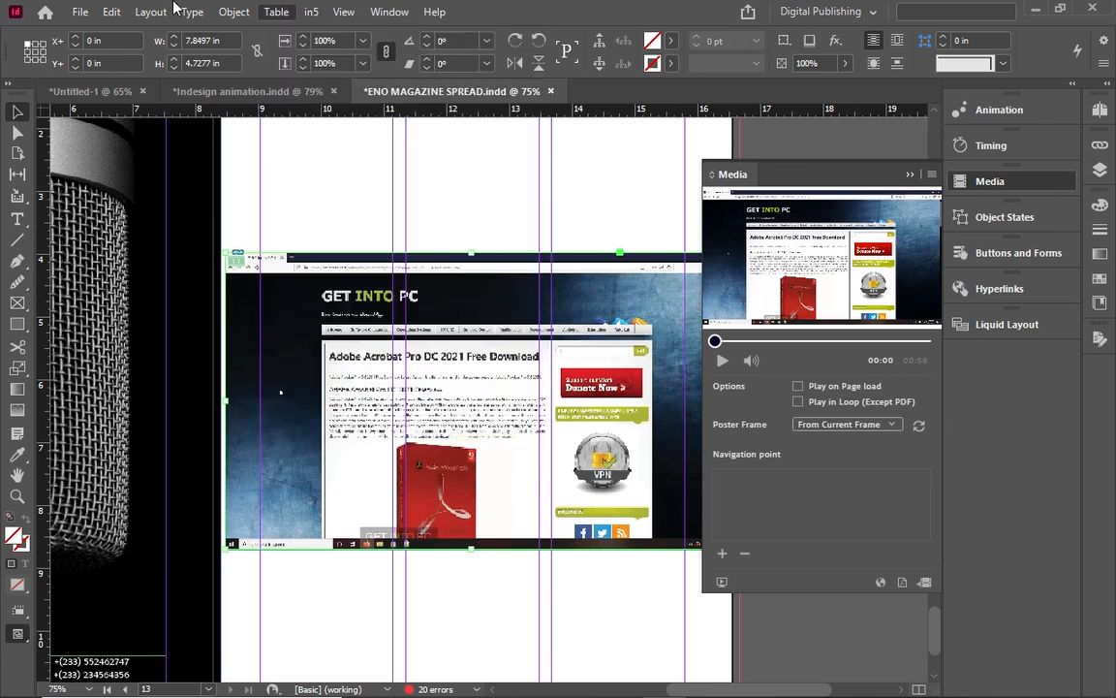
mouse_move(93, 9)
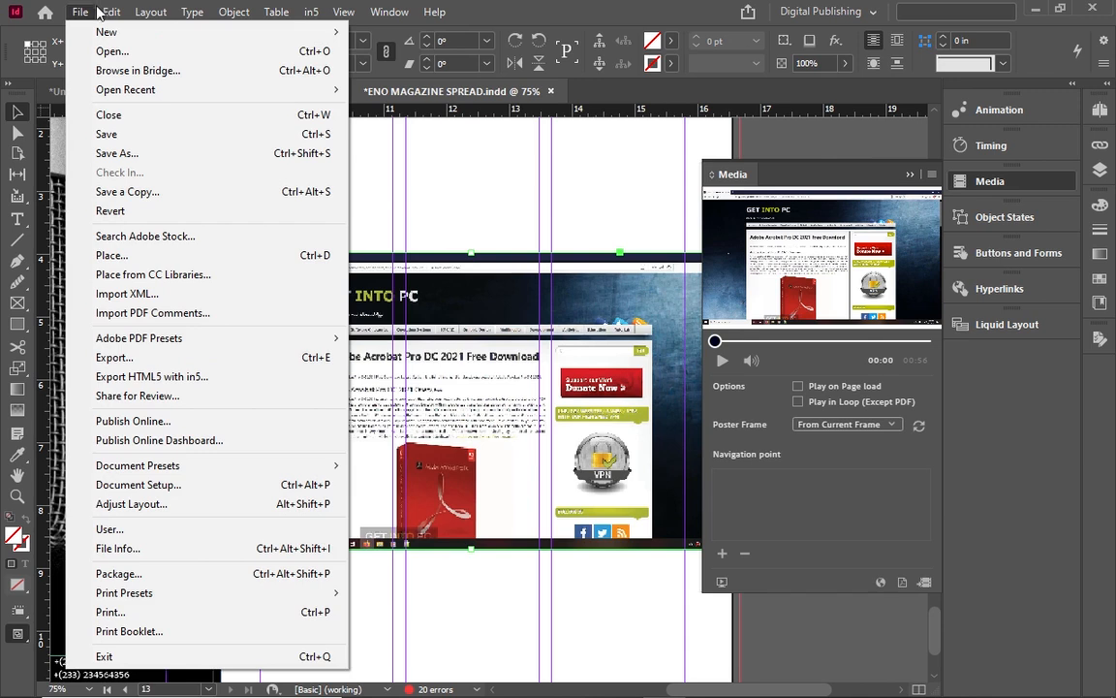
left_click(178, 424)
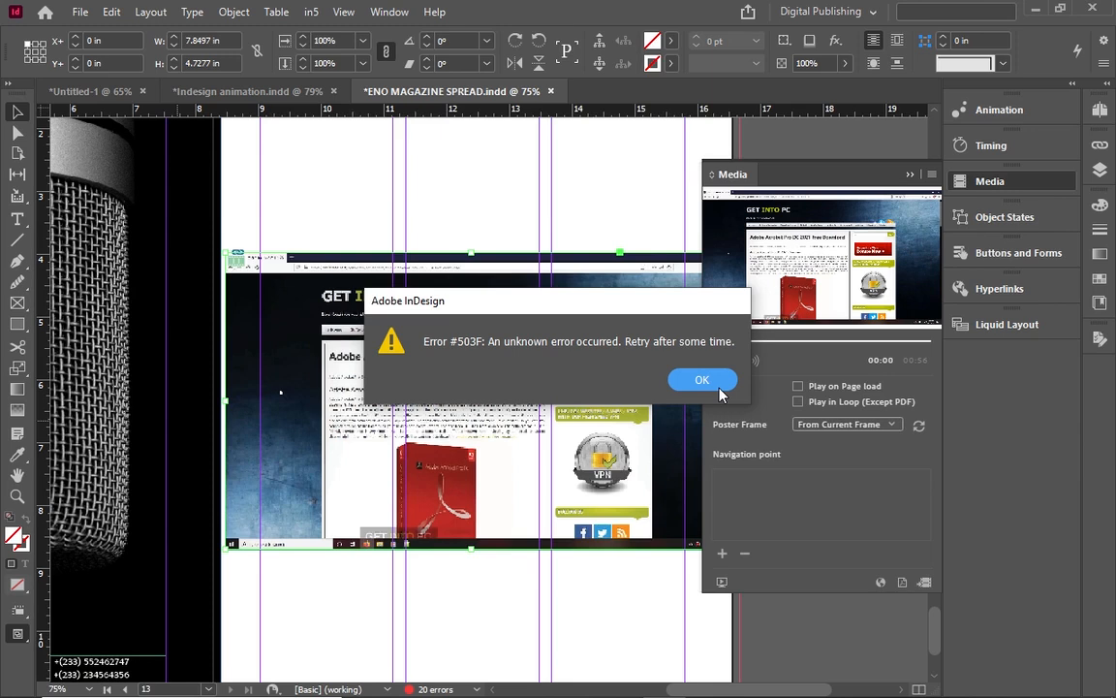
left_click(701, 379)
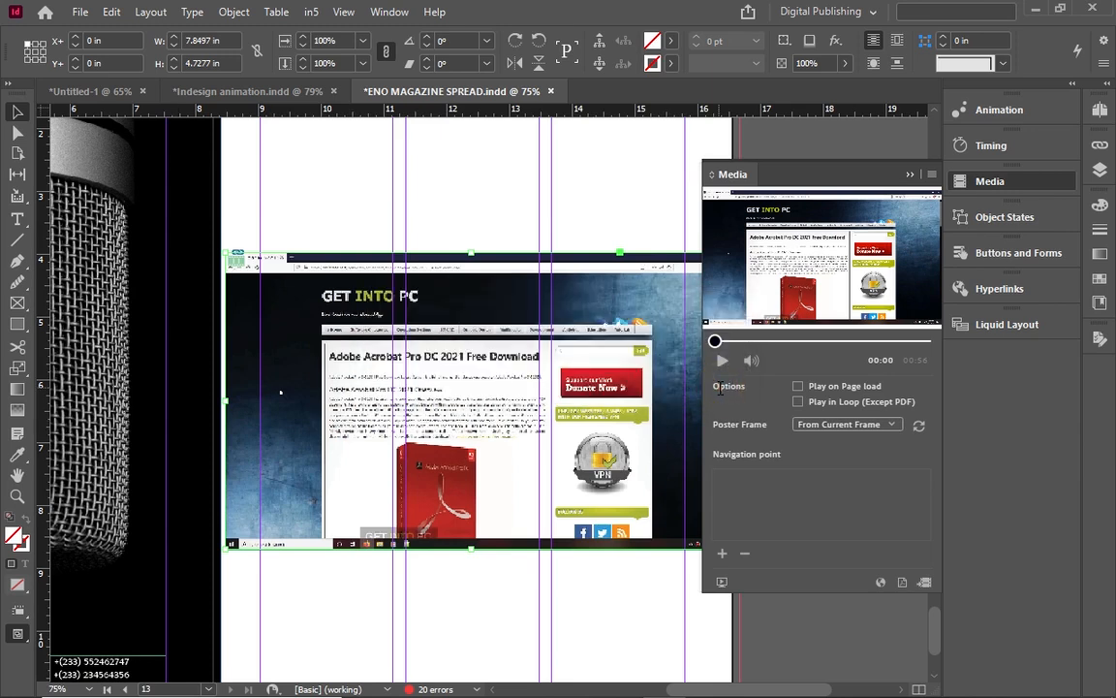
left_click(1013, 220)
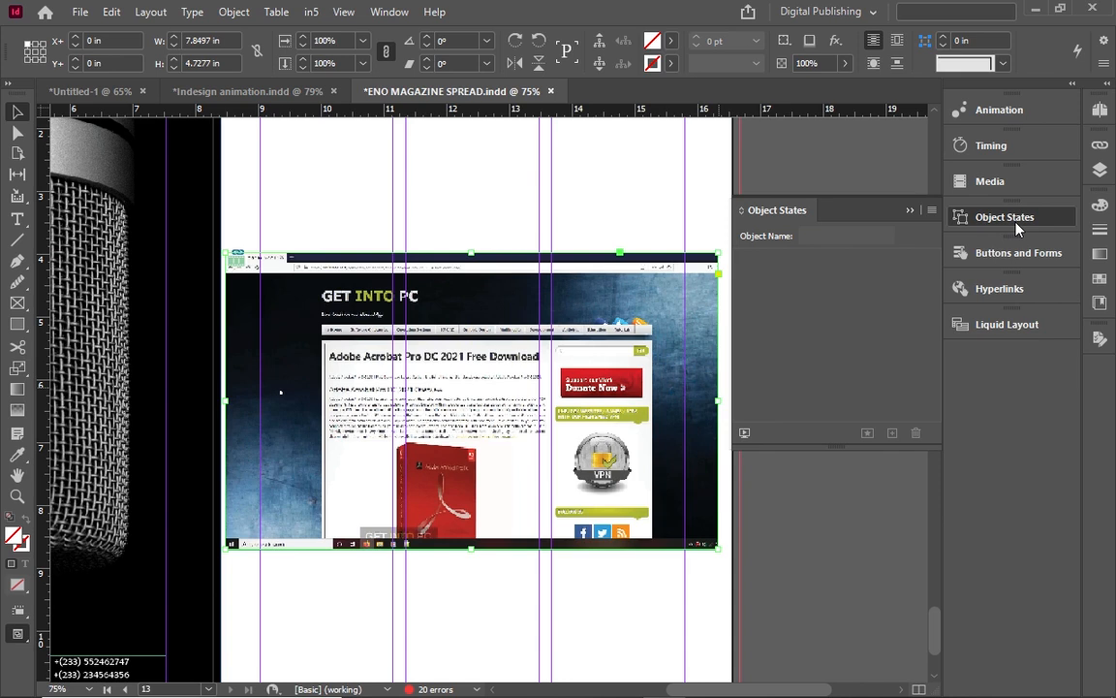
Switch the right dock to the Animation panel, with its preset still at Choose.
left_click(997, 109)
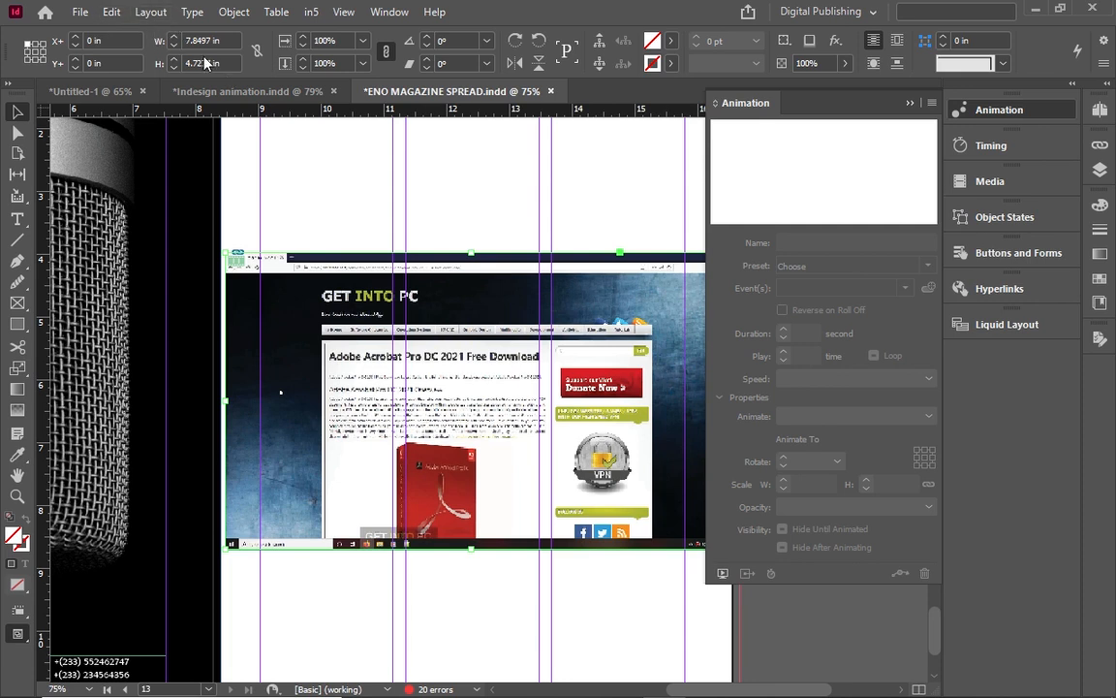
Open 'Indesign animation' from the INDESIN INTERACTIVITY folder, skipping the missing-fonts prompt.
left_click(82, 12)
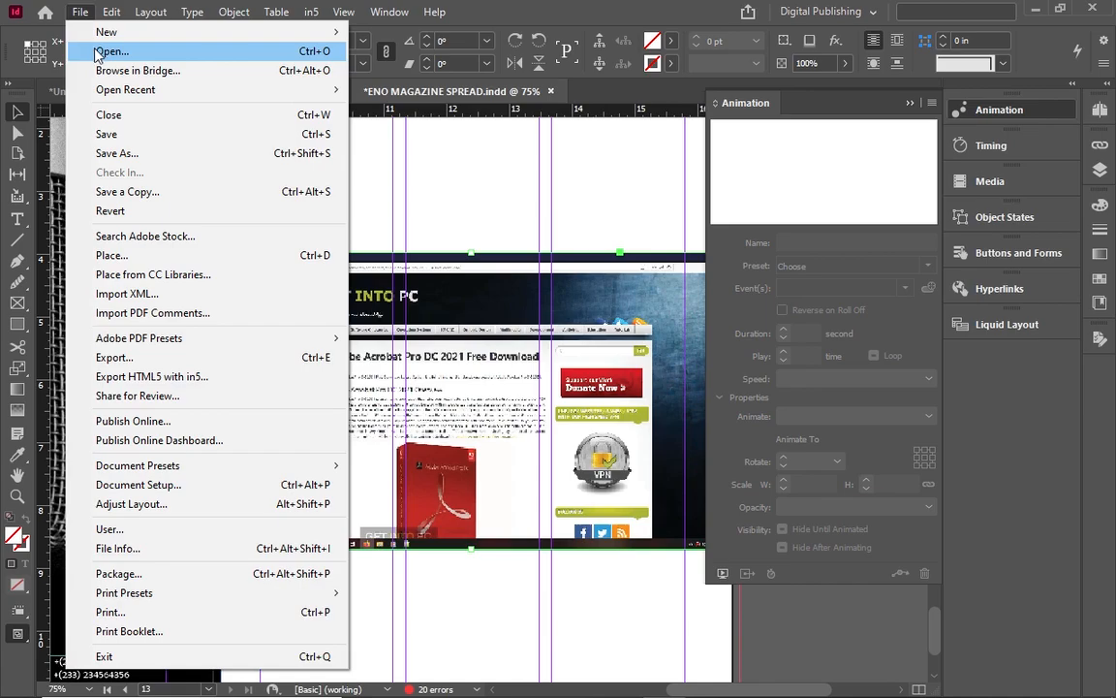
left_click(101, 52)
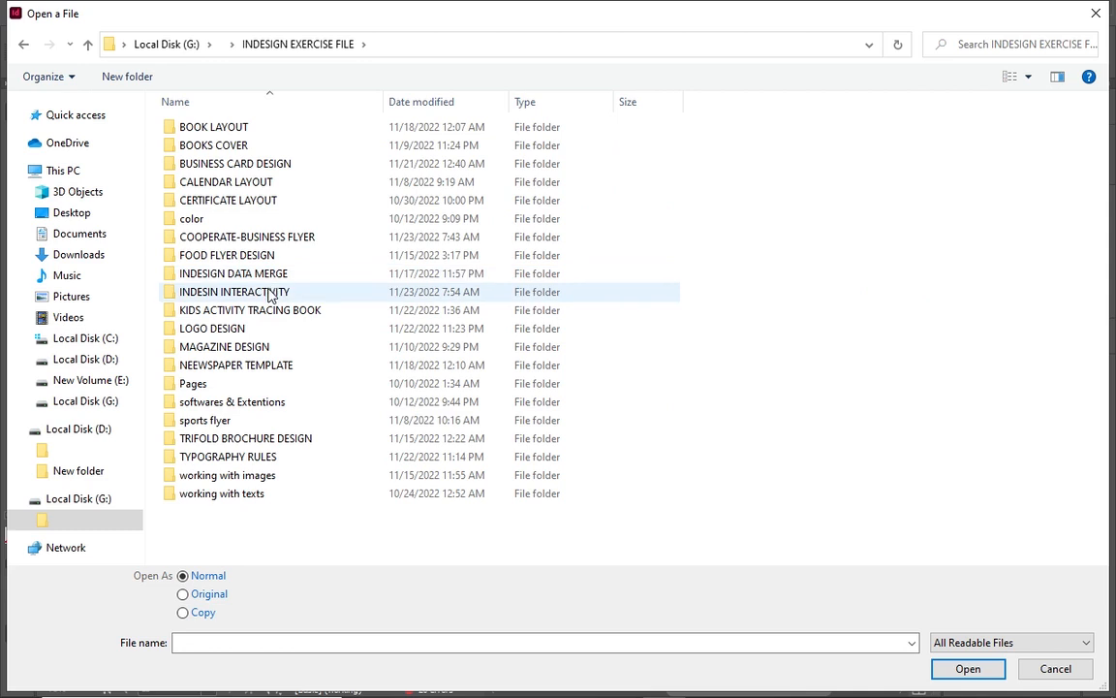
double_click(270, 293)
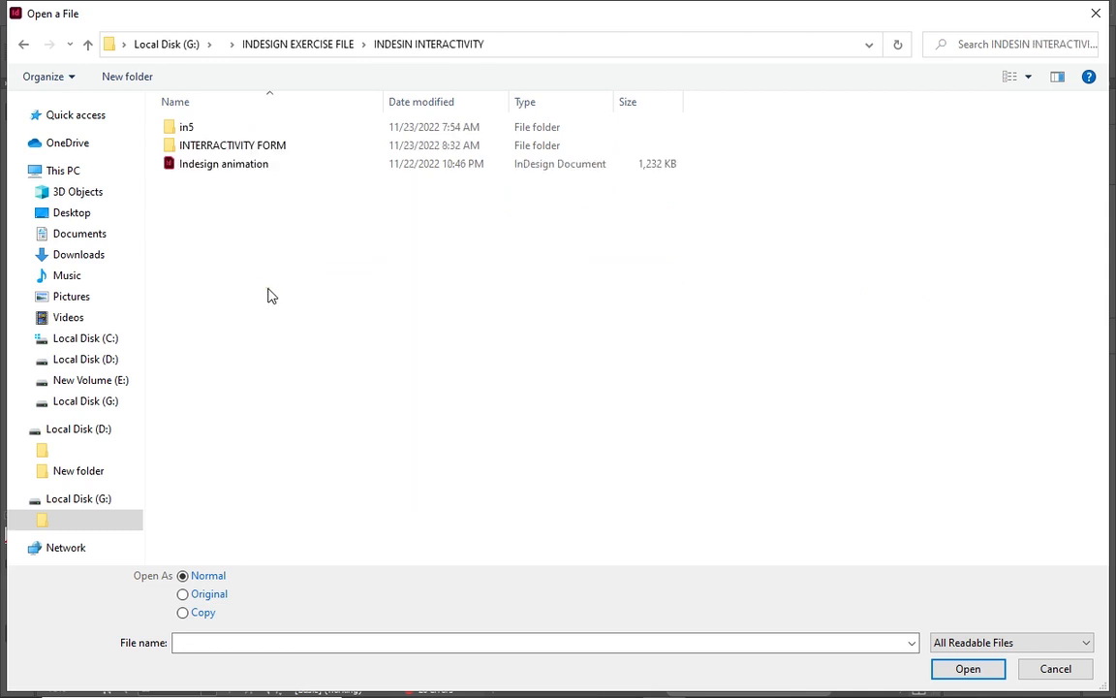
double_click(268, 167)
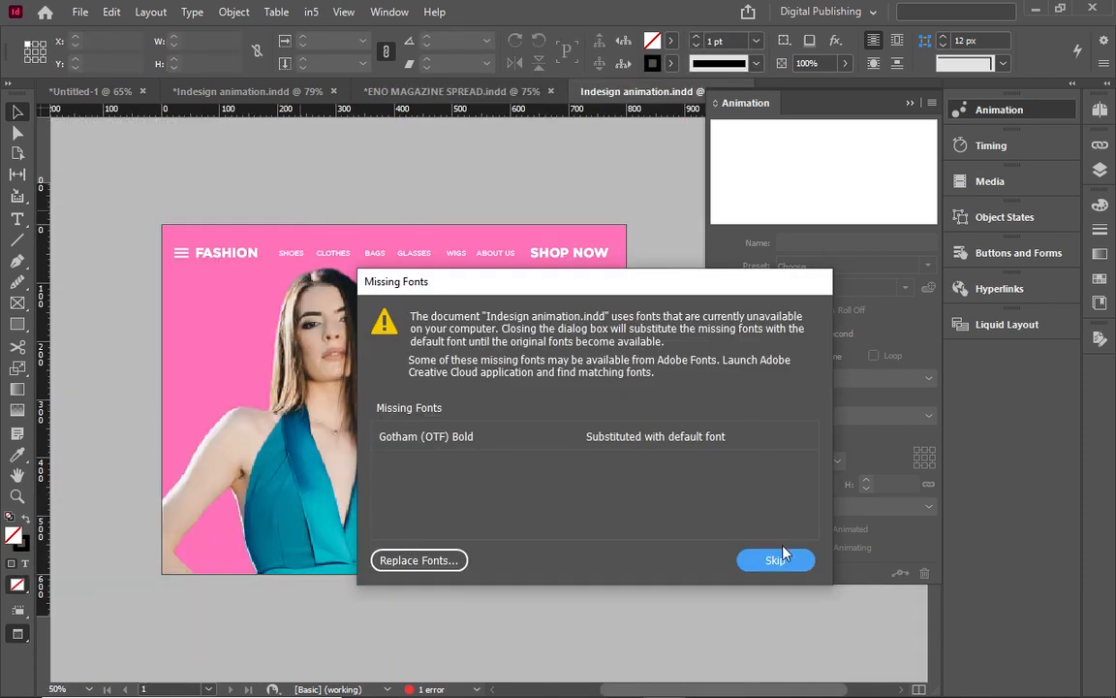
left_click(776, 560)
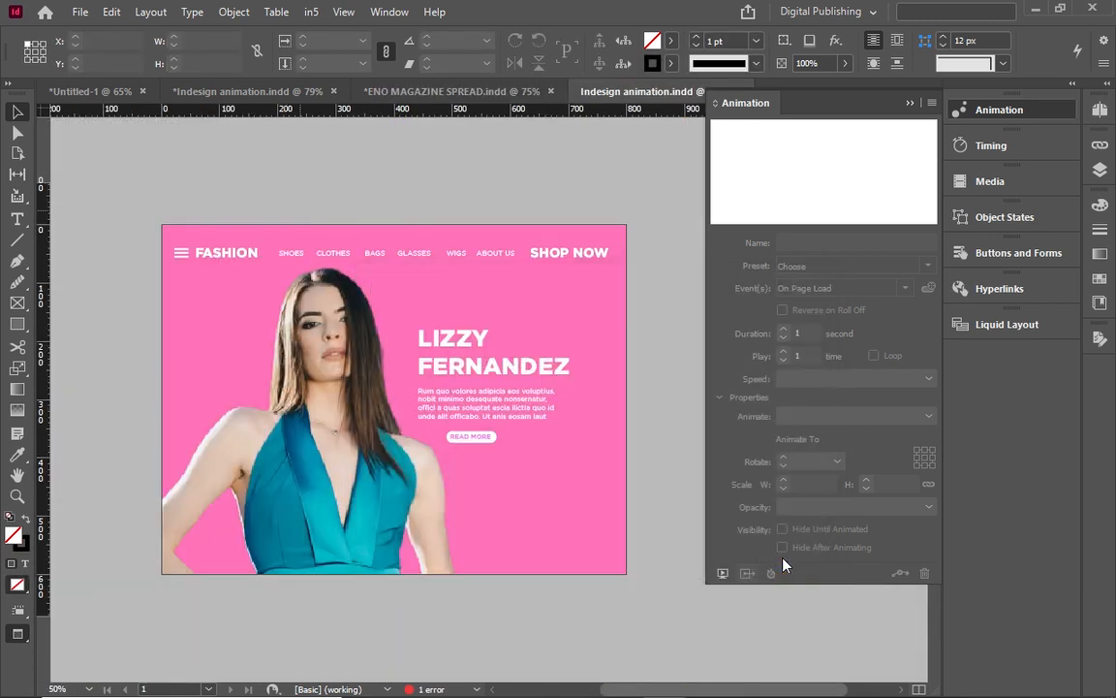
Collapse the Animation panel and use Fit Page in Window to show the whole landing page.
left_click(910, 104)
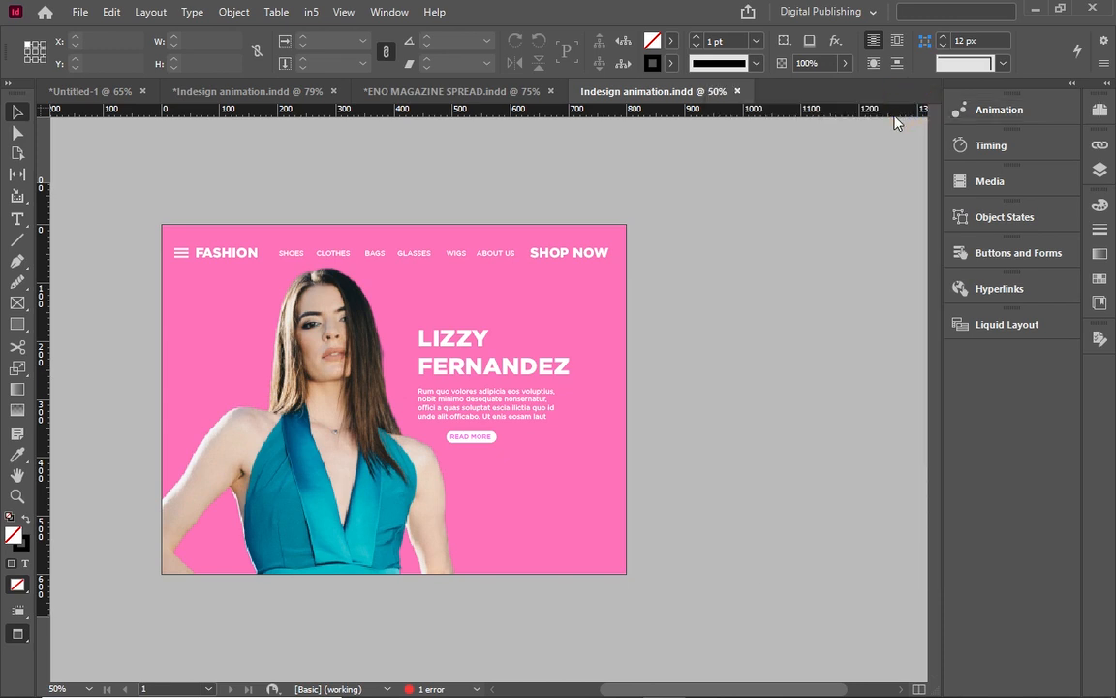
key("ctrl+equal")
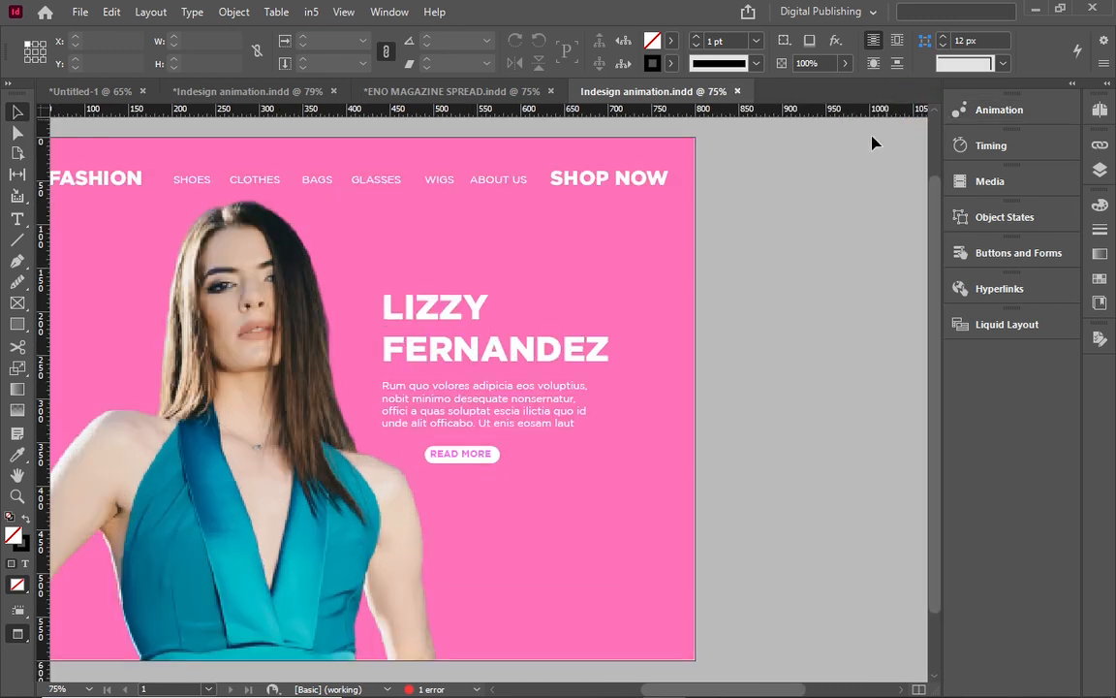
left_click(377, 16)
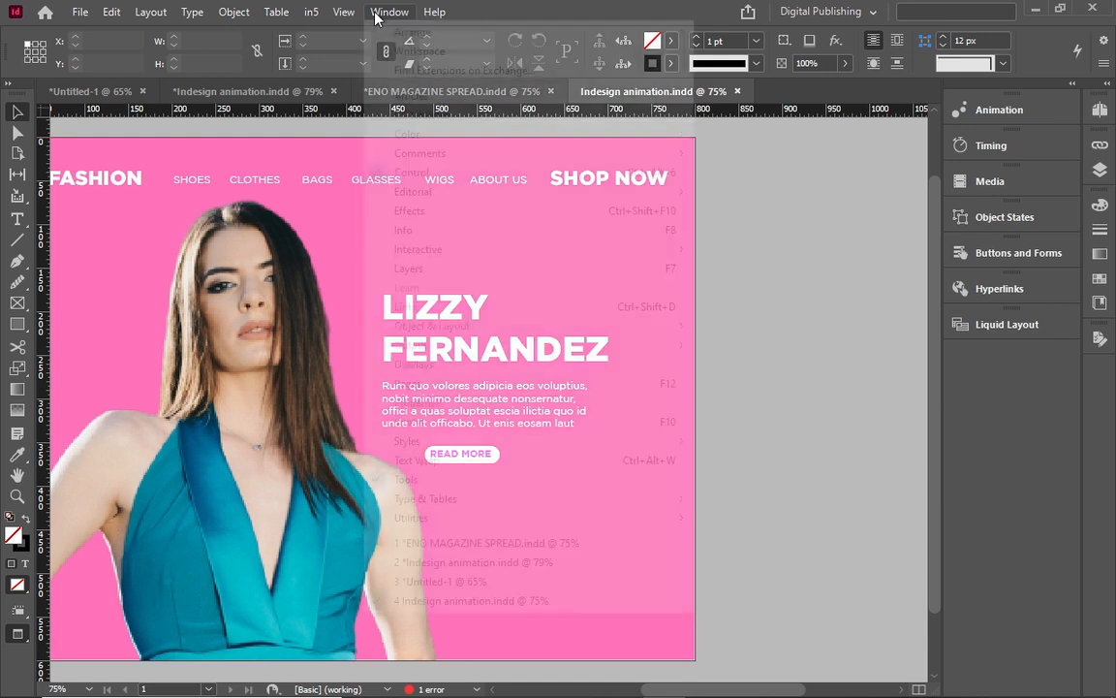
left_click(358, 80)
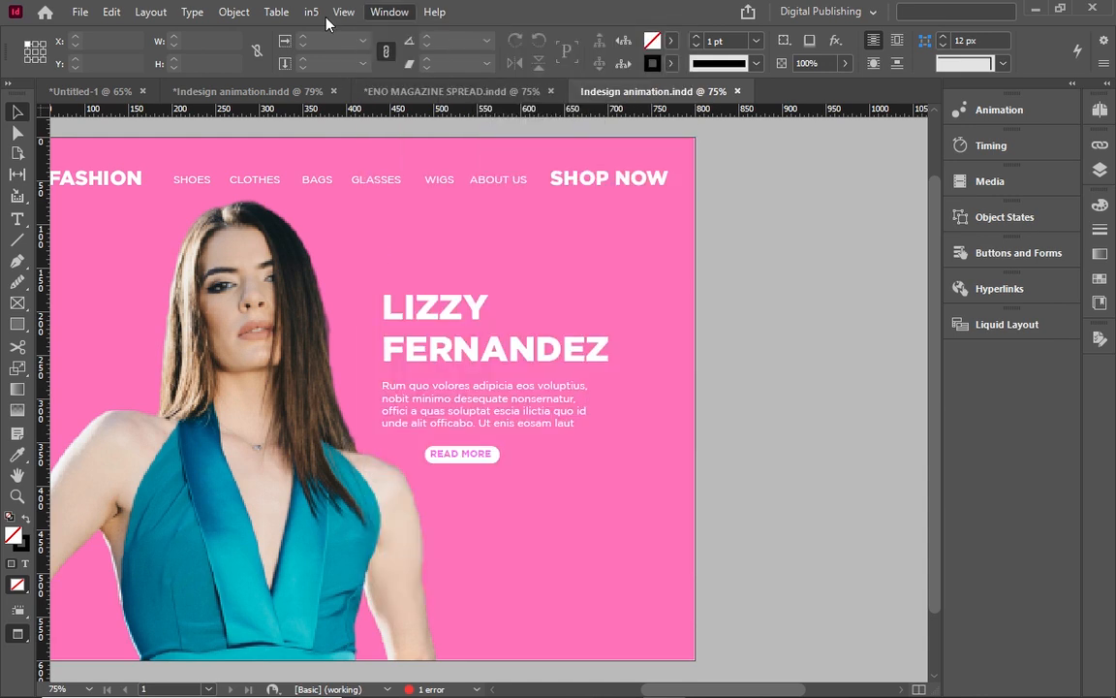
left_click(390, 11)
mouse_move(343, 12)
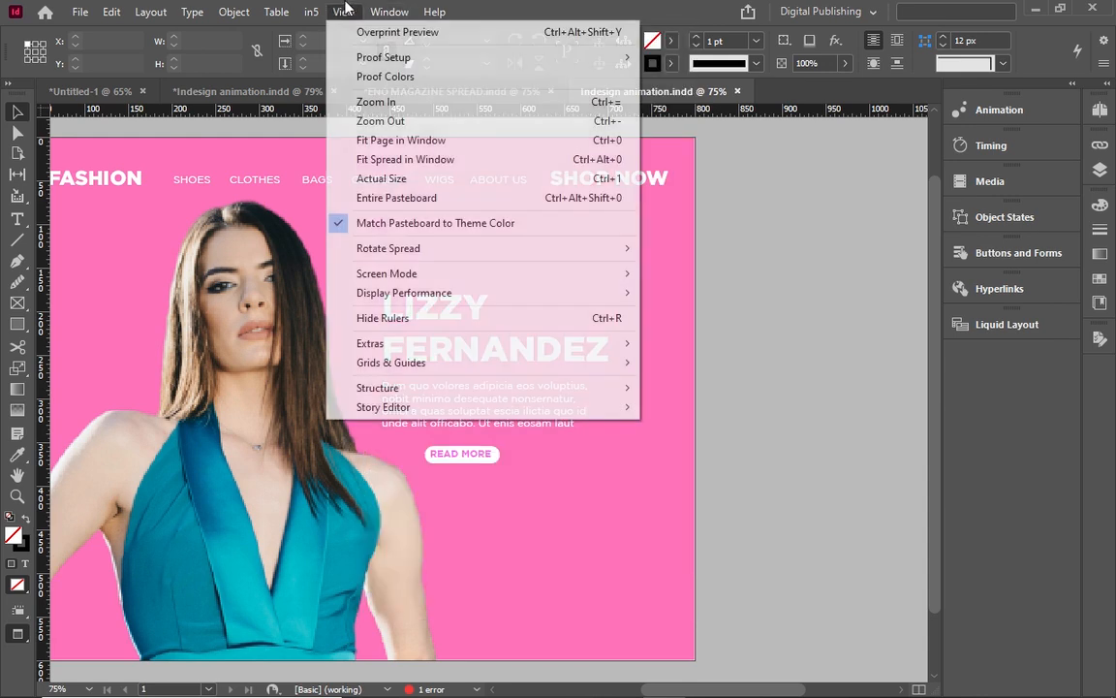
left_click(378, 145)
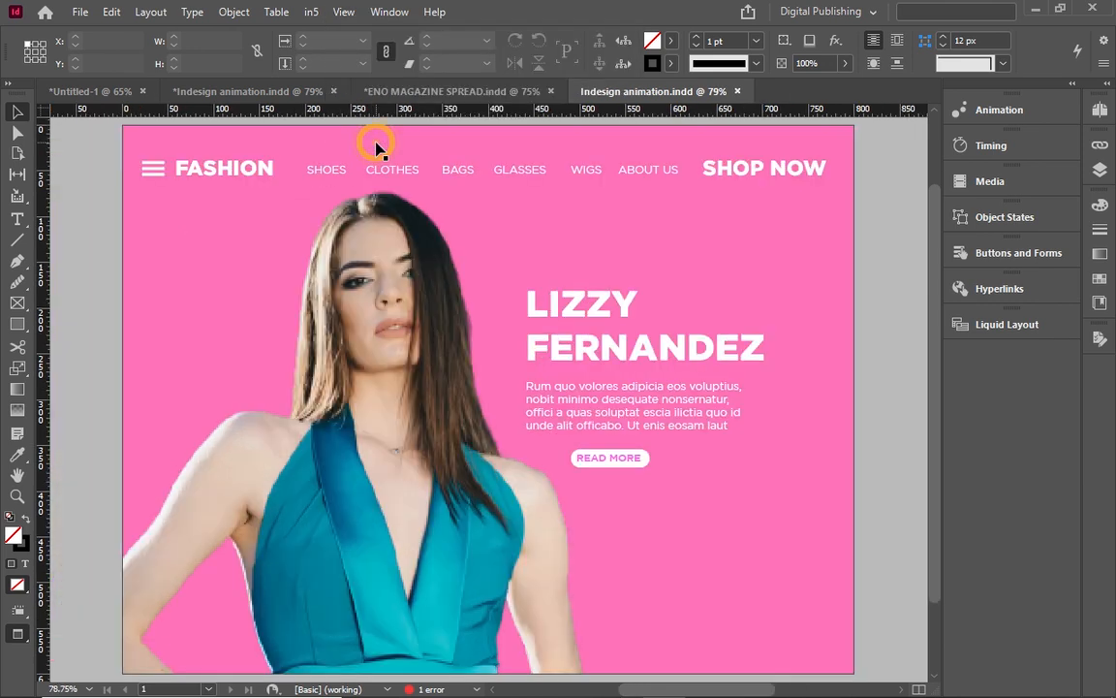
left_click(240, 165)
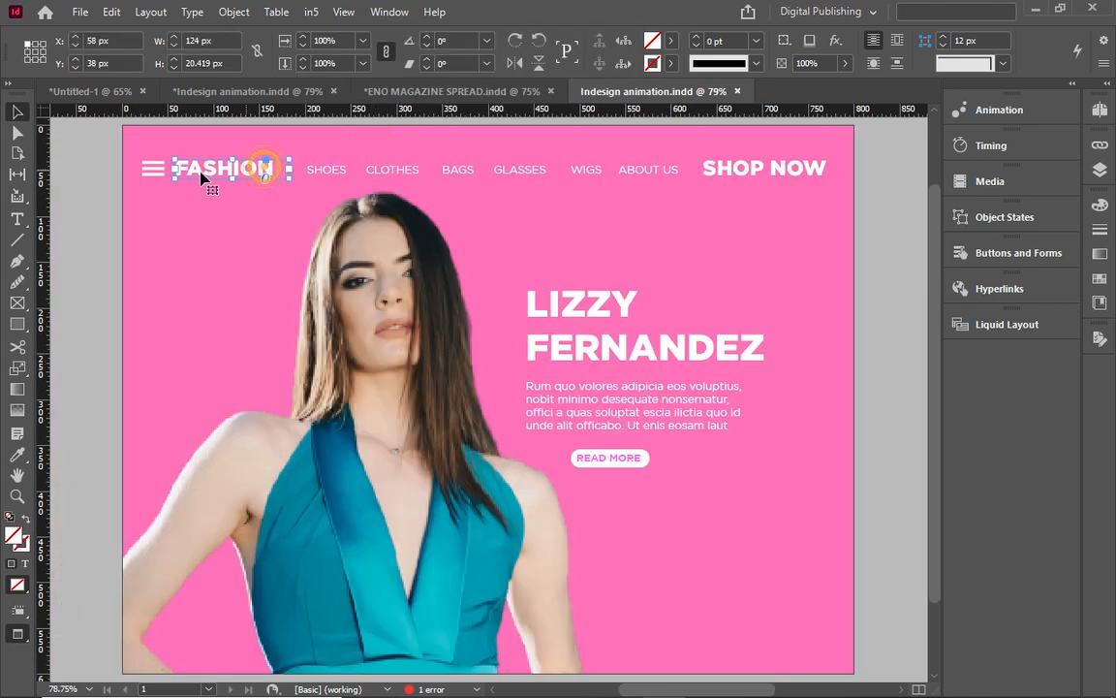
left_click(150, 168)
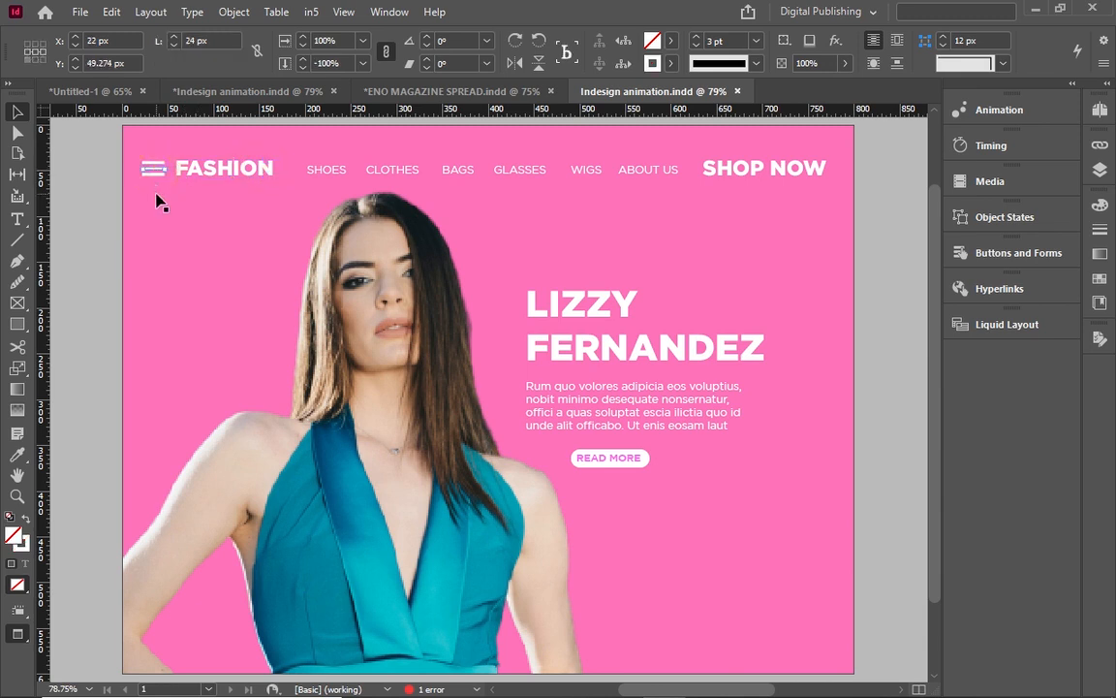
left_click(157, 194)
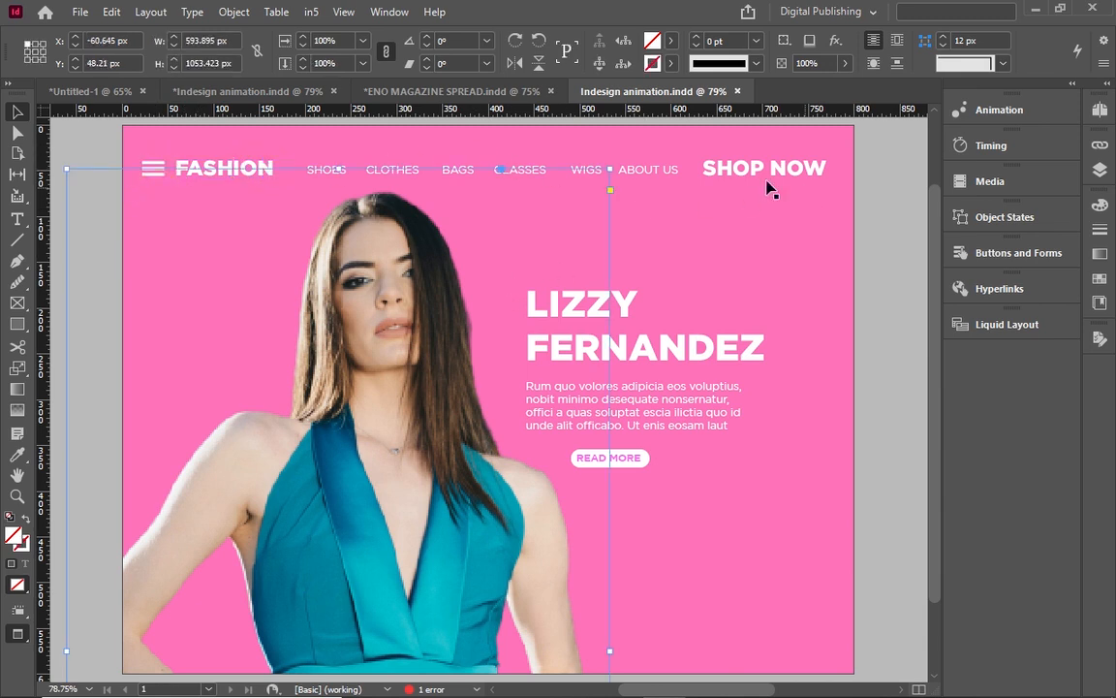
left_click(712, 344)
left_click_drag(634, 459, 676, 554)
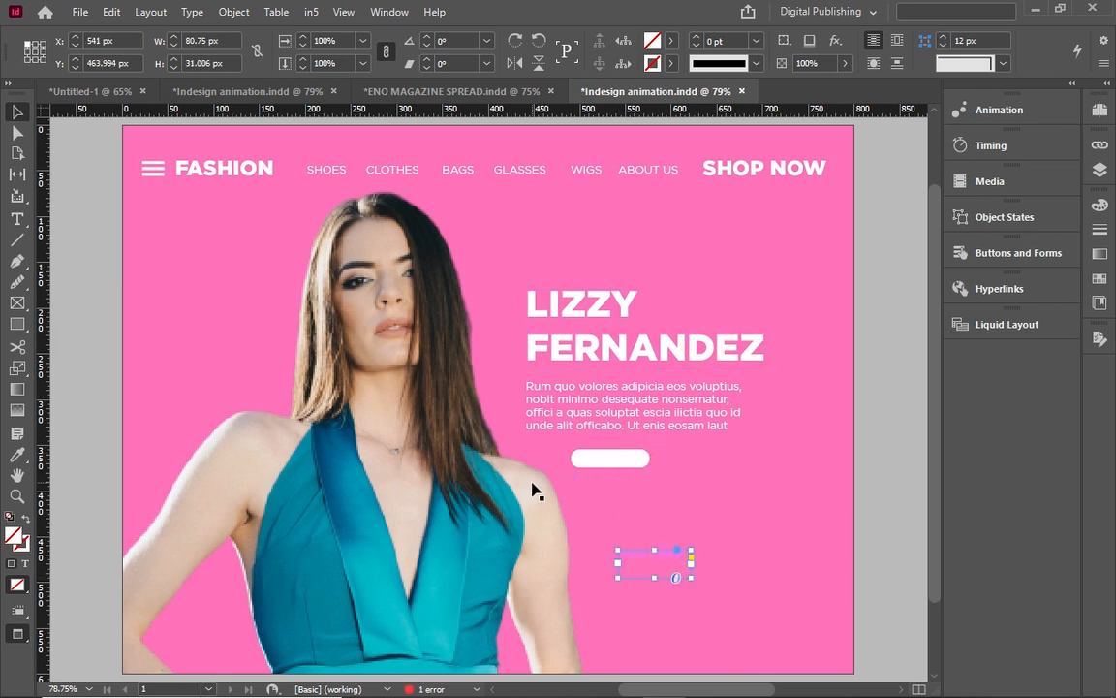
key("ctrl+z")
key("ctrl+s")
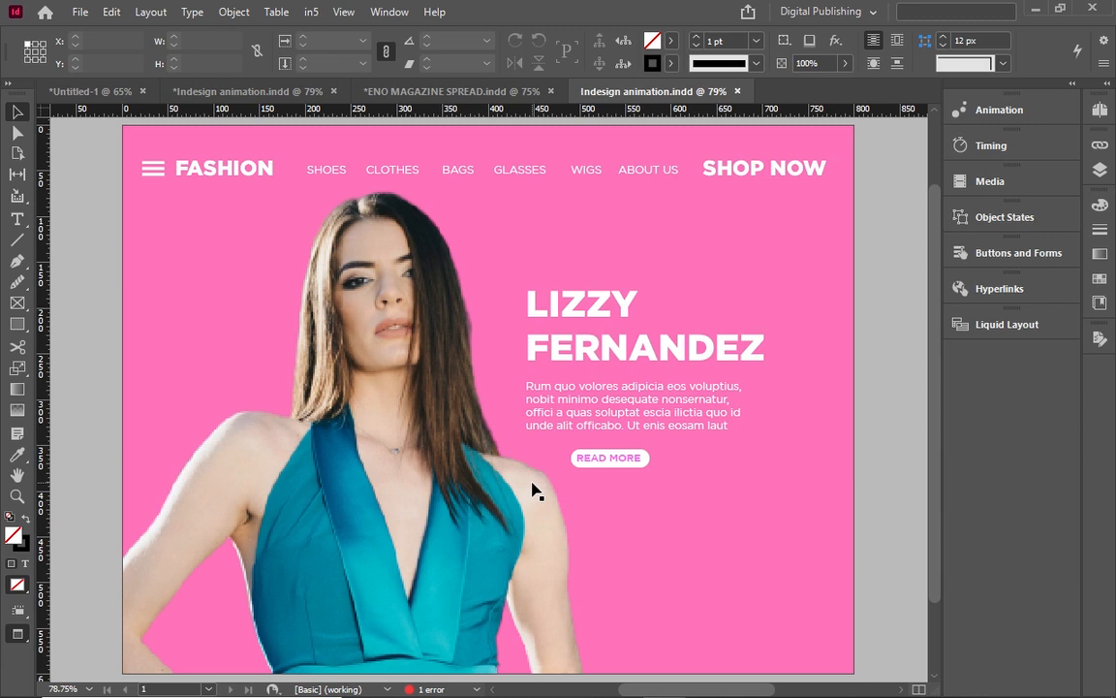
left_click(395, 382)
left_click(395, 380)
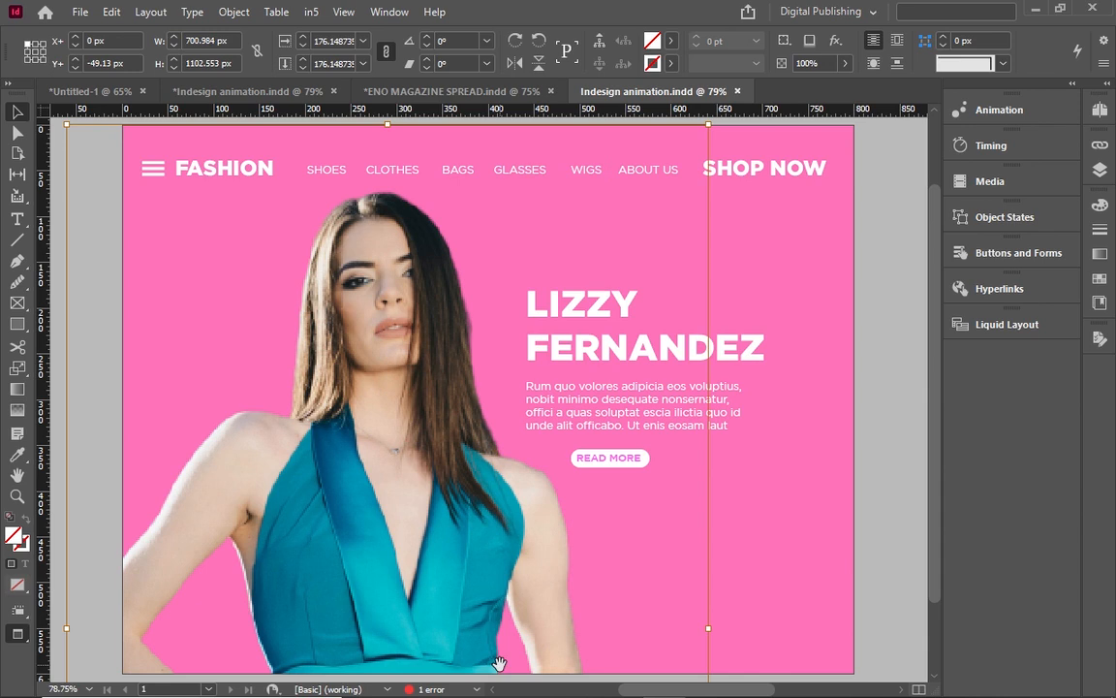
left_click_drag(378, 297, 410, 469)
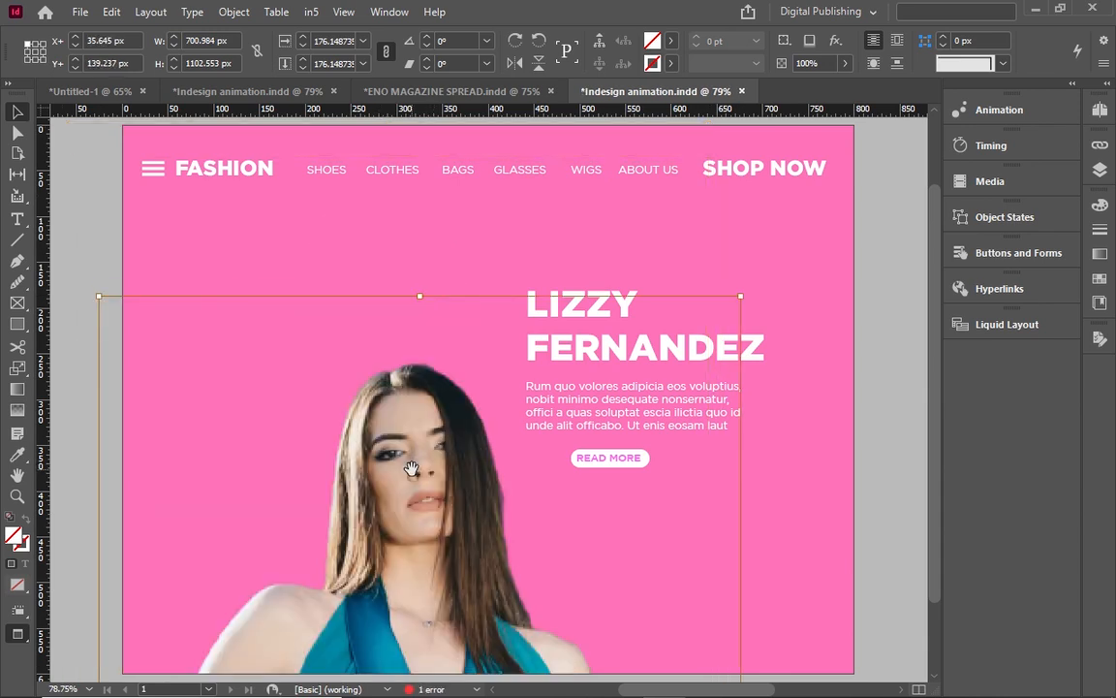
key("ctrl+z")
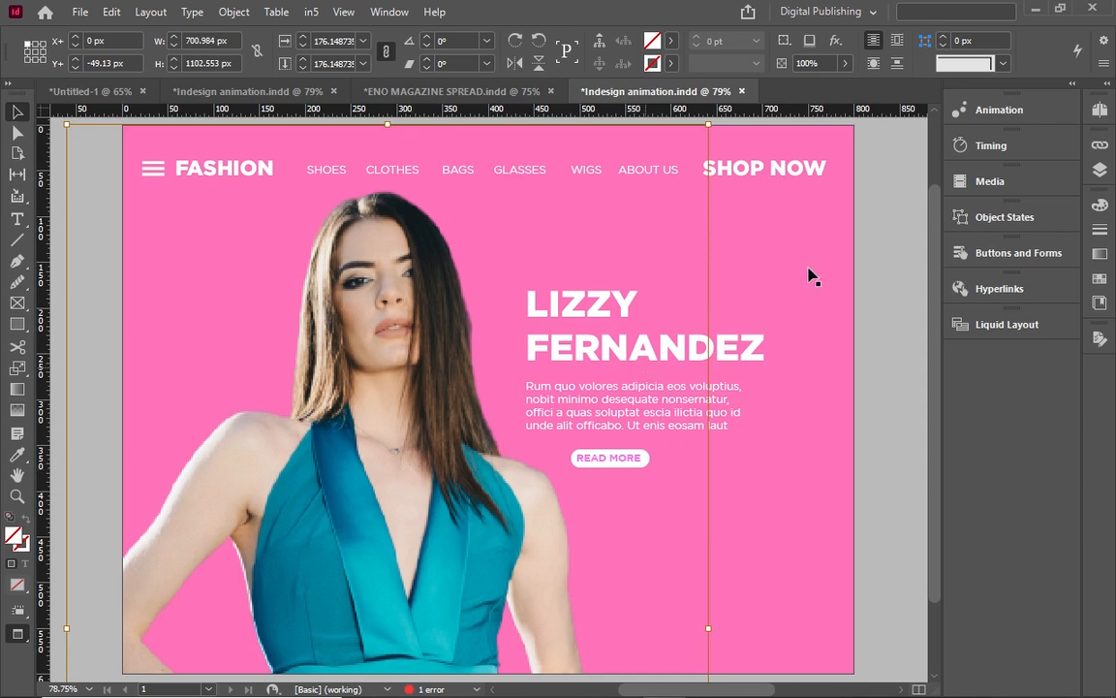
left_click(989, 113)
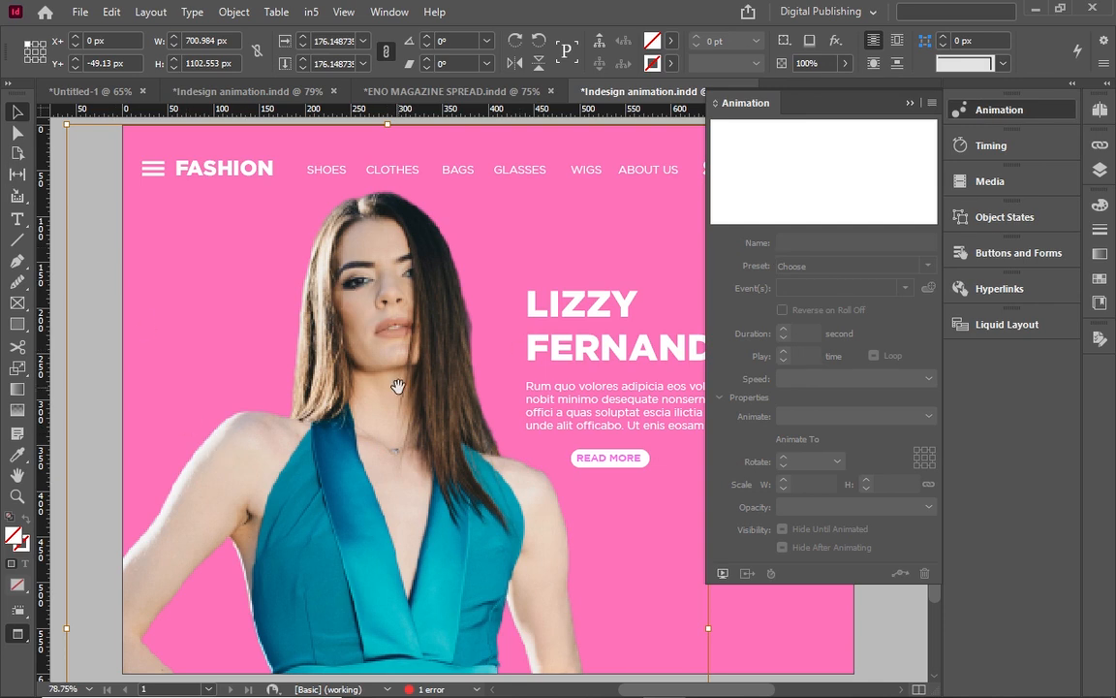
left_click(911, 103)
left_click(794, 255)
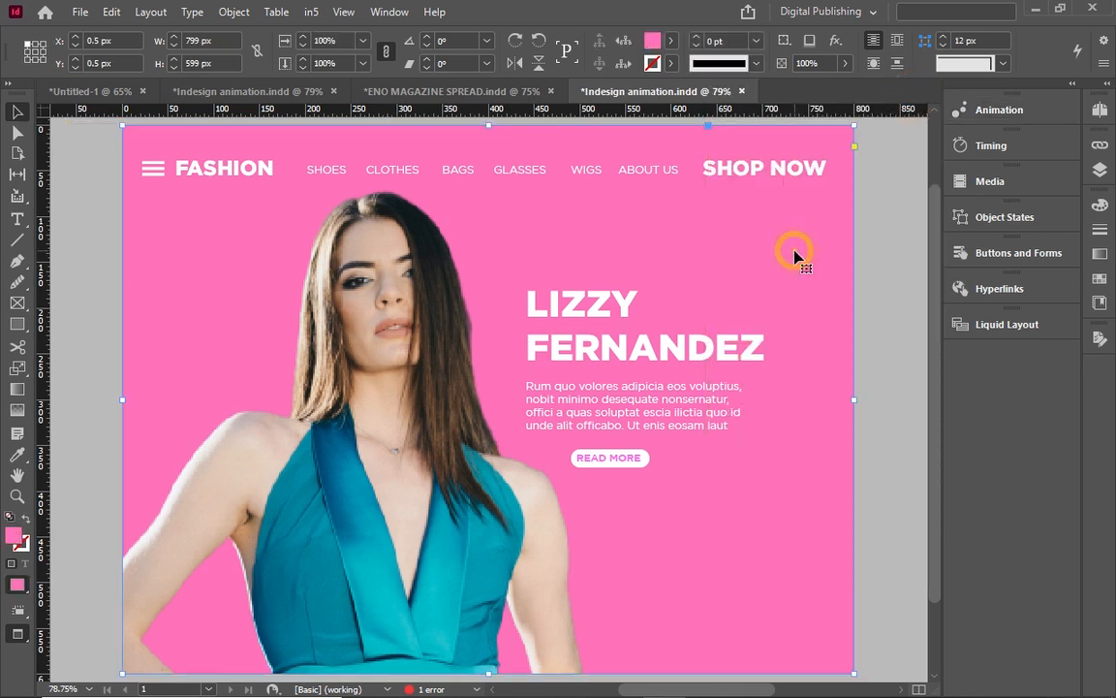
left_click(1009, 110)
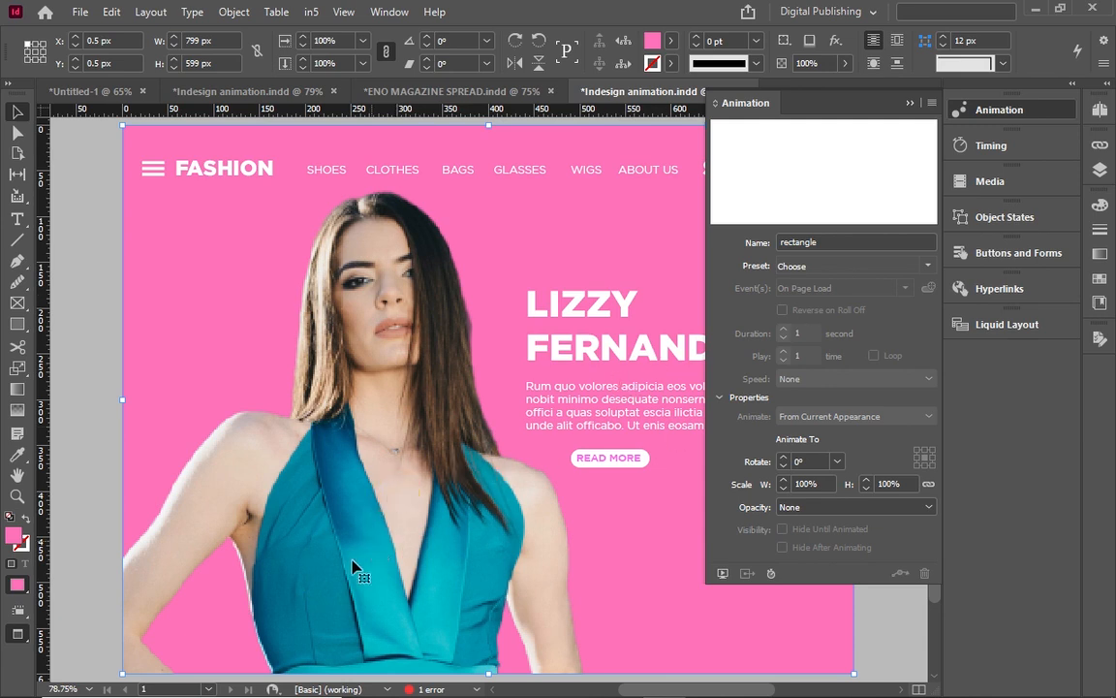
left_click(911, 104)
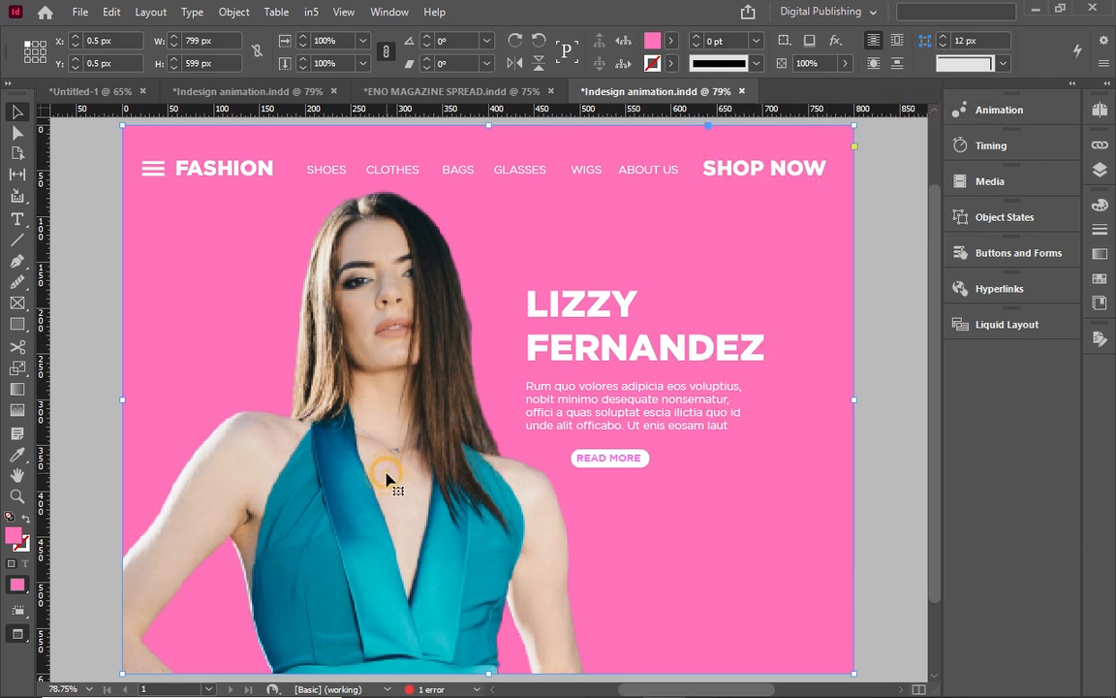
Select the darko model photo through its entry in the Layers panel, then hide the layers list.
left_click(1108, 179)
left_click(1109, 179)
left_click(1108, 179)
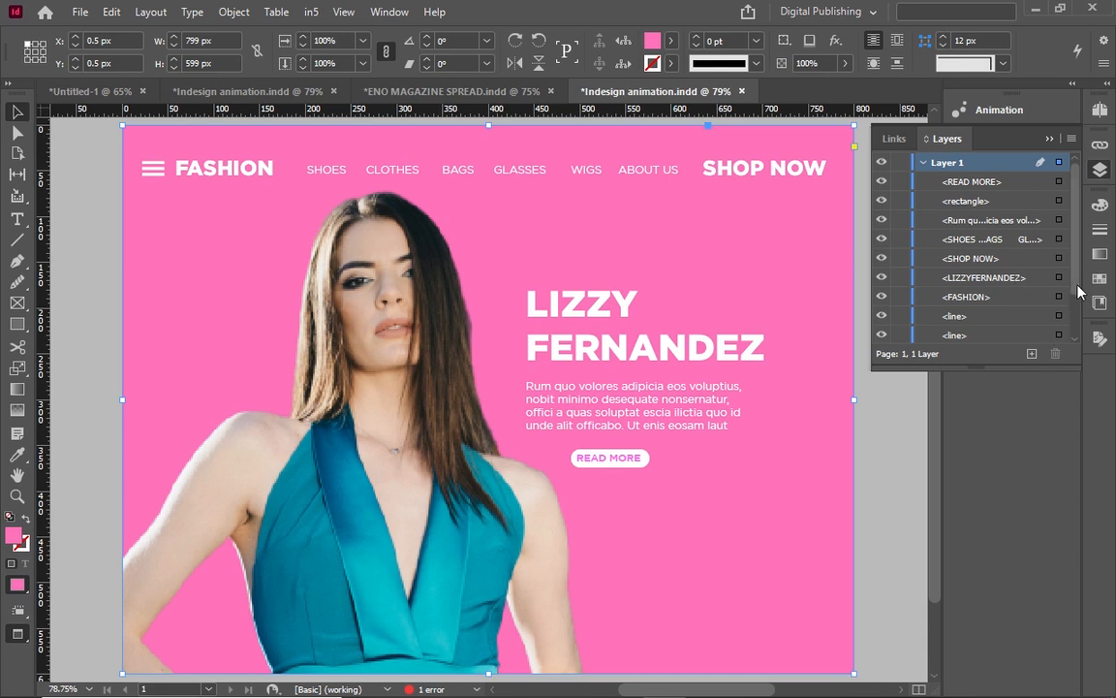
left_click_drag(1078, 291, 1077, 349)
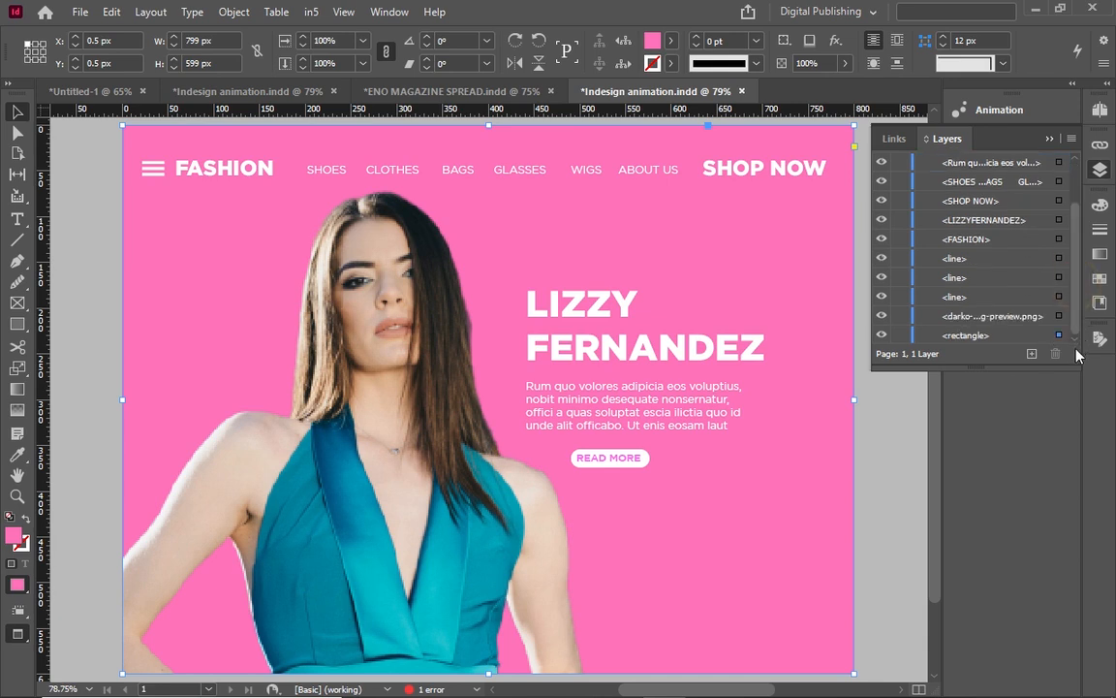
left_click(1059, 316)
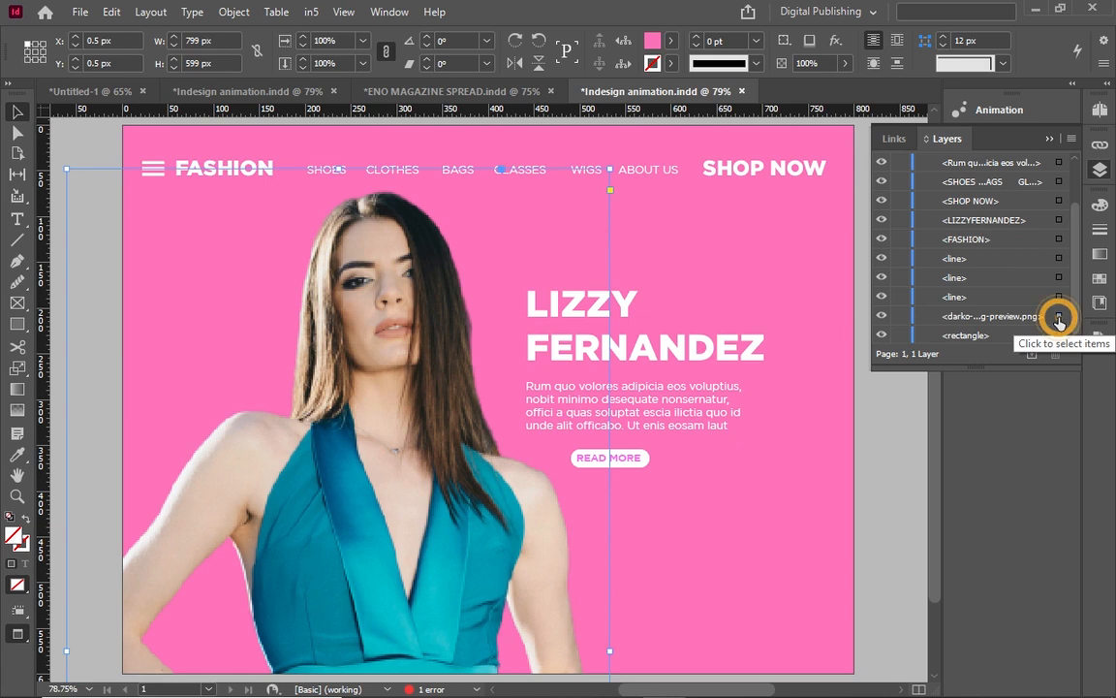
left_click(1054, 140)
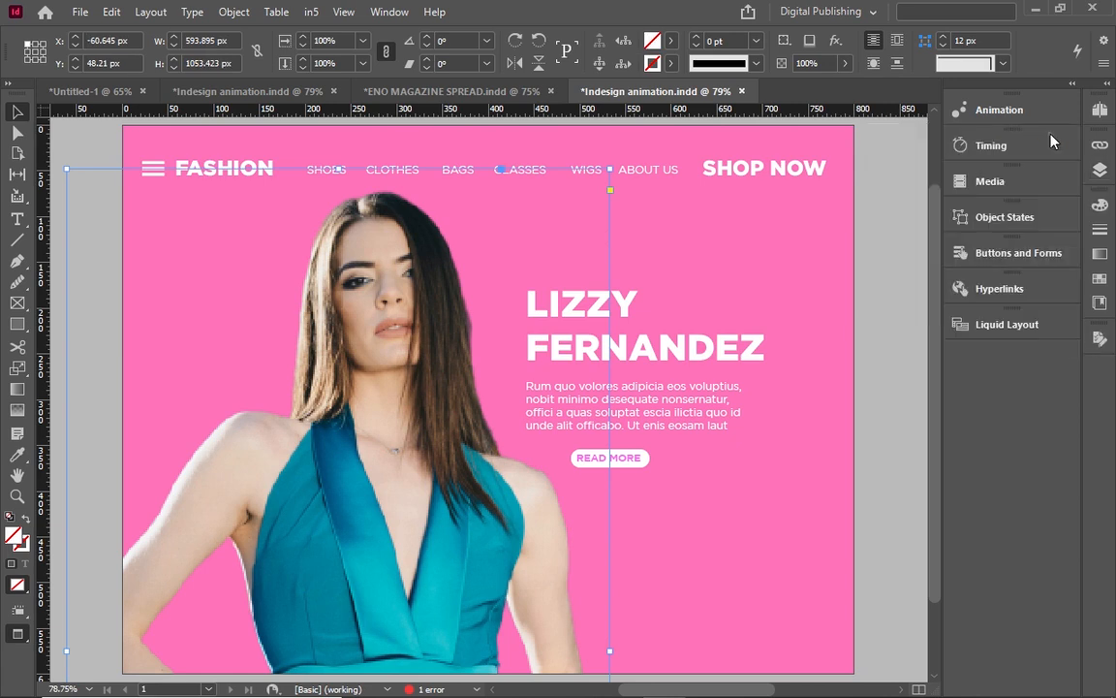
Give the selected model photo the Fly in from Left animation preset.
left_click(994, 116)
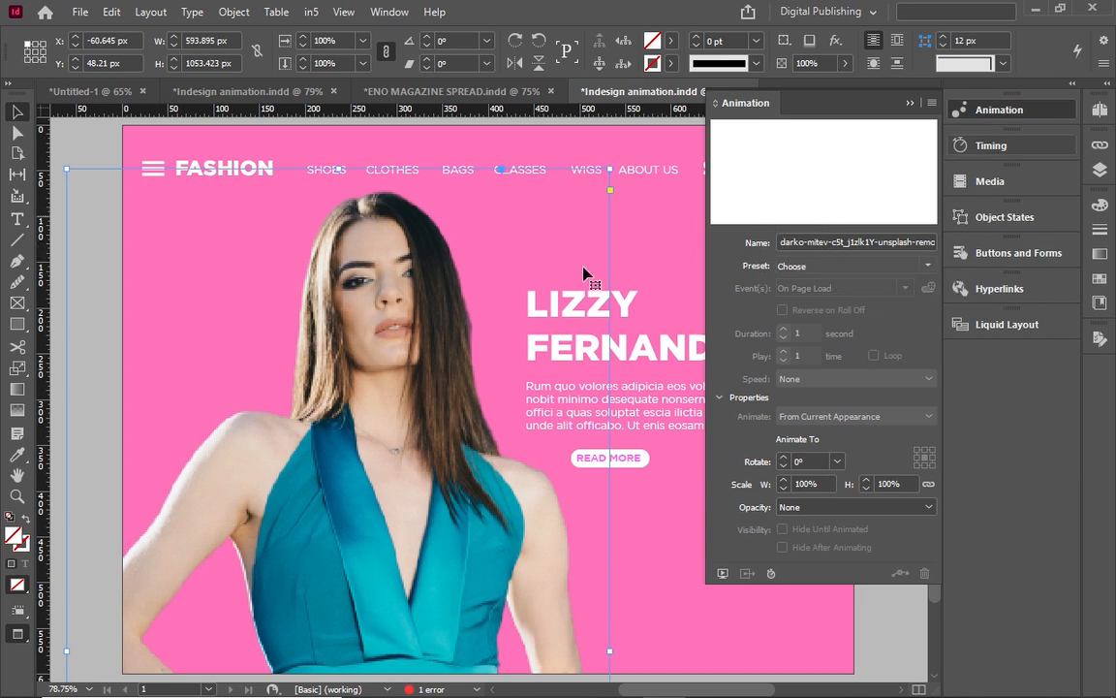
left_click(400, 397)
left_click(933, 268)
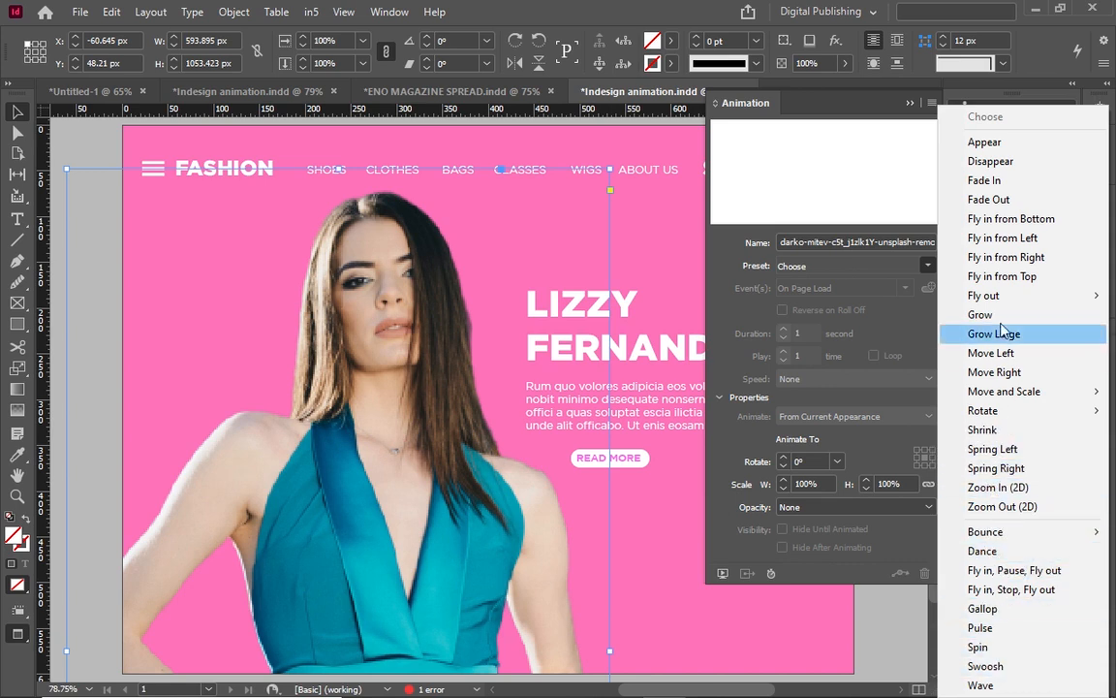
left_click(1043, 244)
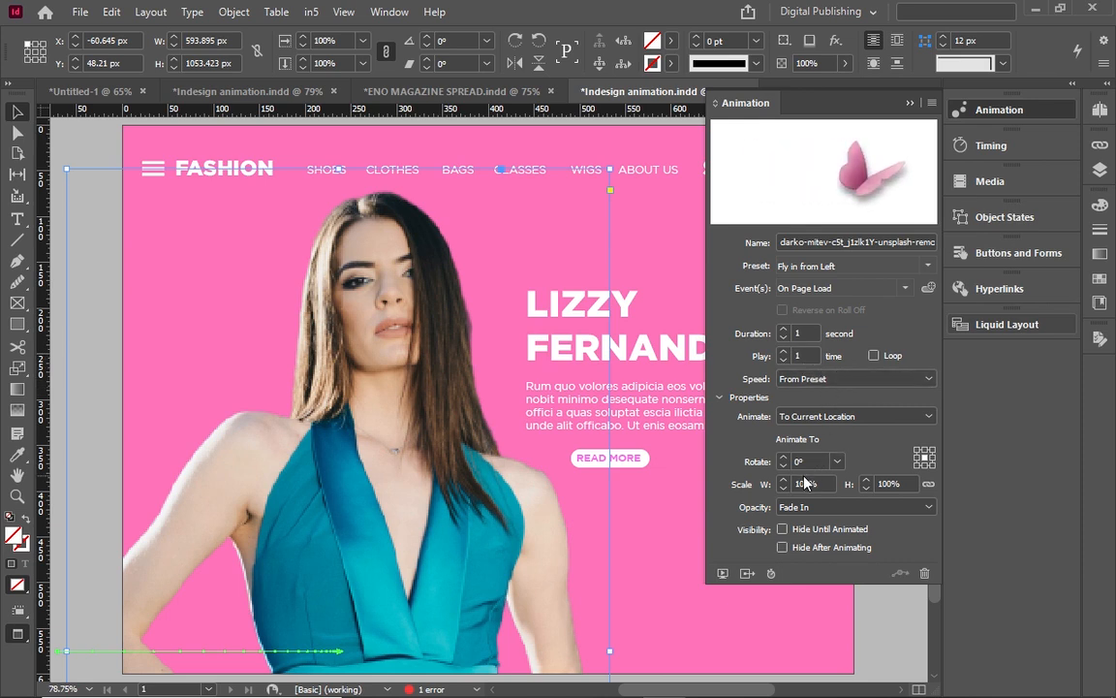
Open an enlarged interactivity preview of the spread and play the photo's entrance animation.
left_click(722, 574)
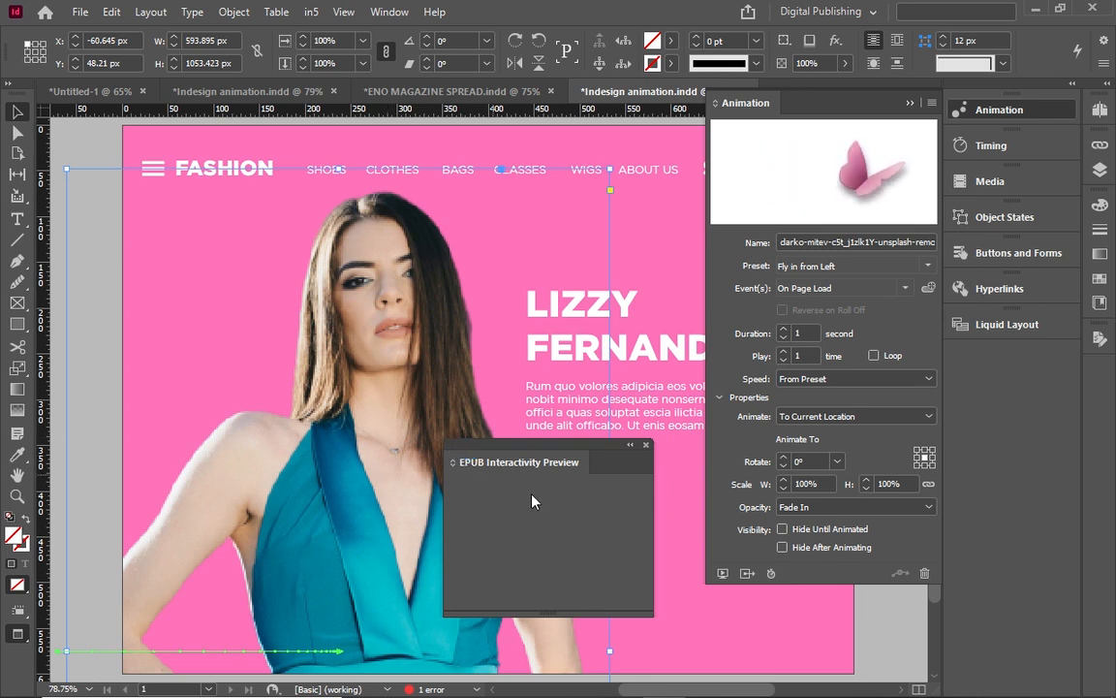
left_click_drag(653, 612, 692, 639)
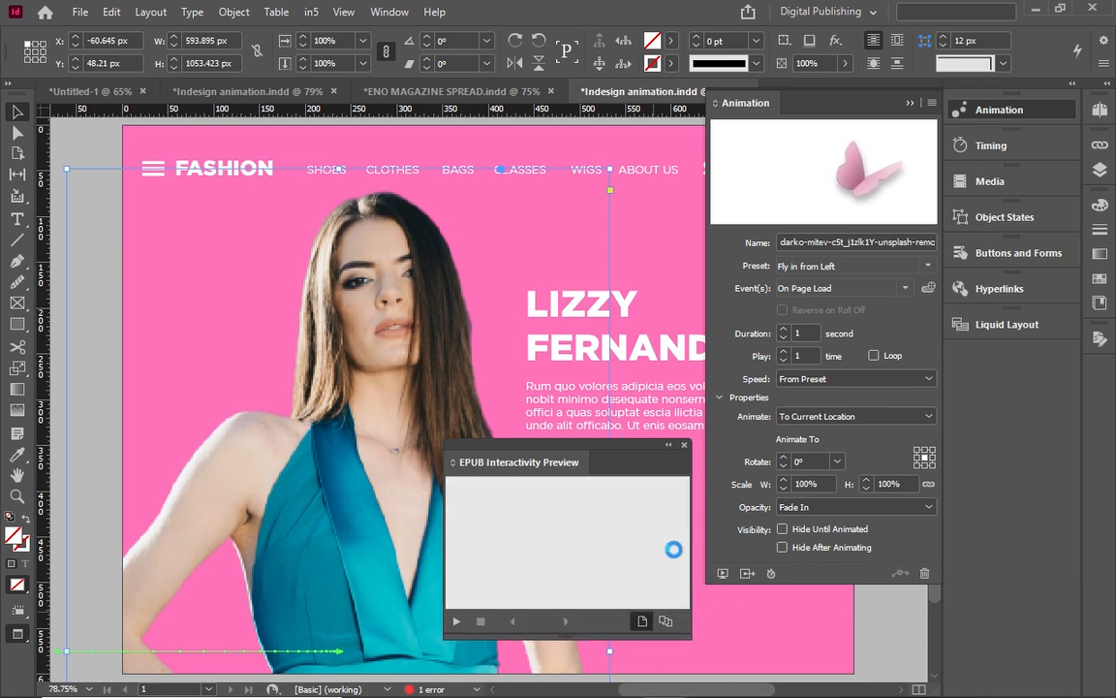
left_click(603, 465)
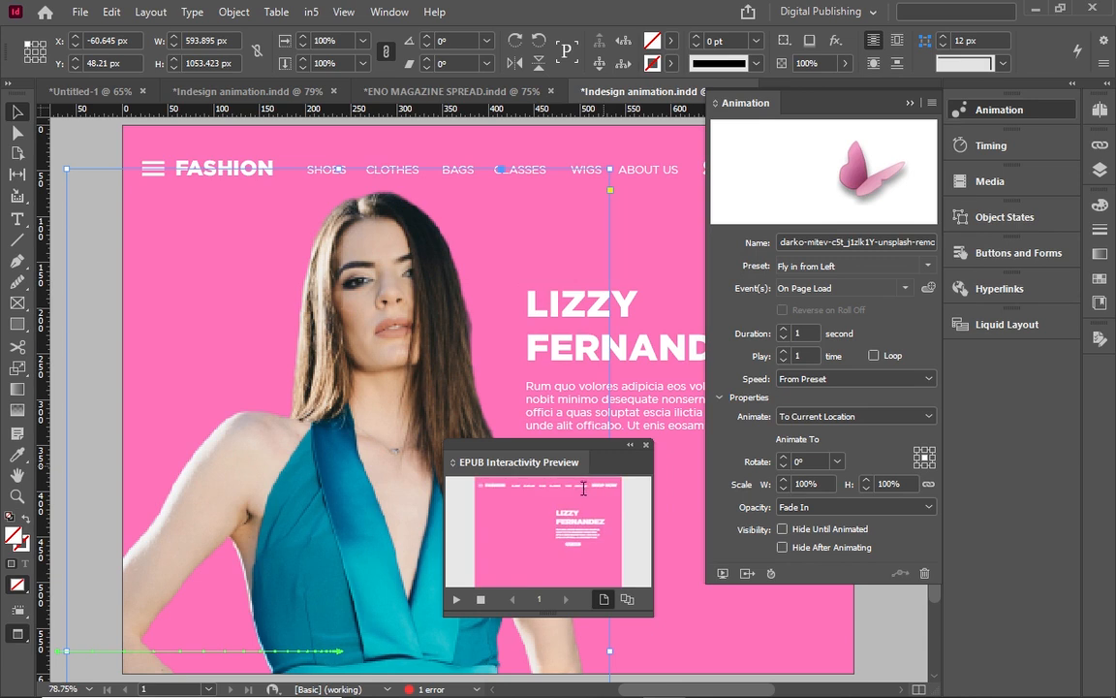
left_click(459, 600)
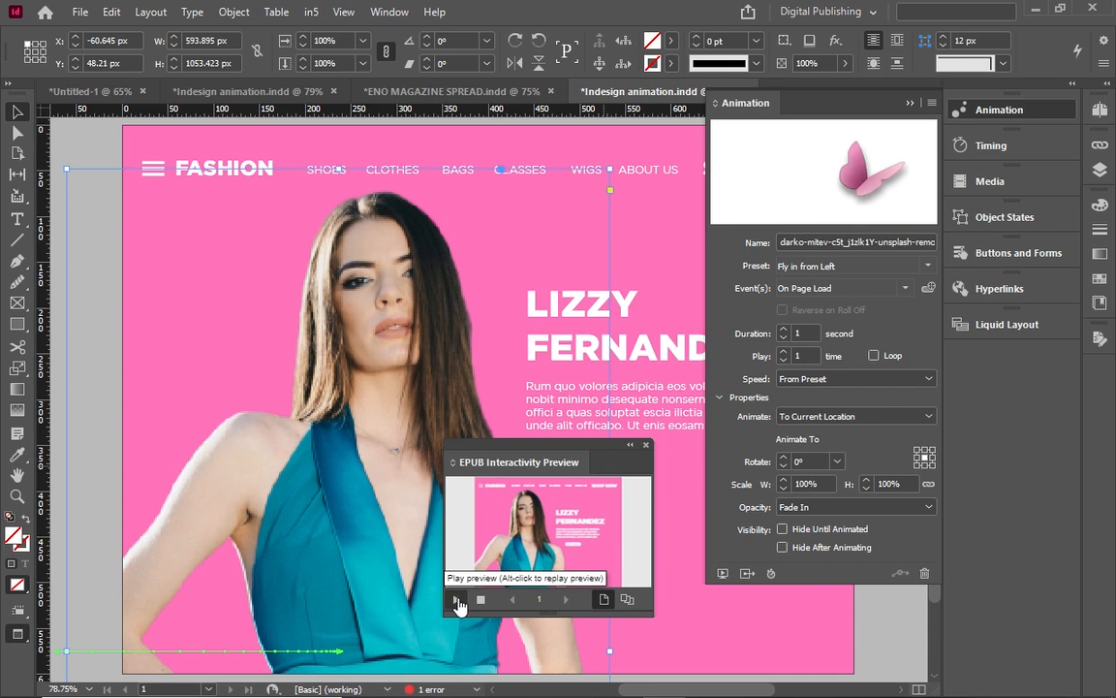
left_click(457, 600)
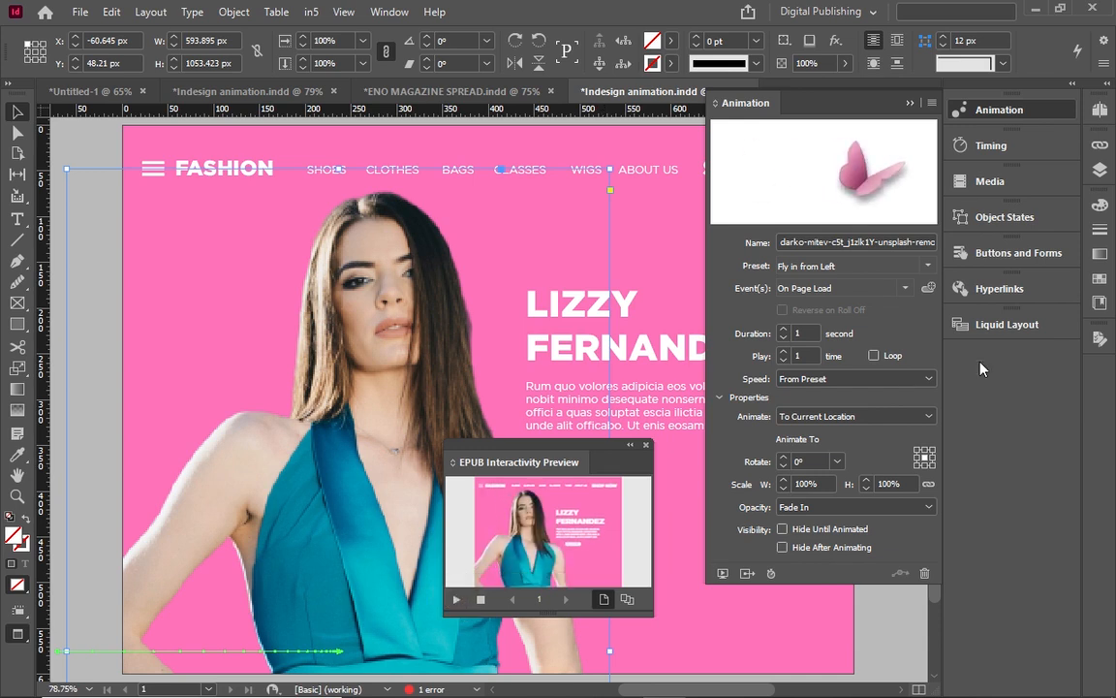
Switch the model photo to the Fly in from Bottom preset and replay the preview.
left_click(927, 266)
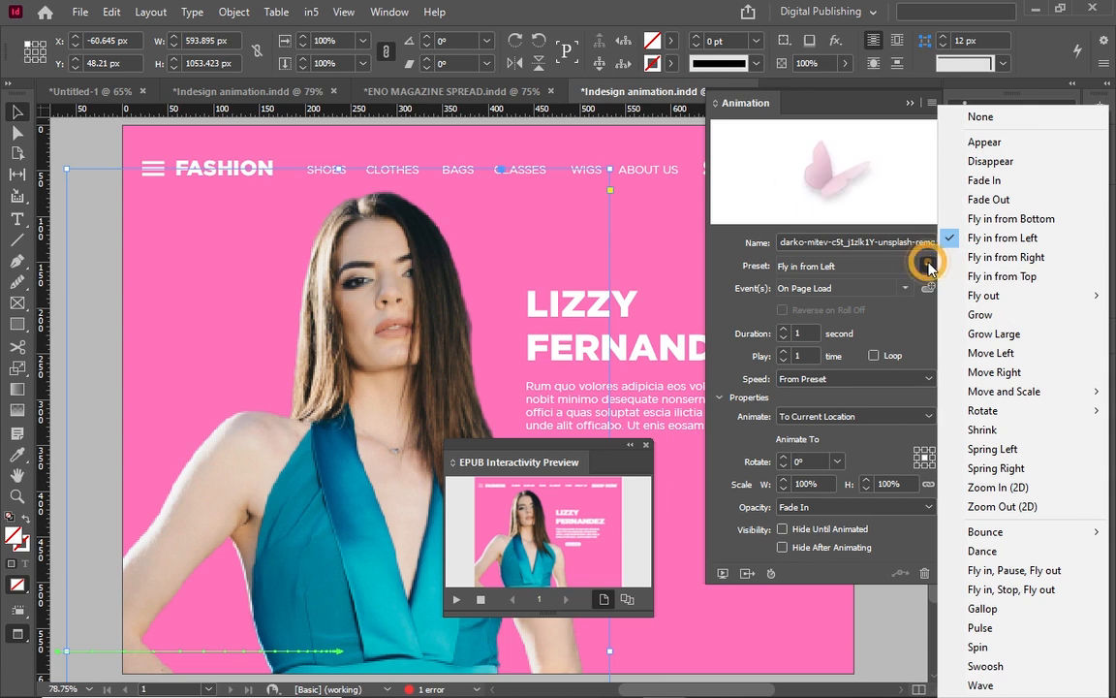
left_click(972, 219)
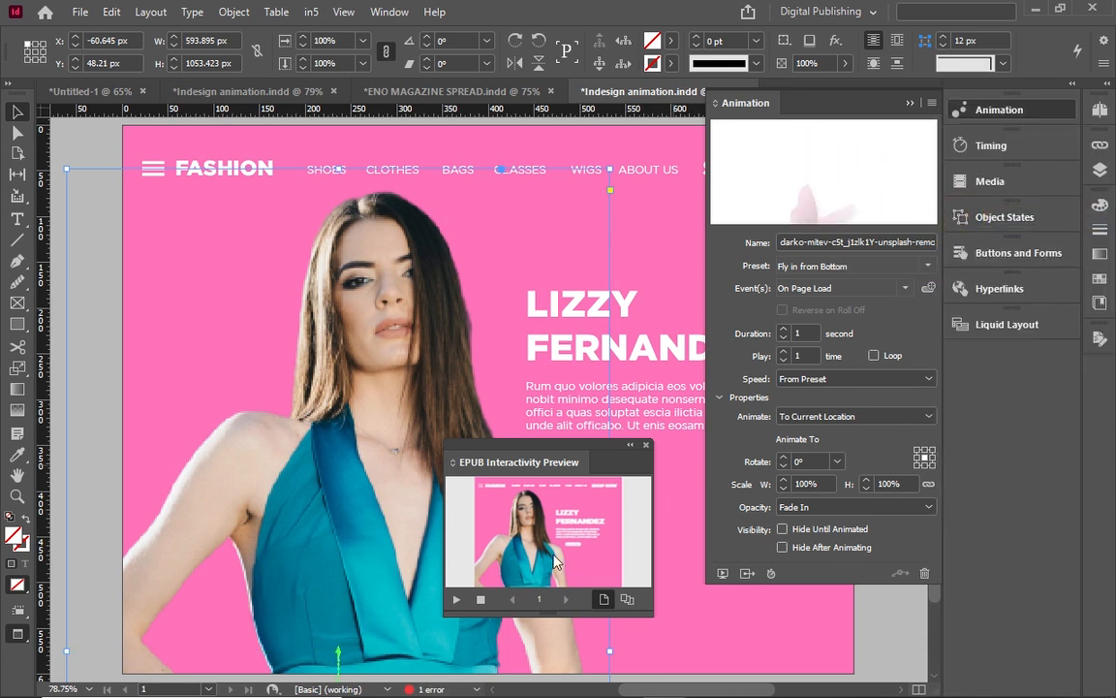
left_click(457, 601)
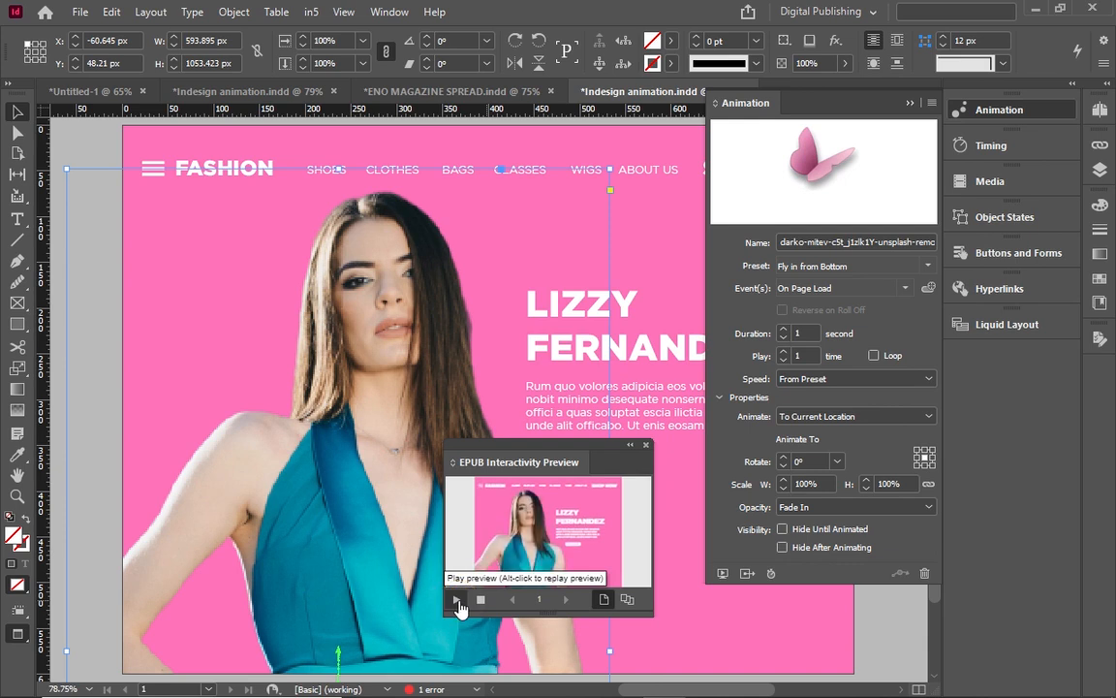
left_click(457, 600)
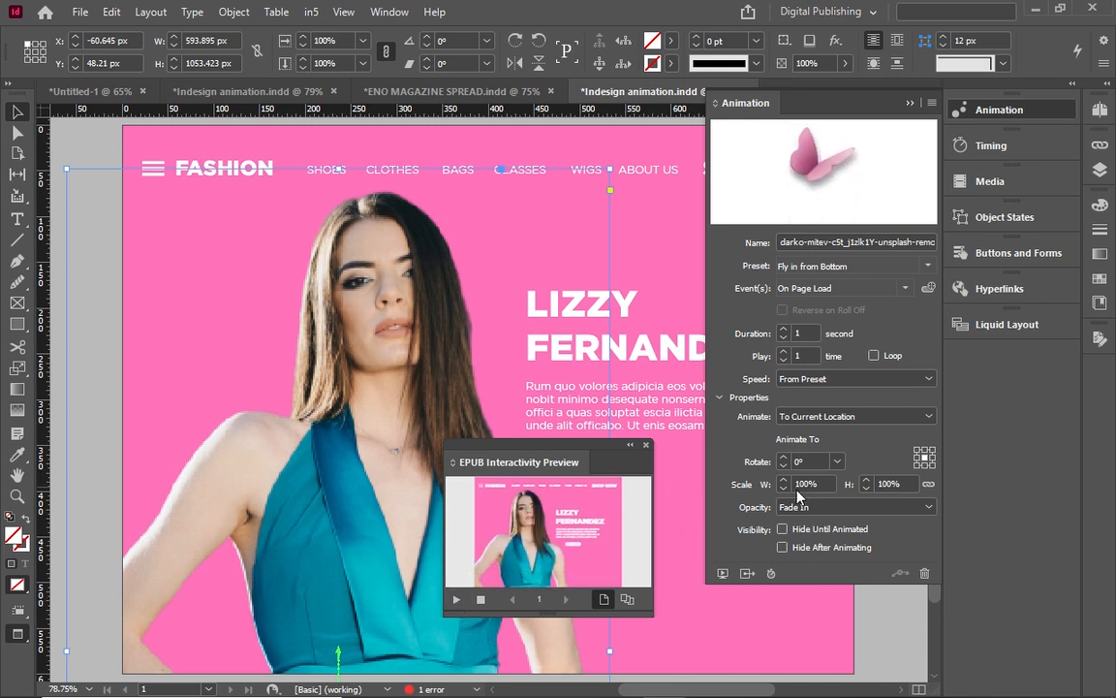
Set the photo's Animate option to To Current Location, replay it, and close the preview.
left_click(876, 420)
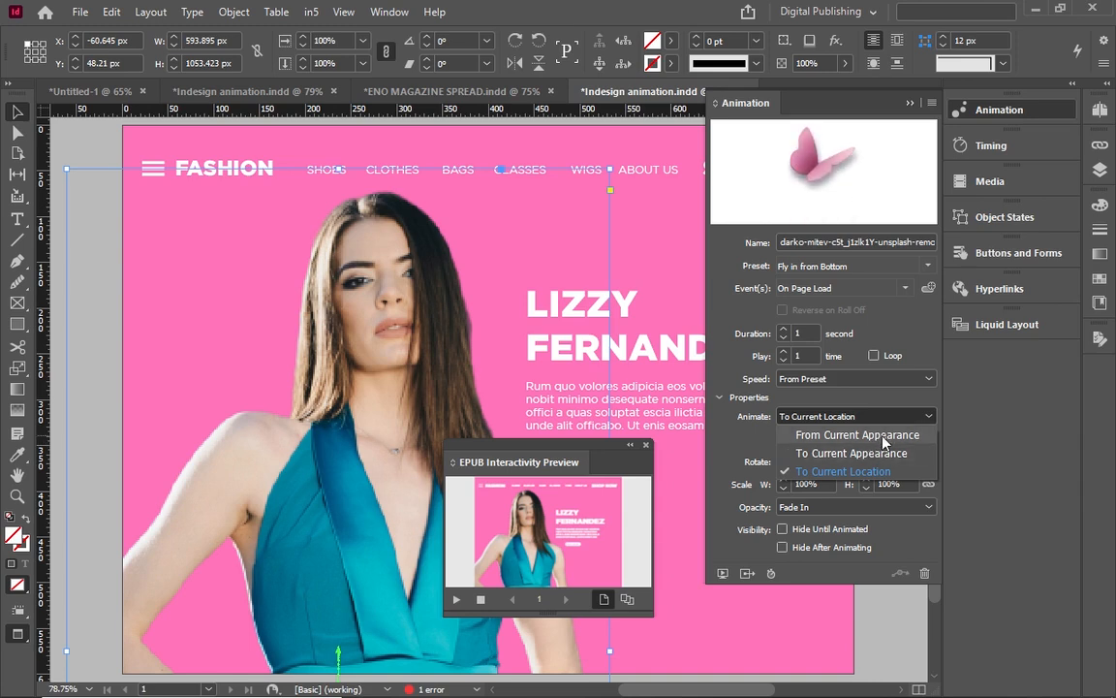
left_click(873, 434)
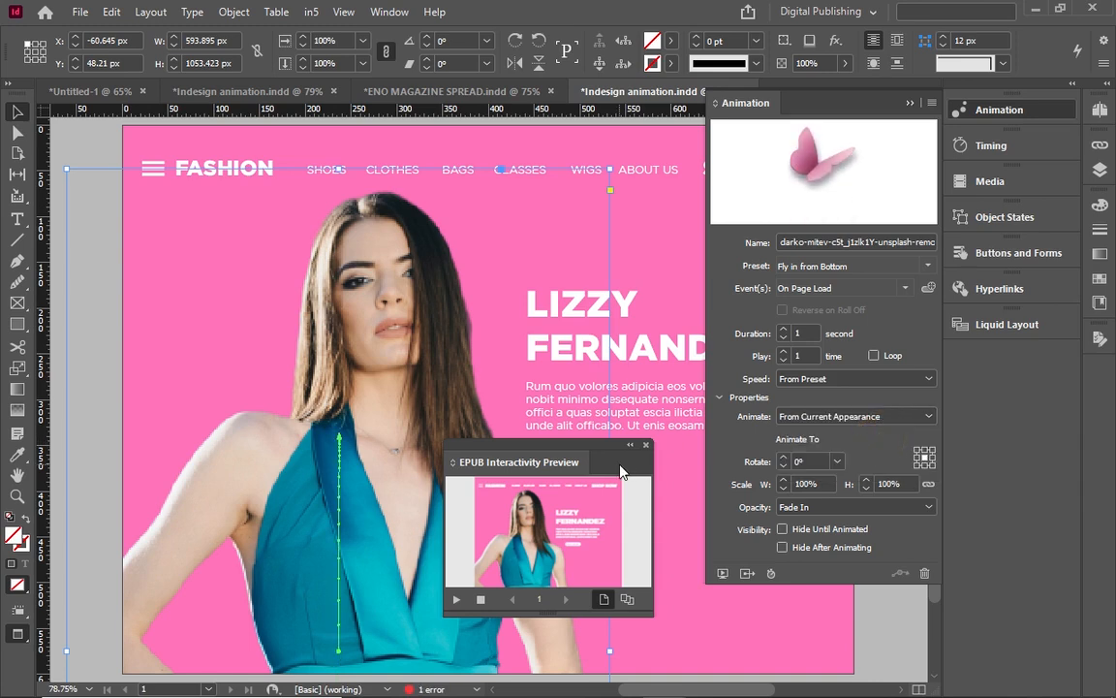
left_click(454, 601)
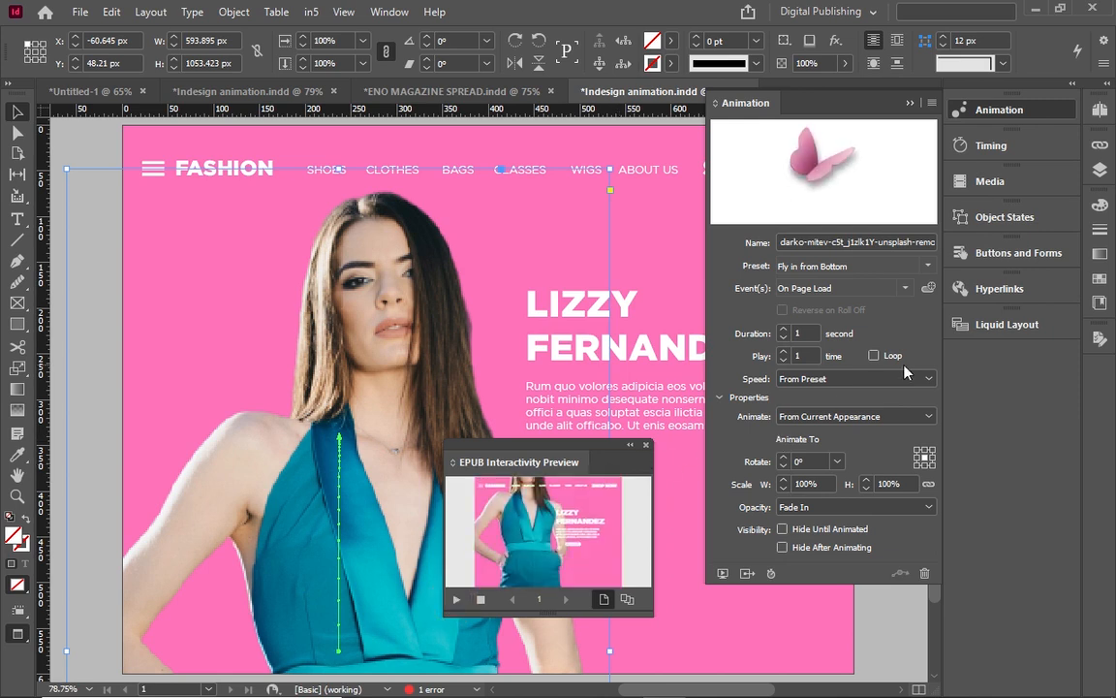
left_click(907, 415)
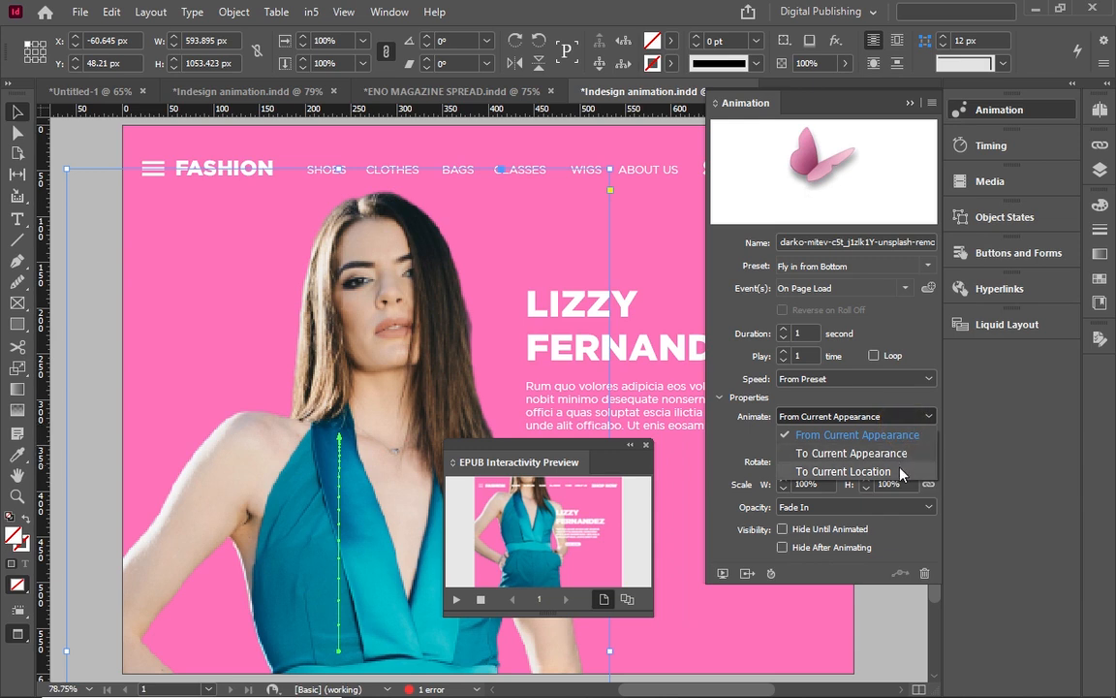
left_click(901, 472)
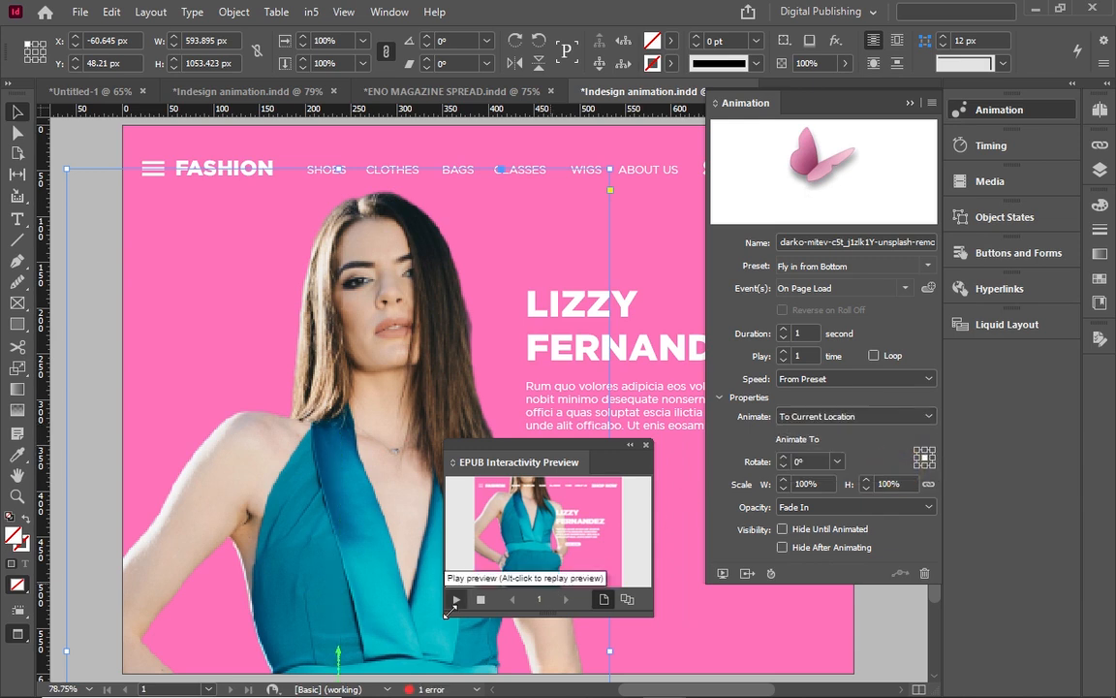
left_click(454, 601)
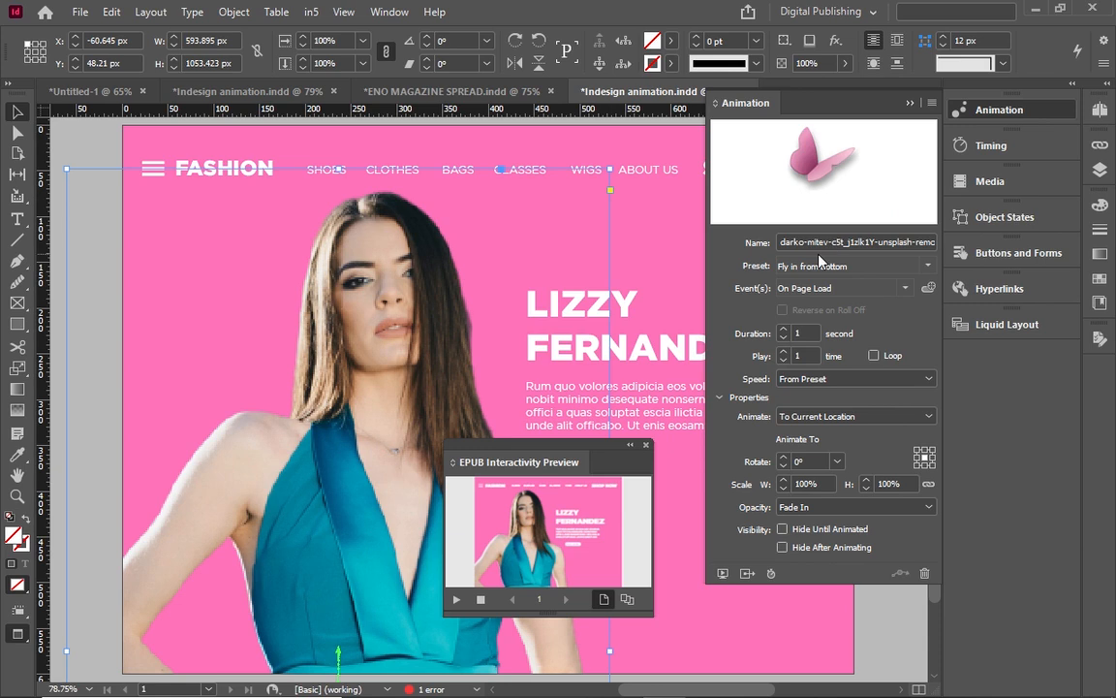
left_click(645, 446)
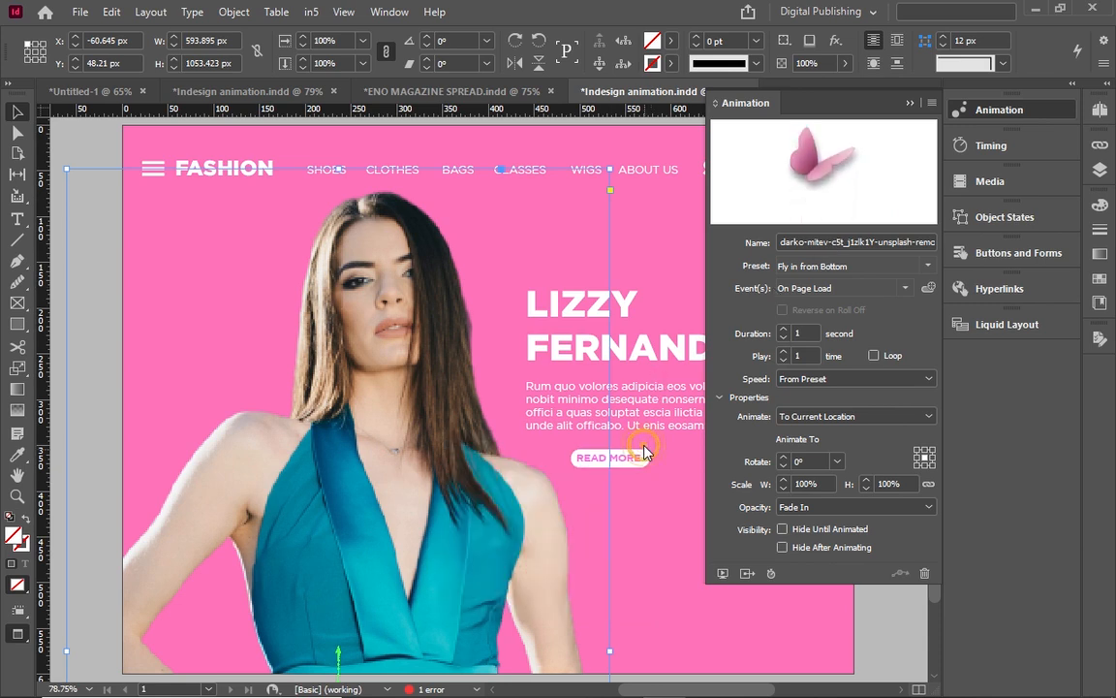
double_click(636, 342)
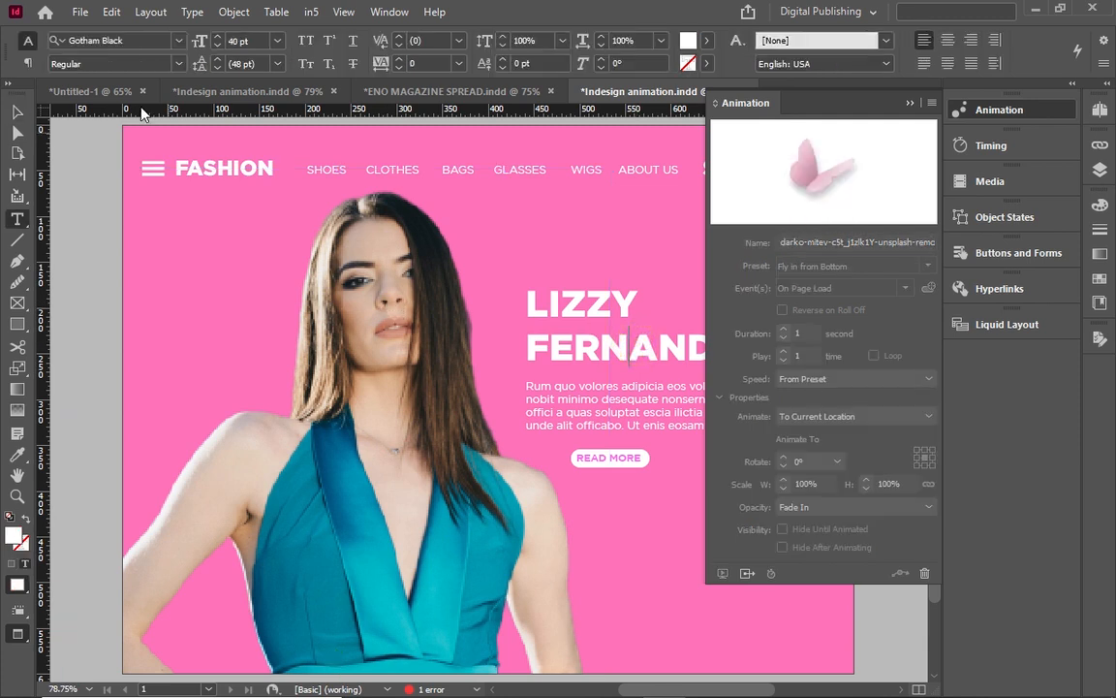
left_click(16, 112)
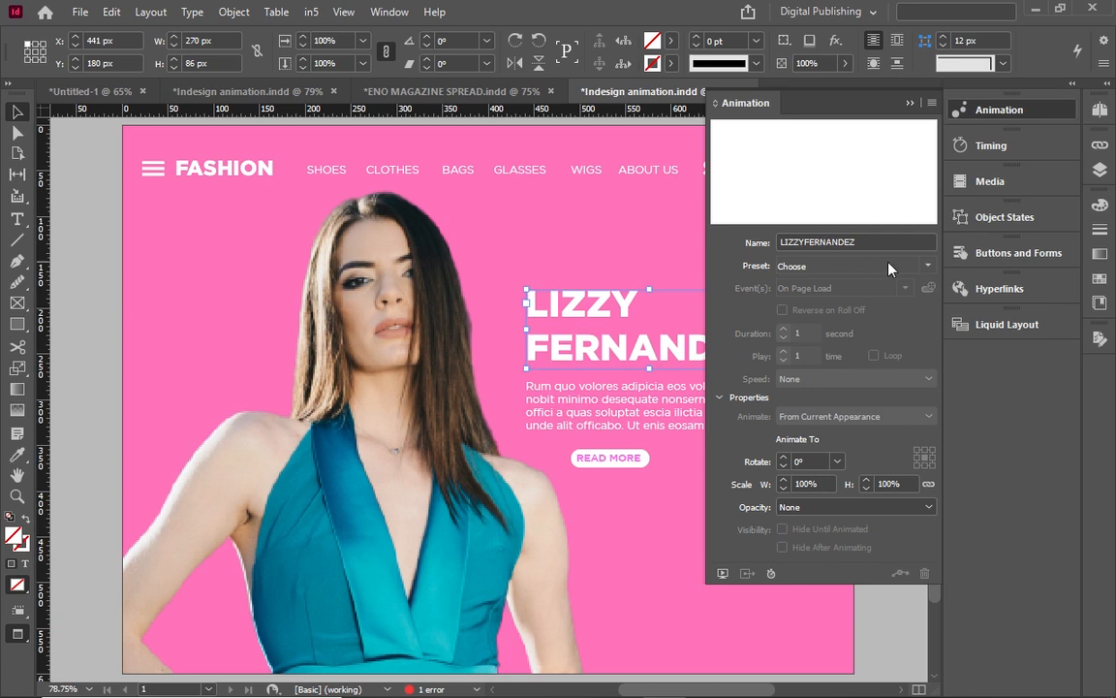
left_click(928, 266)
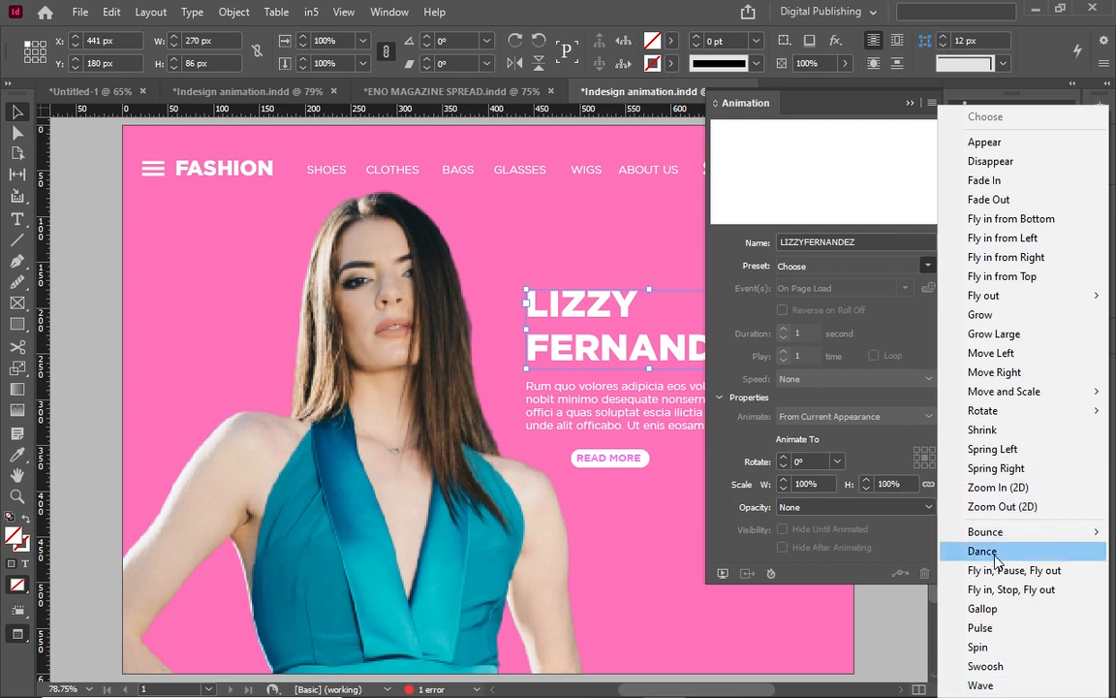
mouse_move(994, 540)
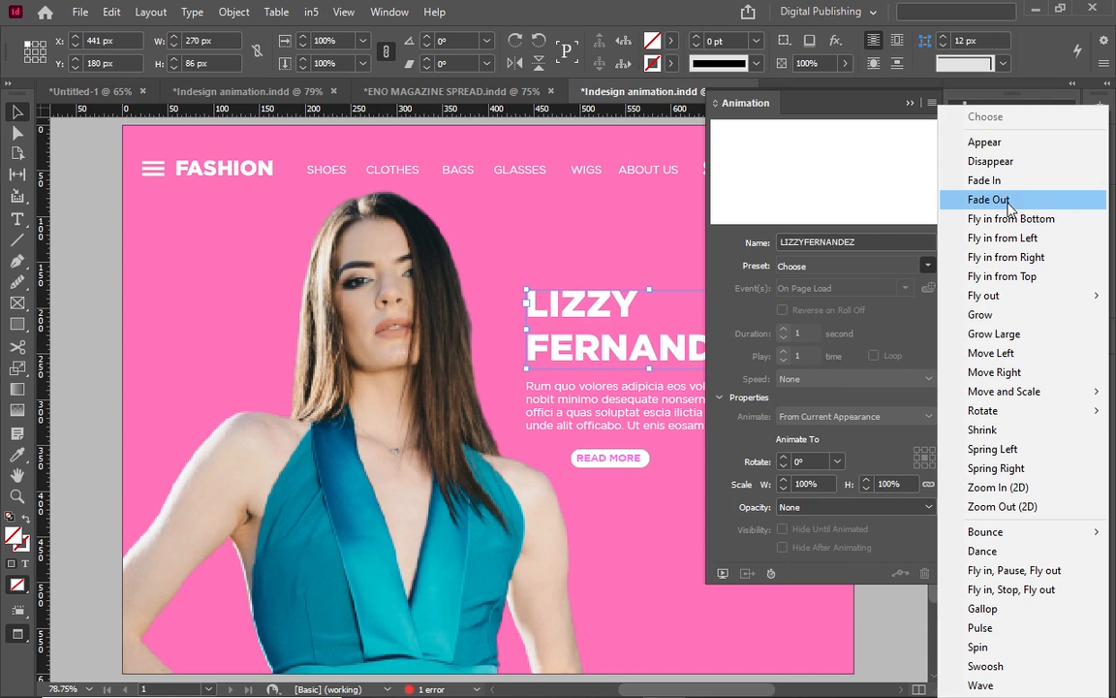
left_click(984, 180)
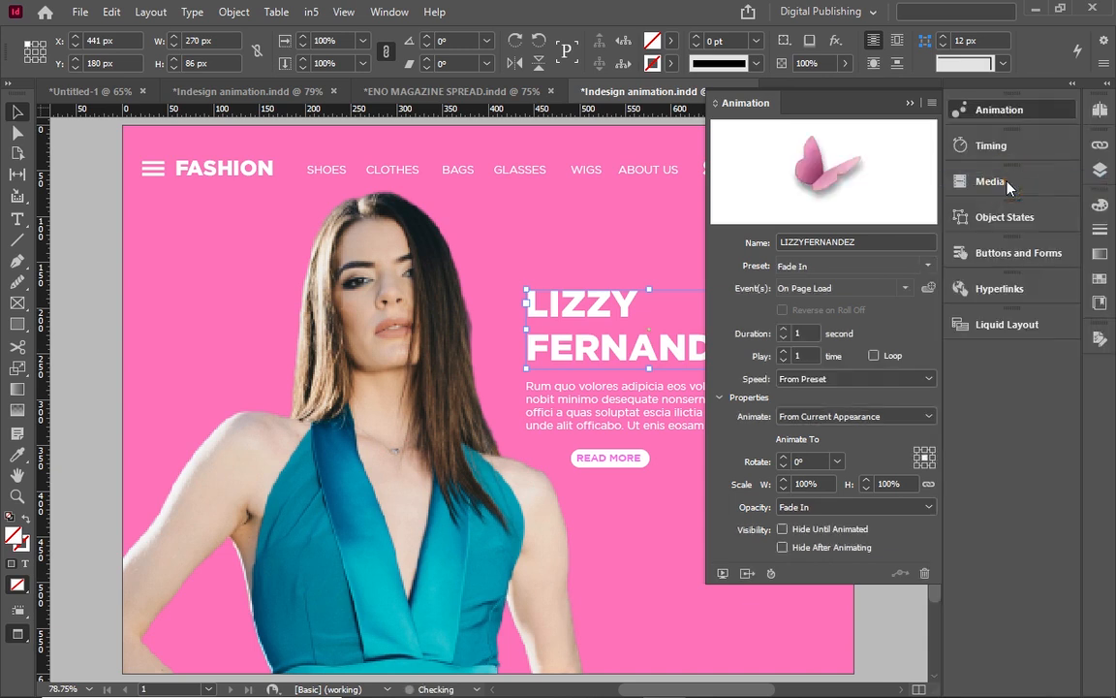
left_click(722, 574)
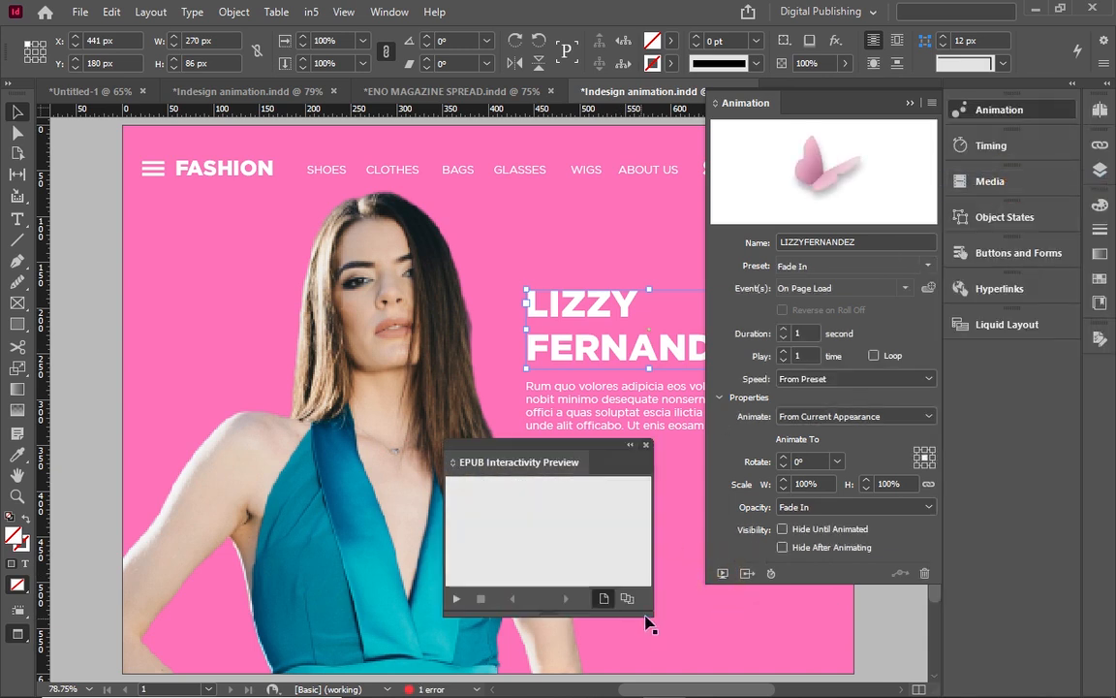
Enlarge and reposition the preview, replay the headline fade-in, then close the preview.
left_click_drag(646, 613, 719, 685)
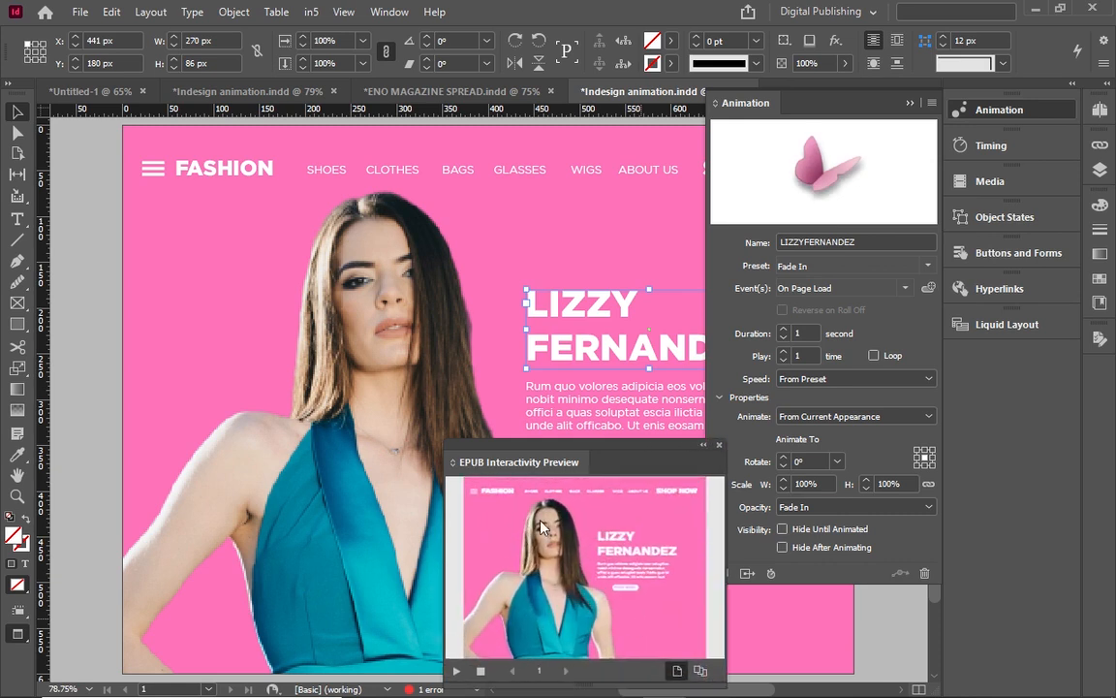
left_click_drag(496, 447, 174, 186)
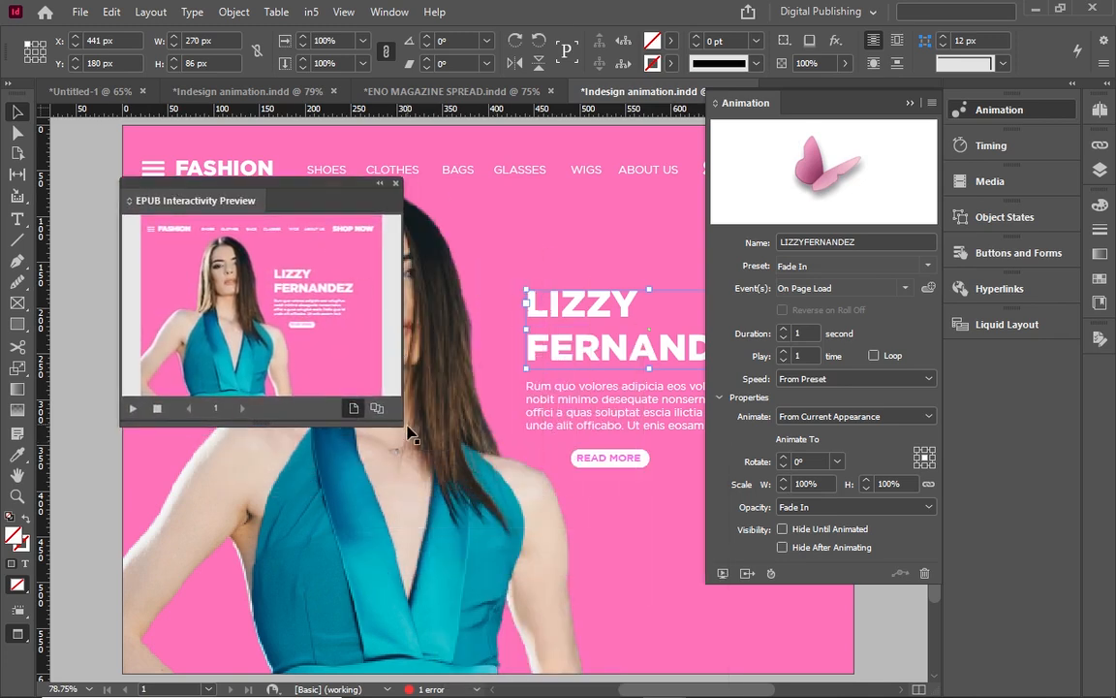
left_click_drag(395, 423, 608, 583)
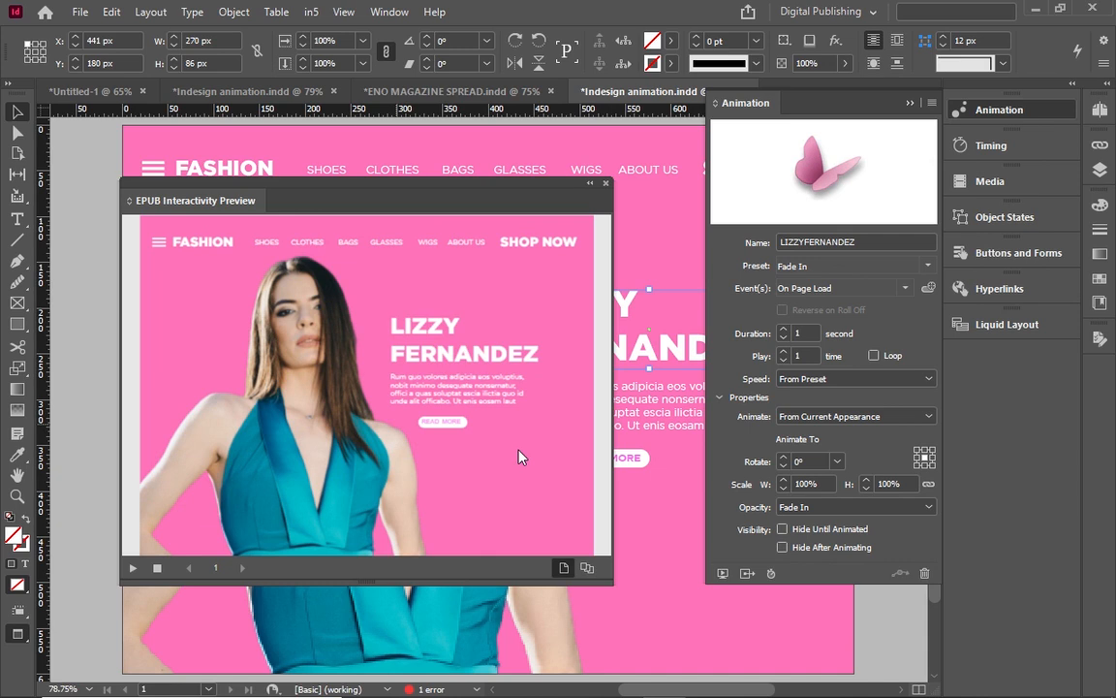
left_click(132, 566)
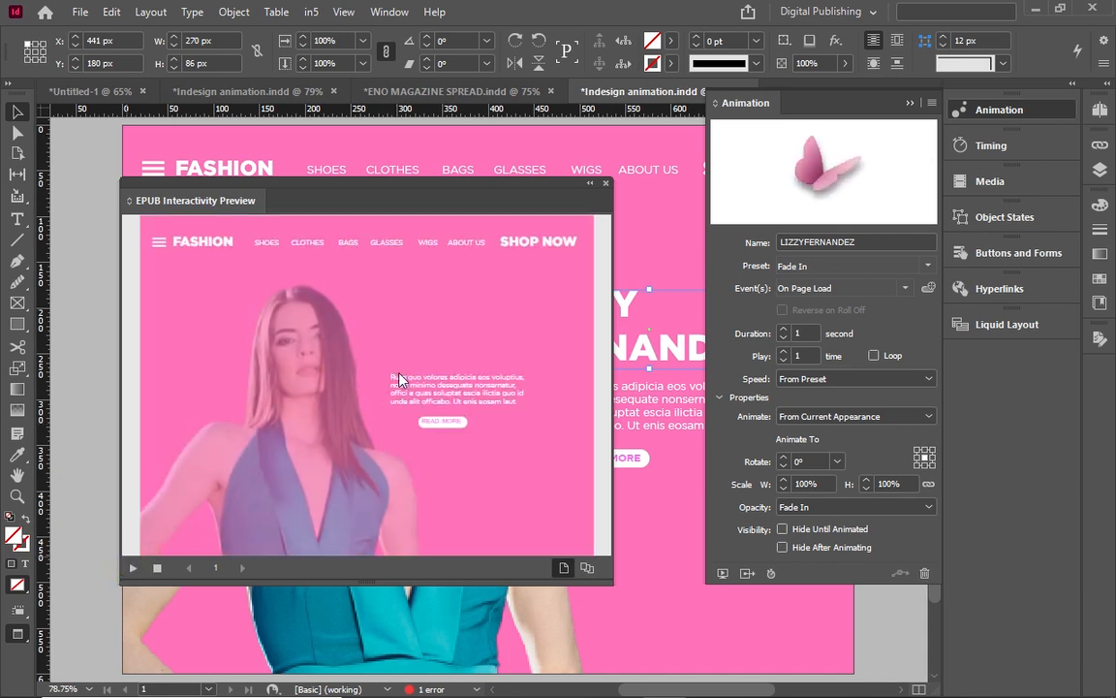
left_click(131, 566)
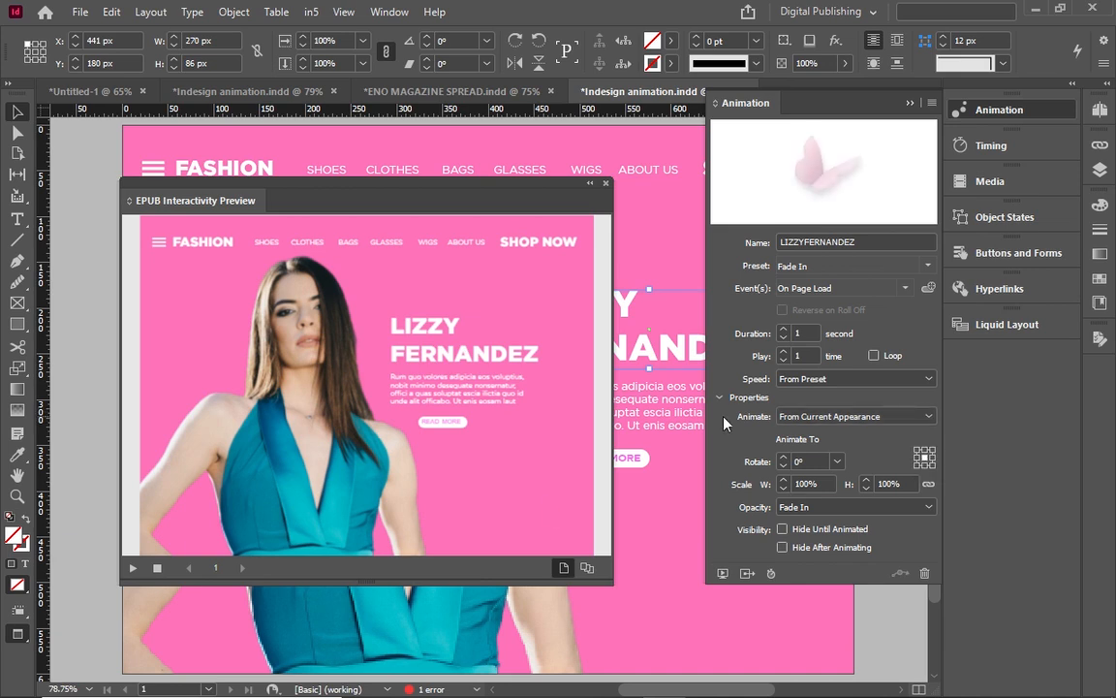
left_click(132, 572)
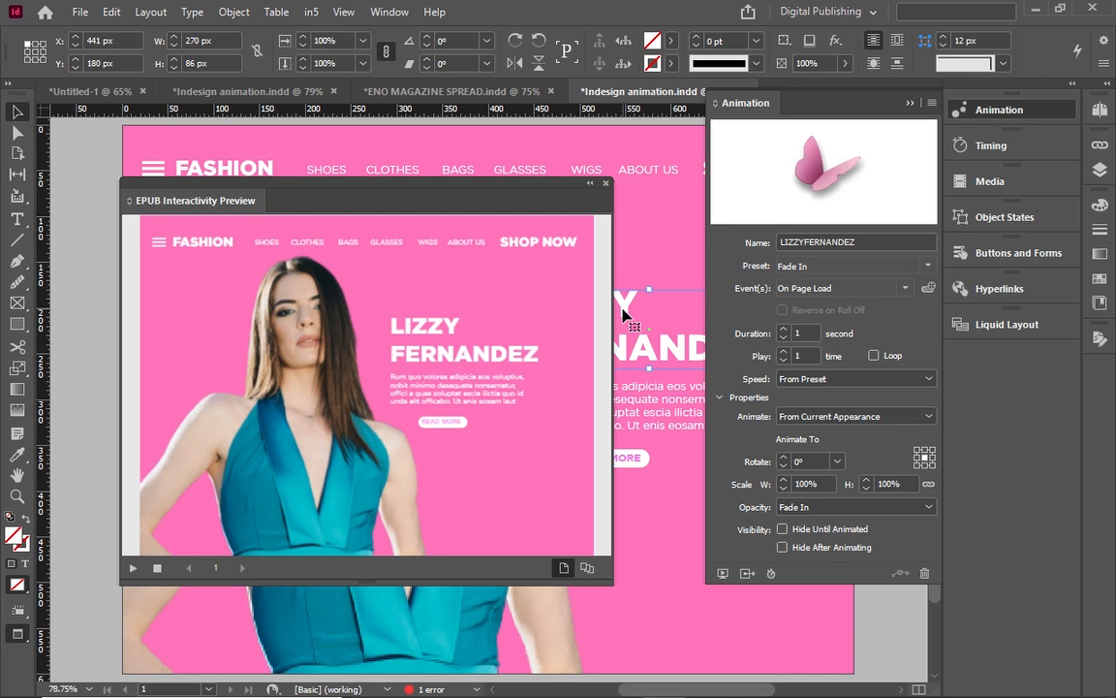
left_click_drag(610, 199, 600, 191)
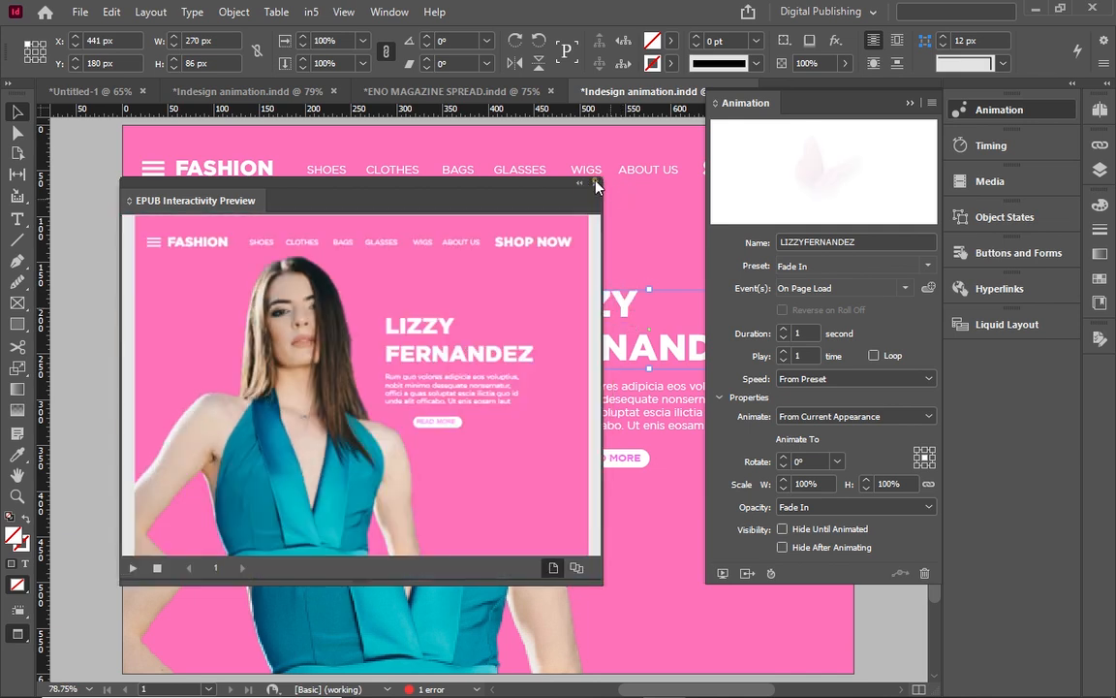
left_click(595, 184)
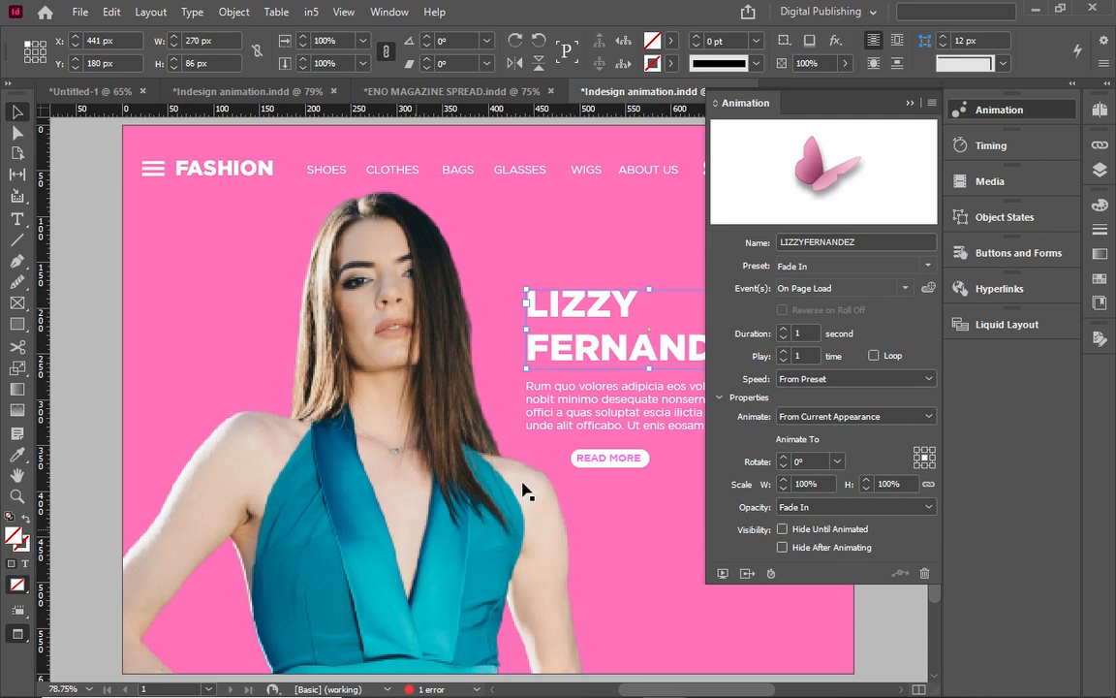
left_click(606, 463)
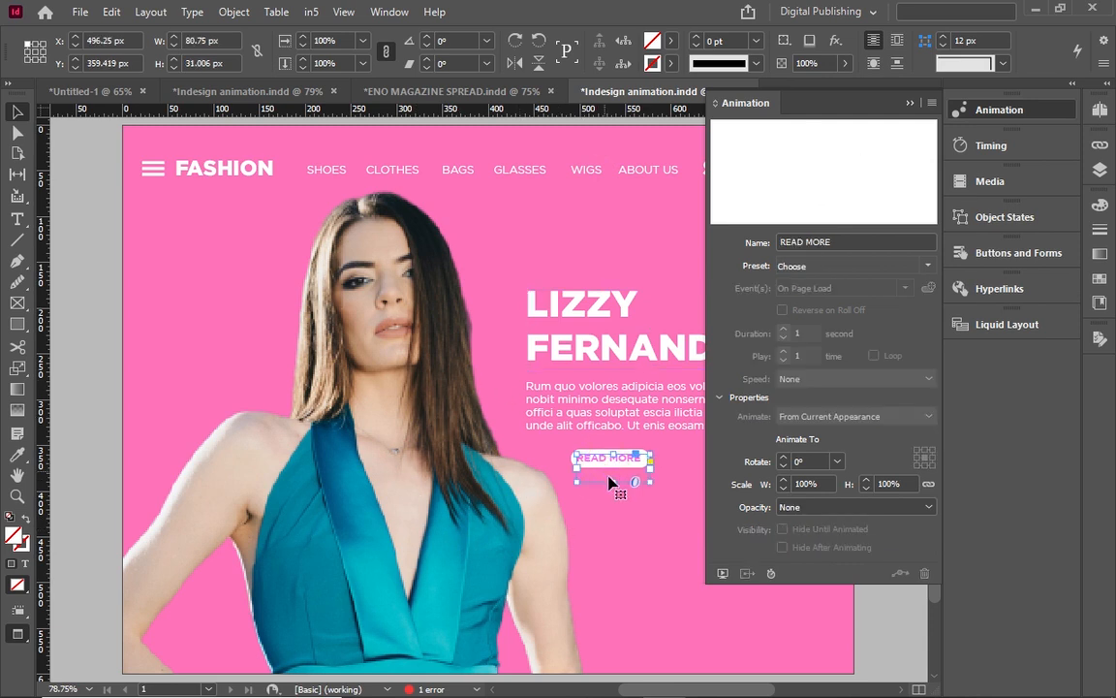
left_click(928, 267)
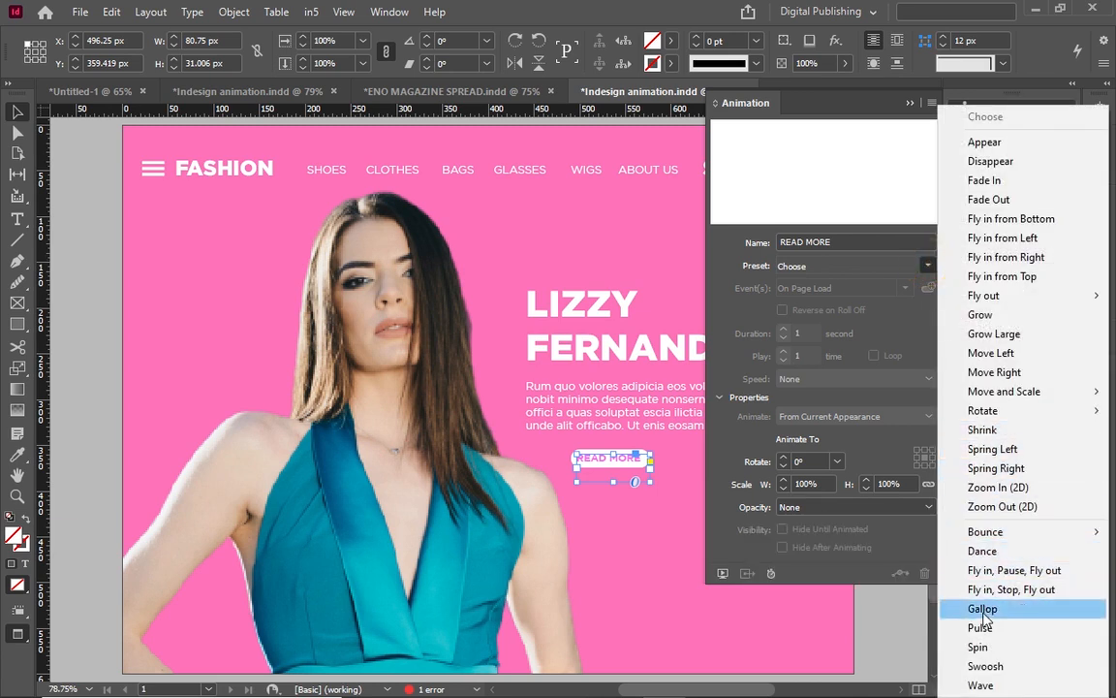
left_click(986, 666)
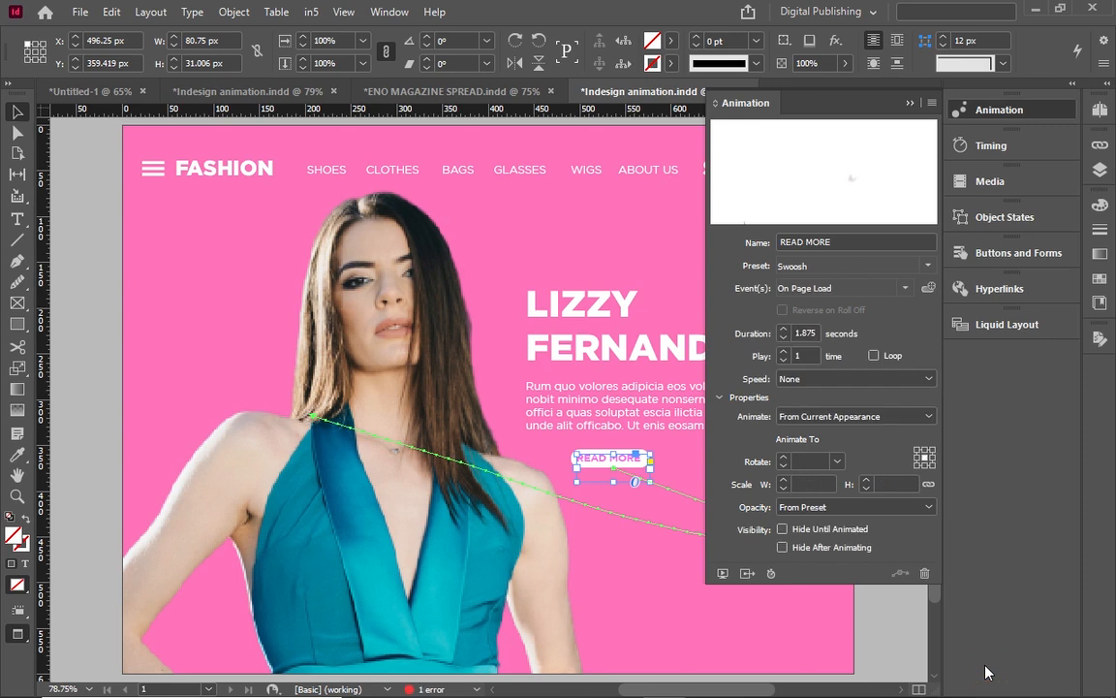
left_click(723, 573)
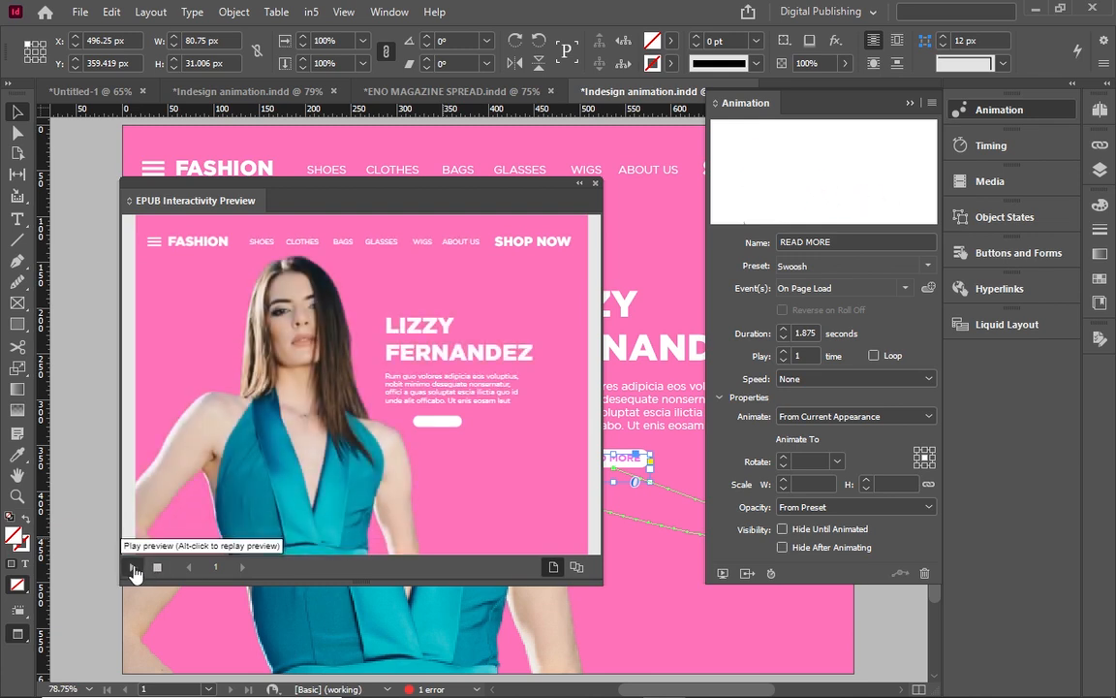
left_click(134, 568)
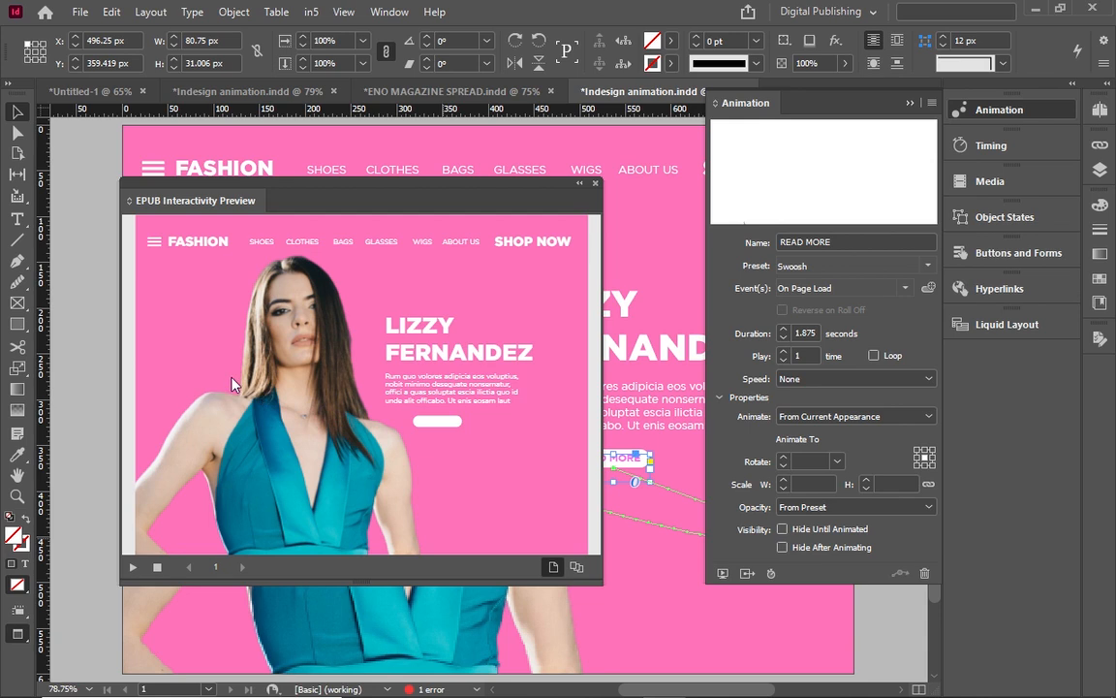
left_click(596, 183)
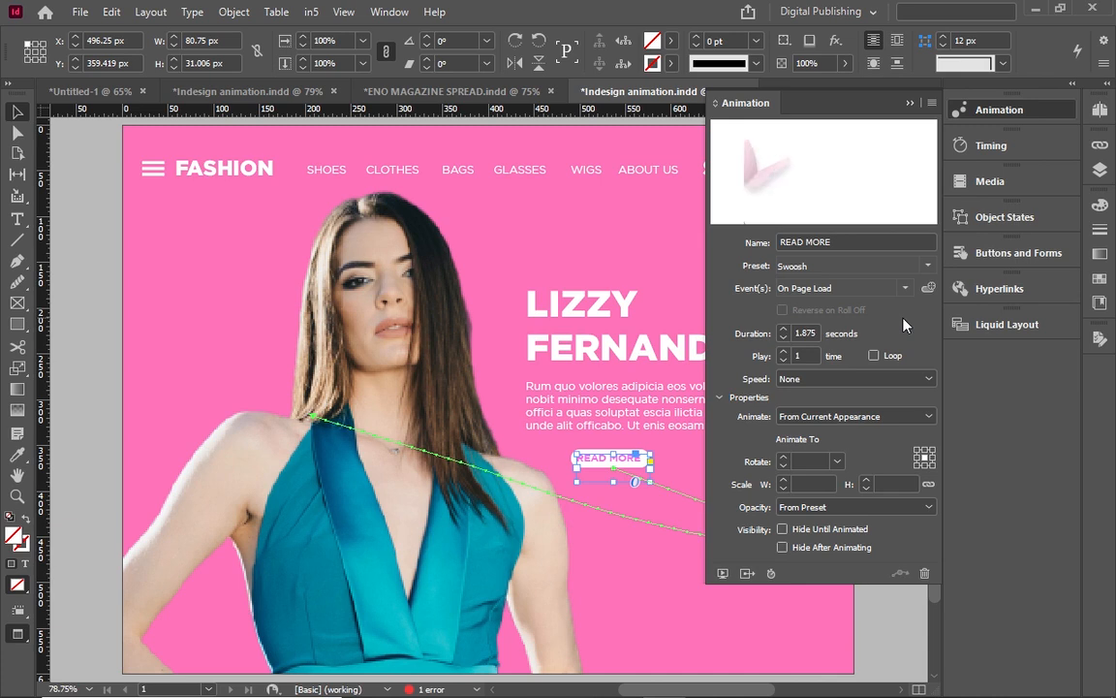
key("ctrl+z")
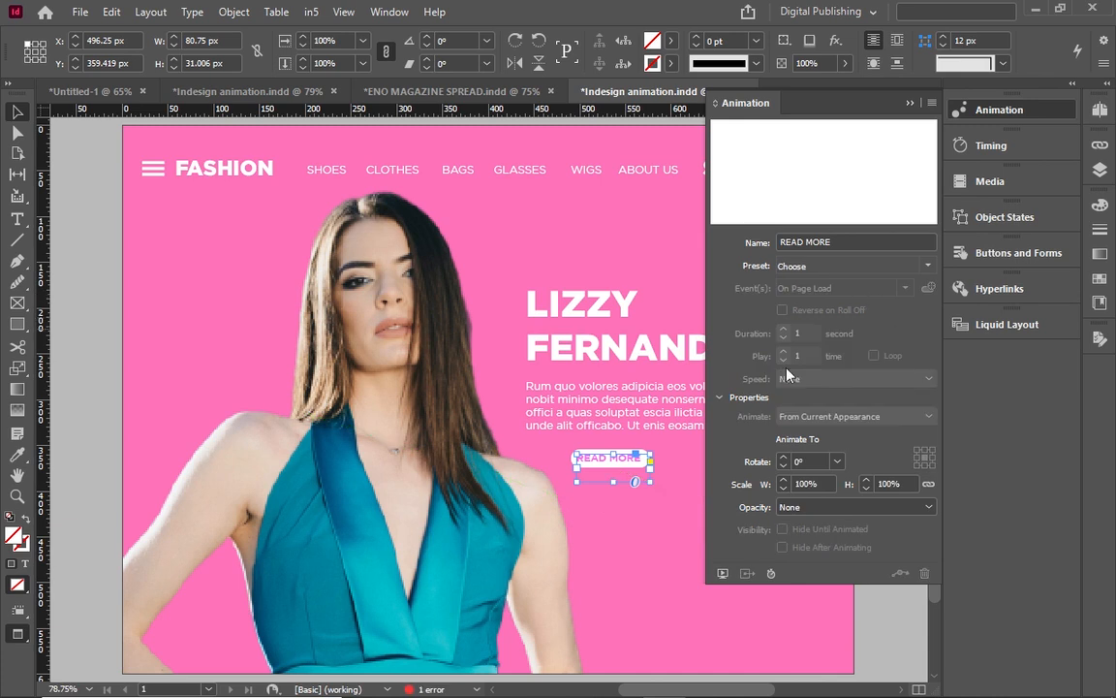
left_click(642, 547)
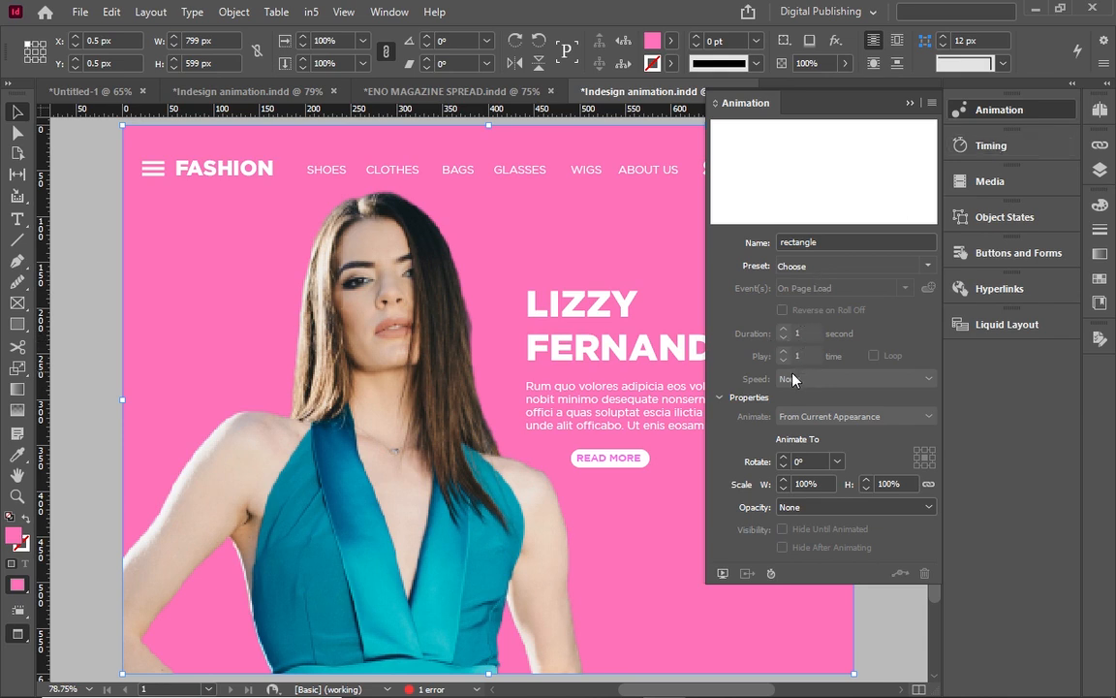
left_click(474, 432)
left_click(577, 320)
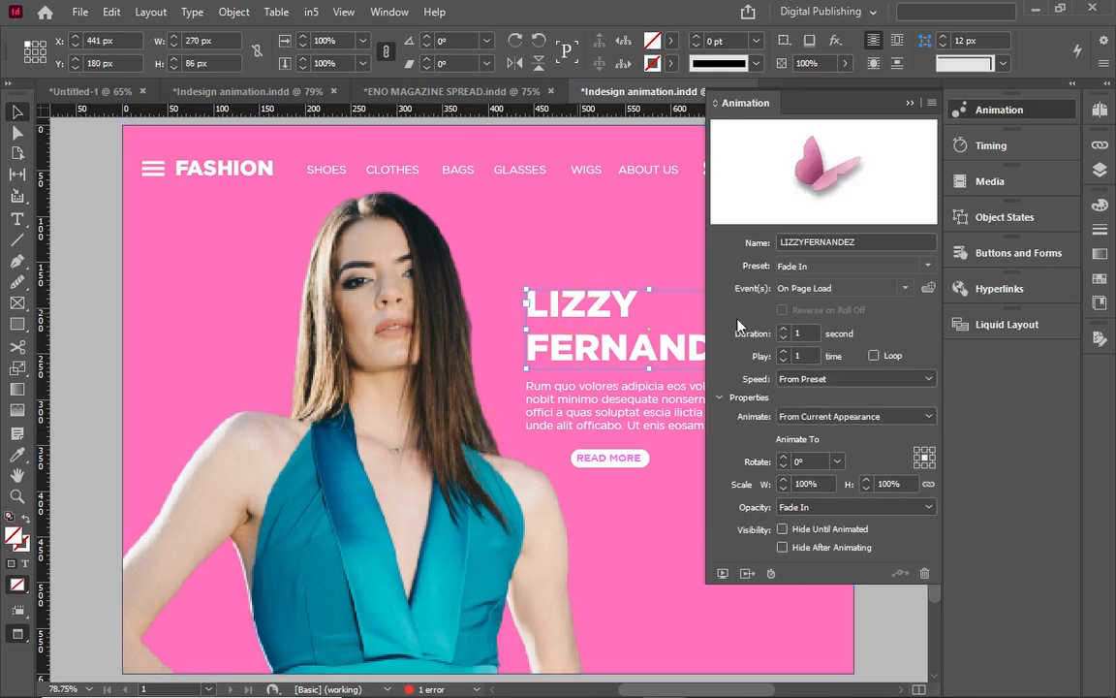
left_click(782, 330)
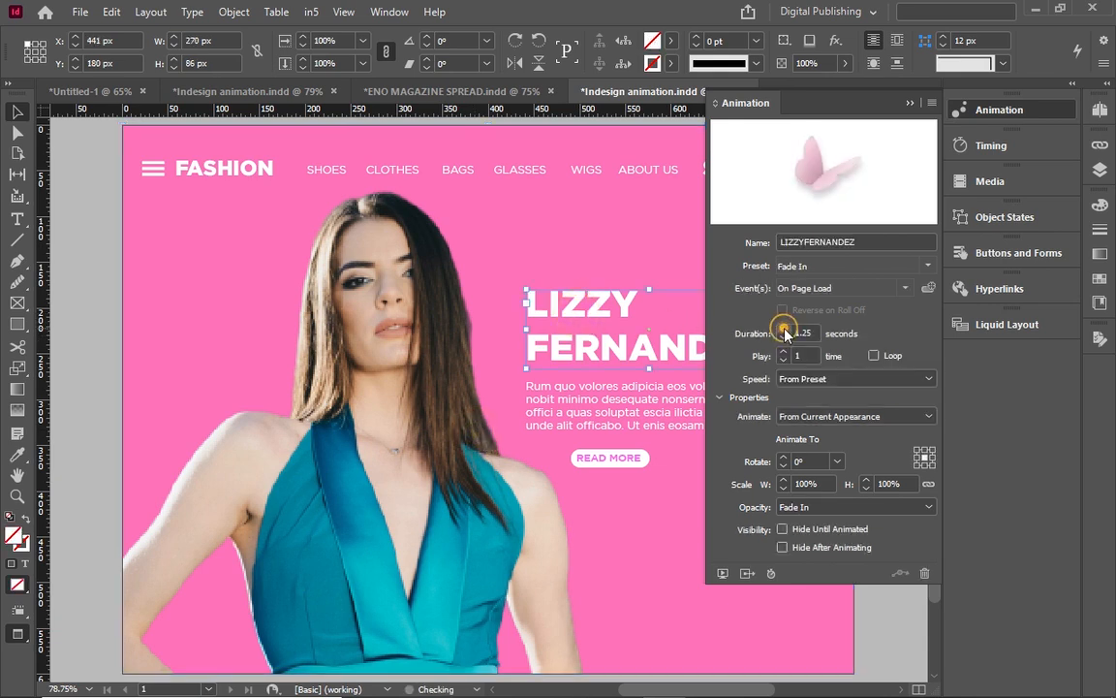
left_click(784, 338)
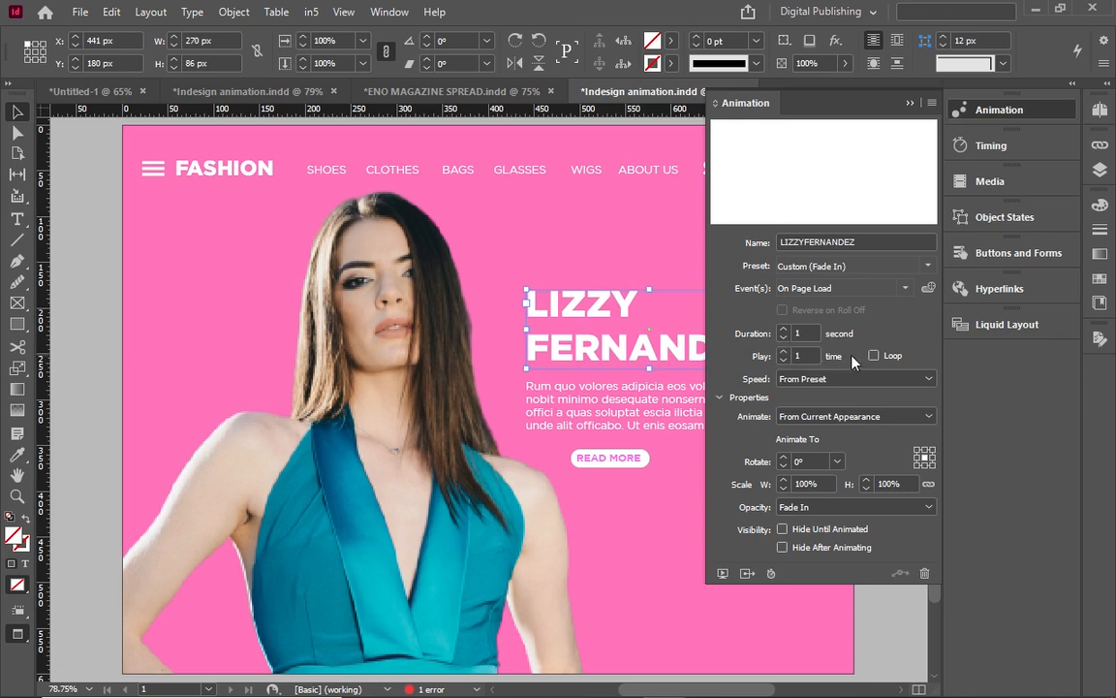
left_click(889, 417)
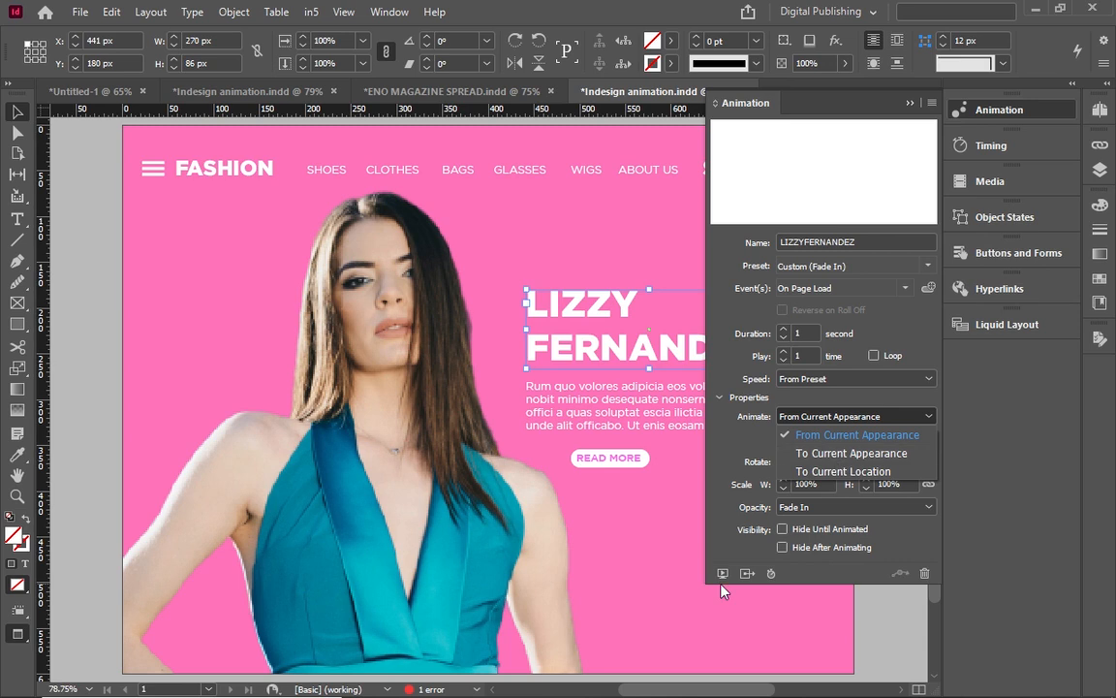
Keep animating from current appearance and play the headline fade-in in a live preview.
left_click(570, 654)
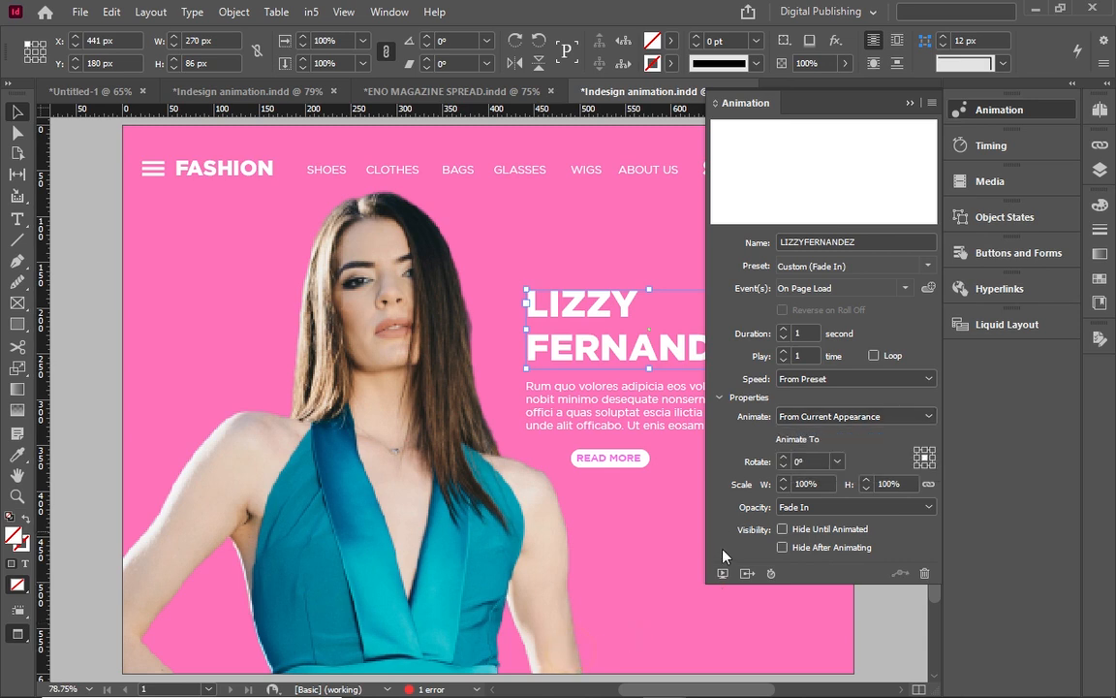
left_click(722, 574)
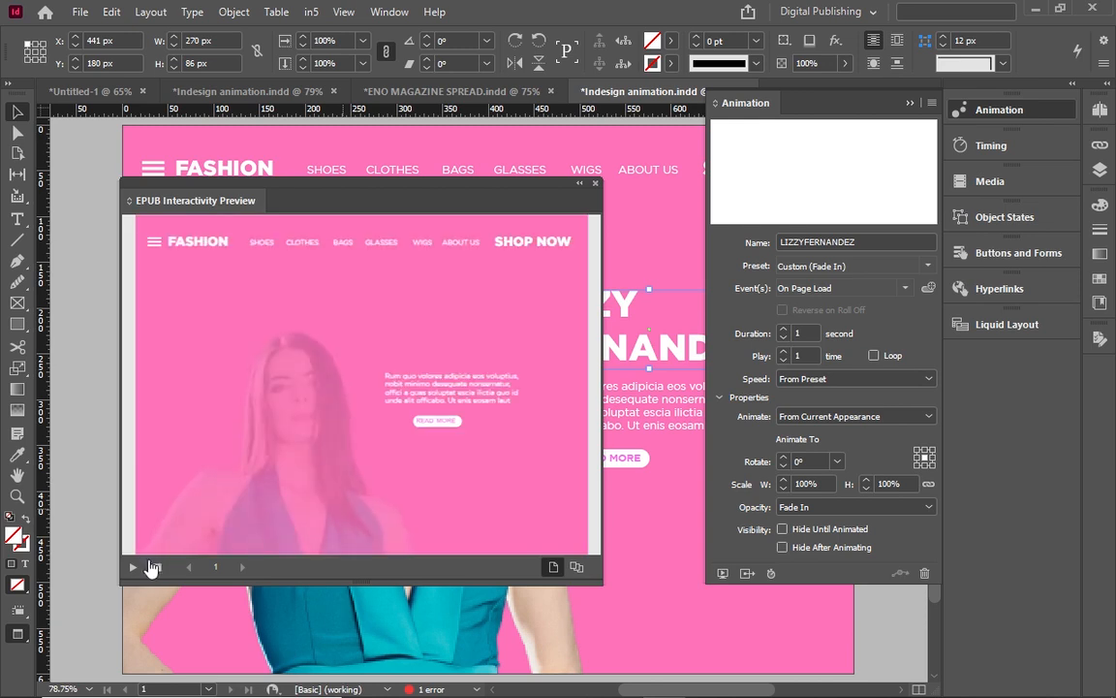
left_click(141, 567)
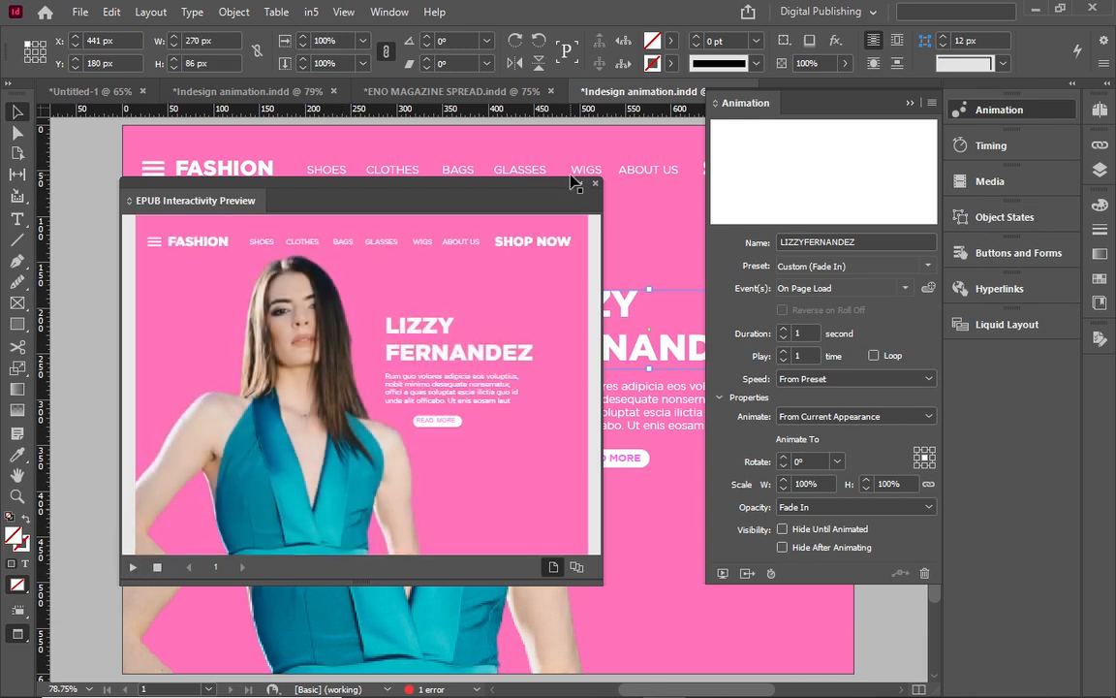
Try Hide Until Animated, replay, turn it back off, and collapse the preview.
left_click(783, 529)
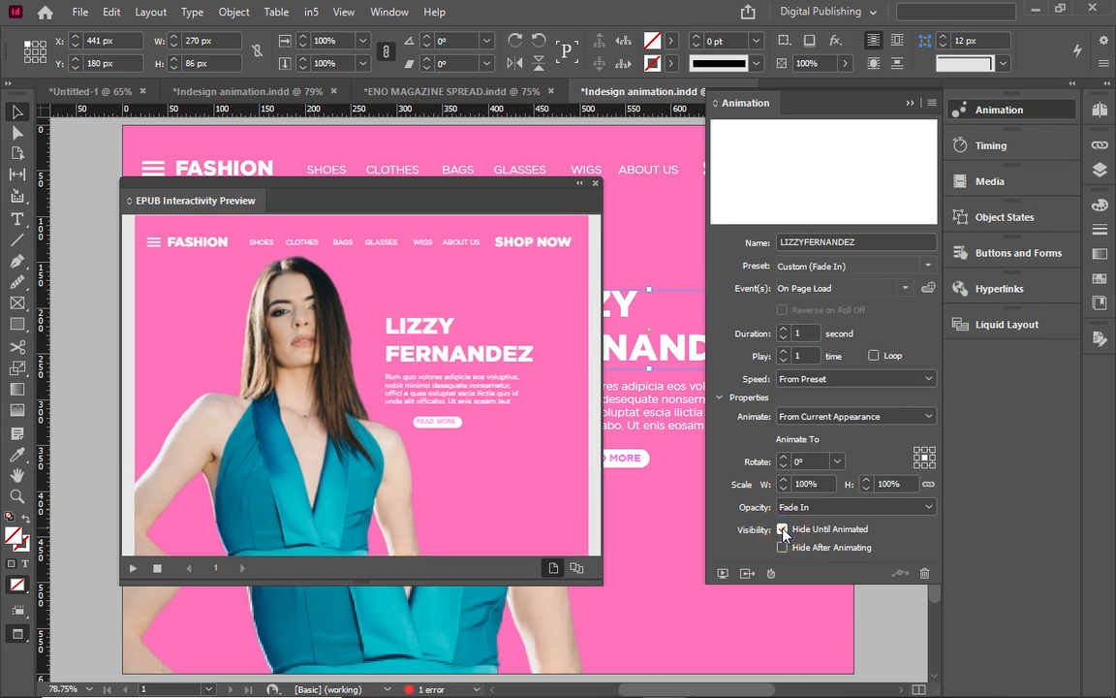
left_click(135, 567)
left_click(130, 571)
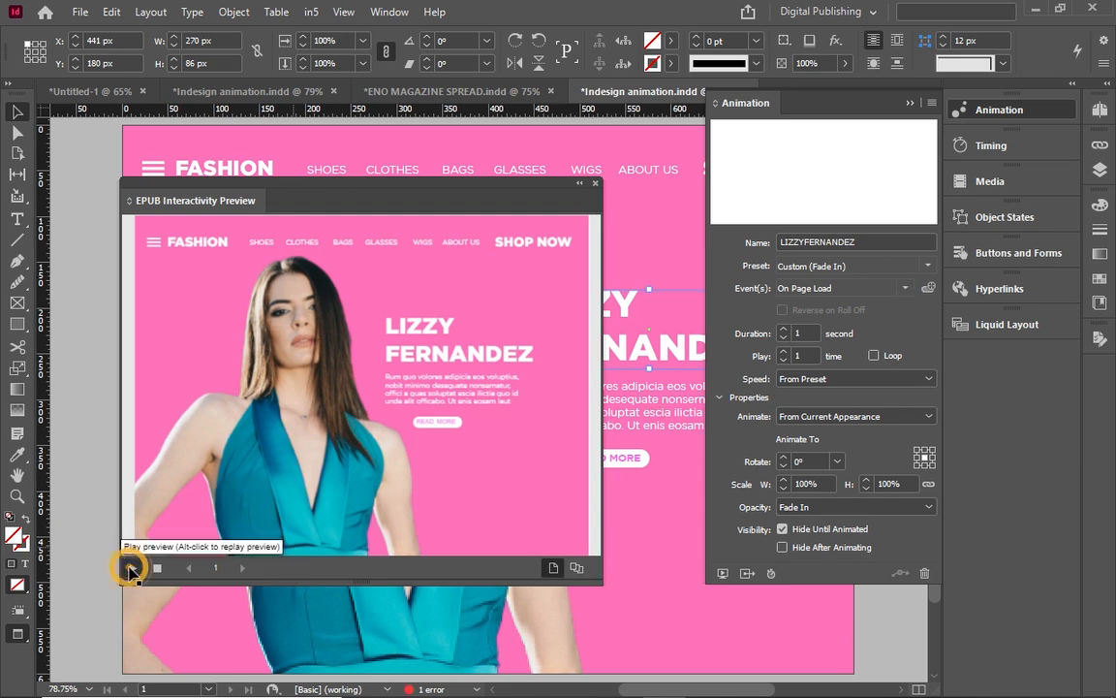
left_click(132, 572)
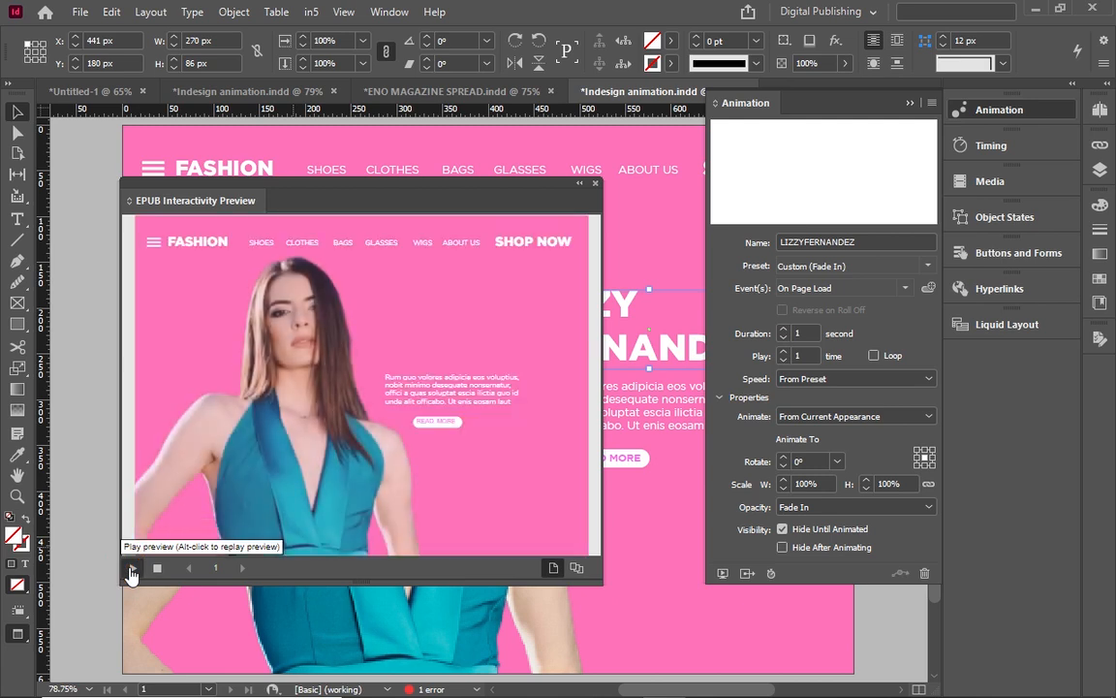
left_click(782, 529)
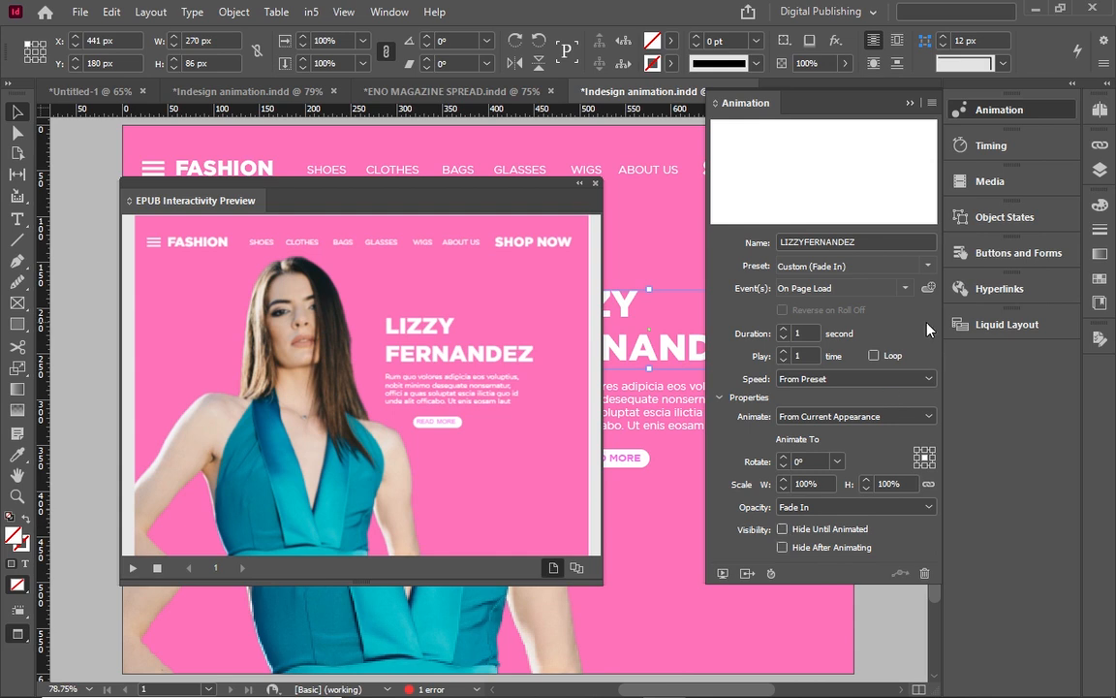
left_click(580, 184)
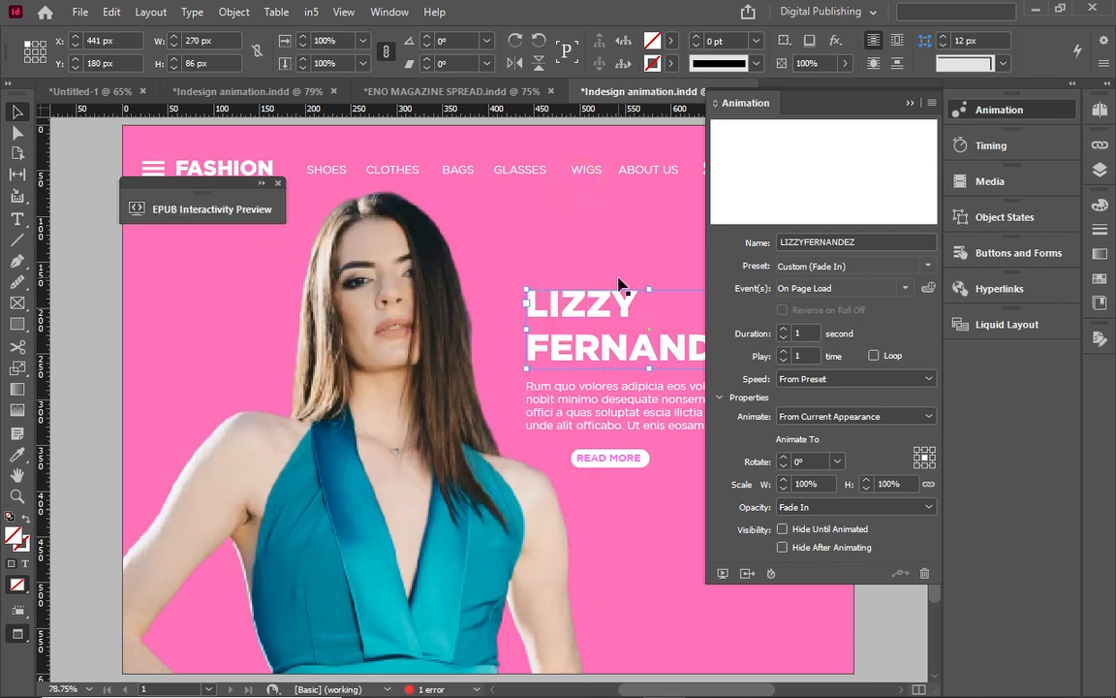
left_click(910, 103)
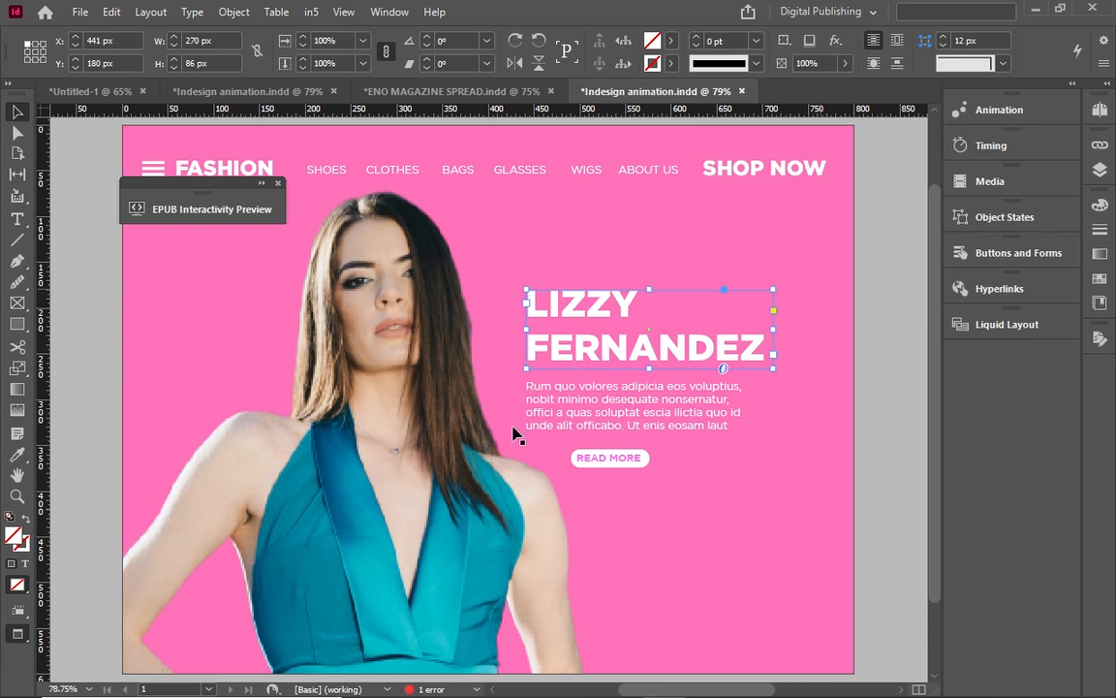
left_click(994, 145)
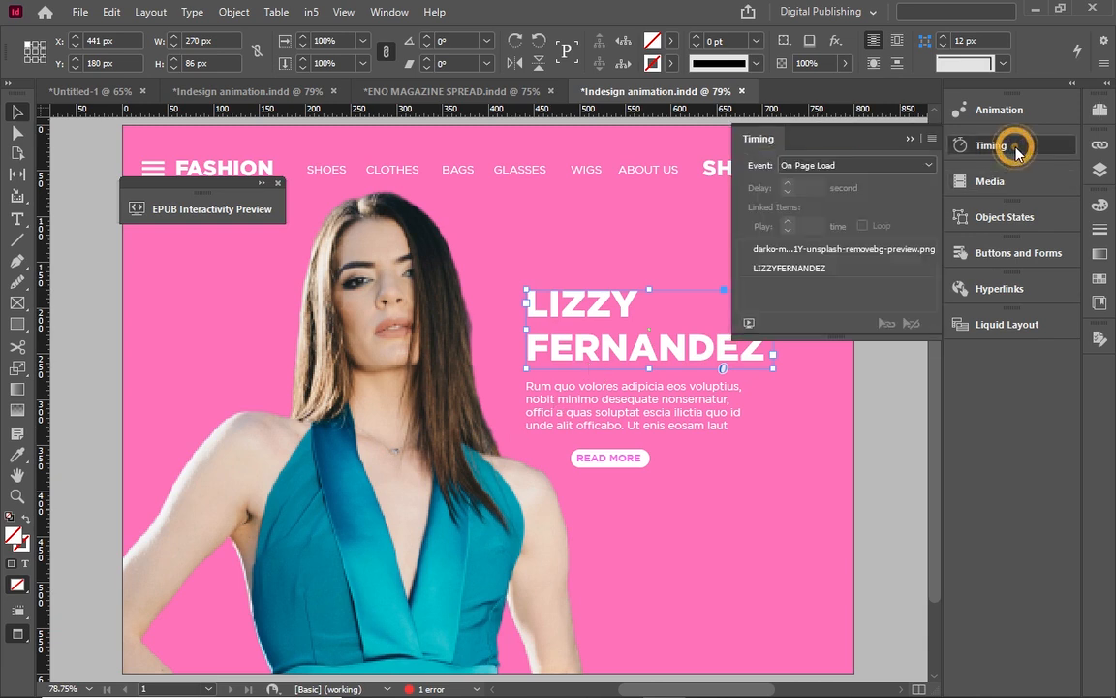
left_click(783, 269)
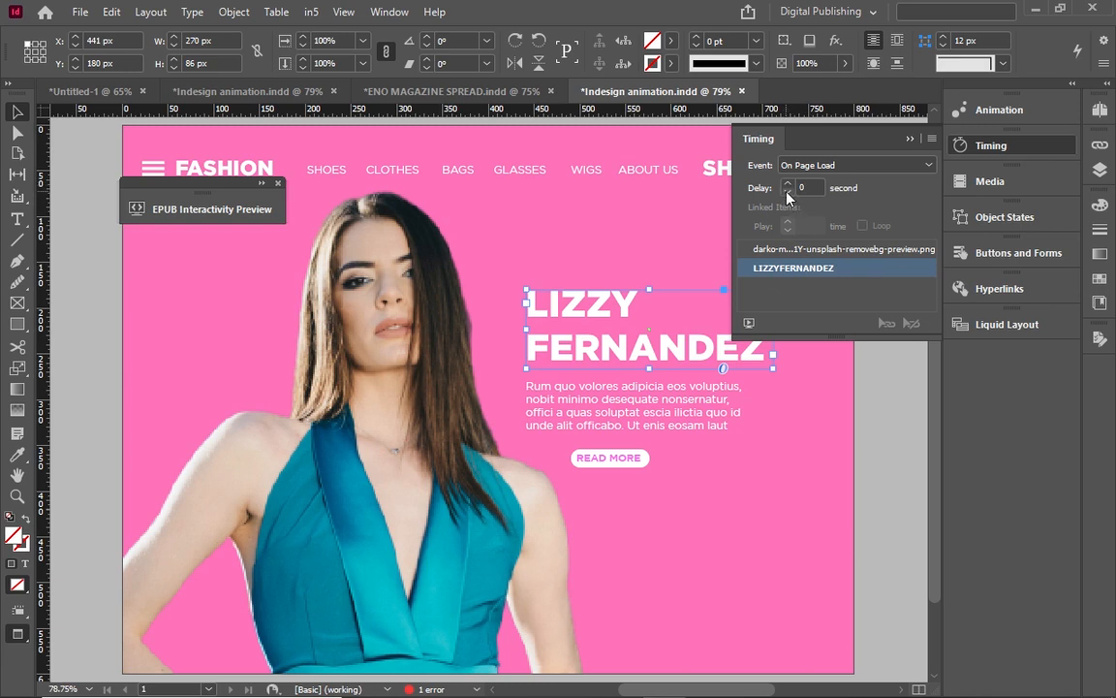
left_click(789, 192)
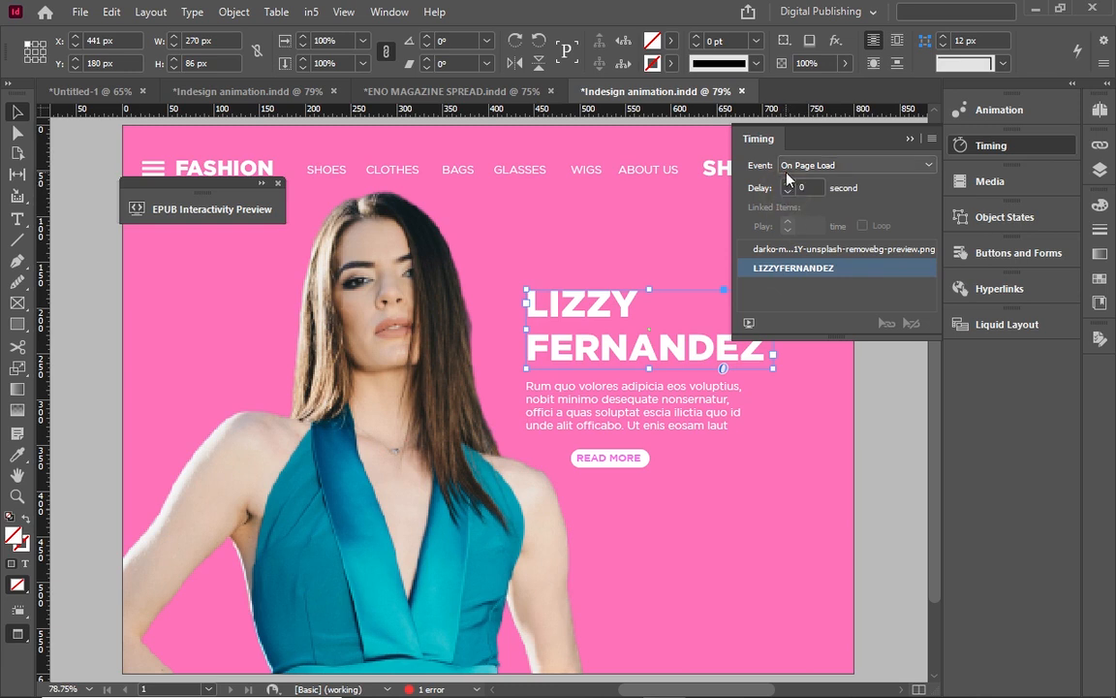
left_click(785, 249)
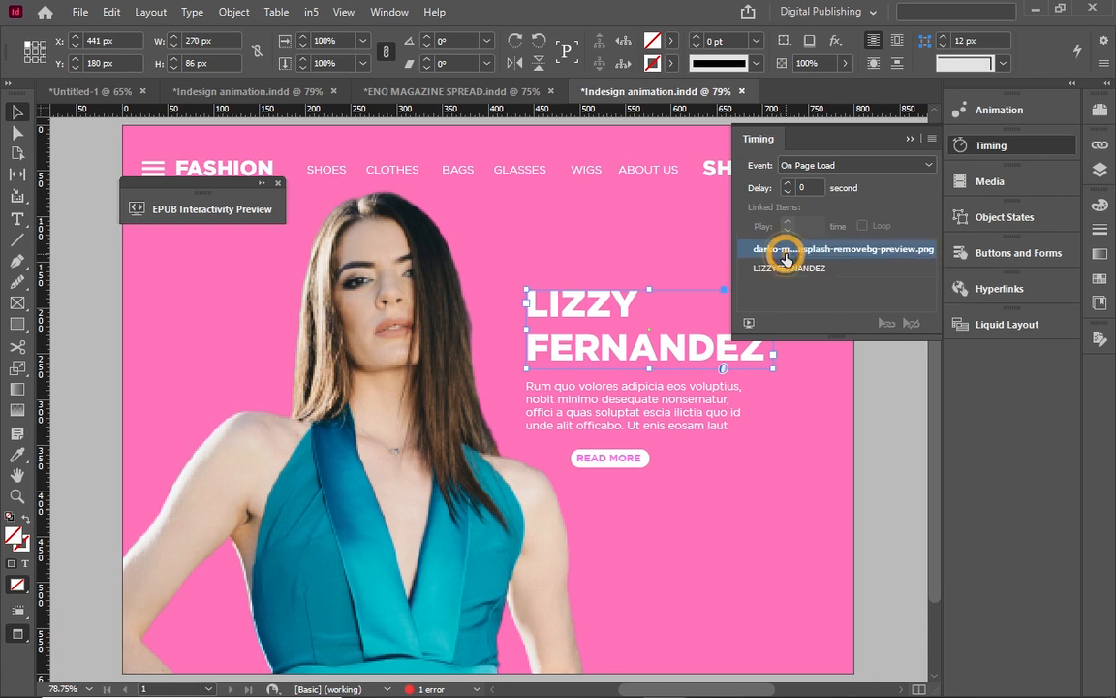
left_click(786, 268)
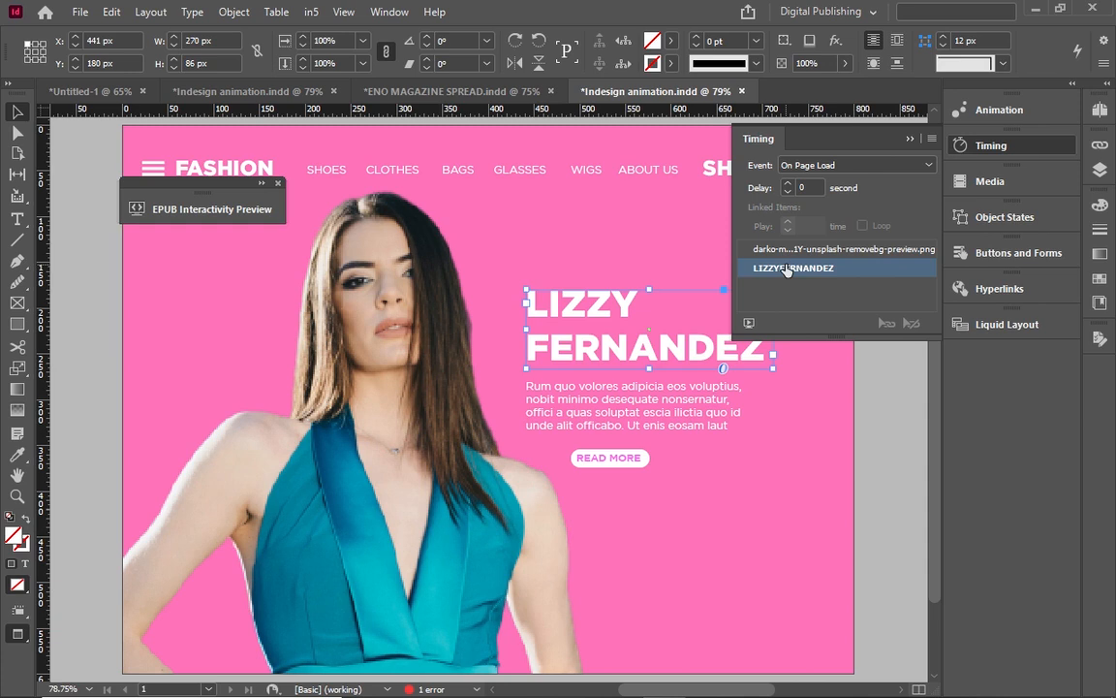
left_click(789, 252, "shift")
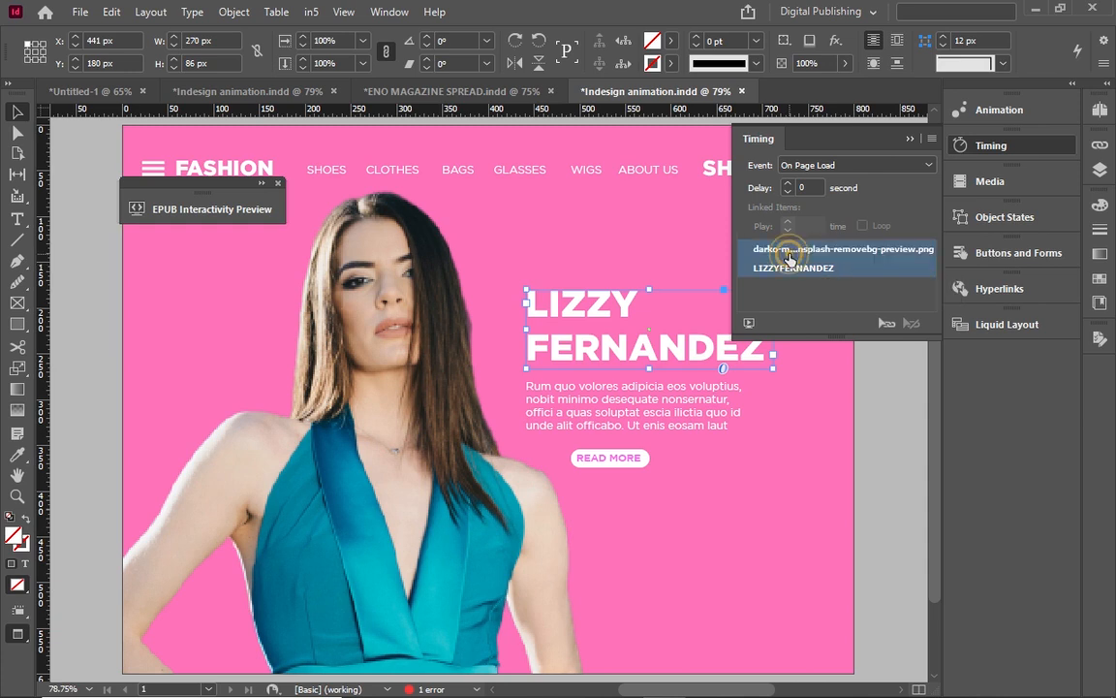
left_click(886, 326)
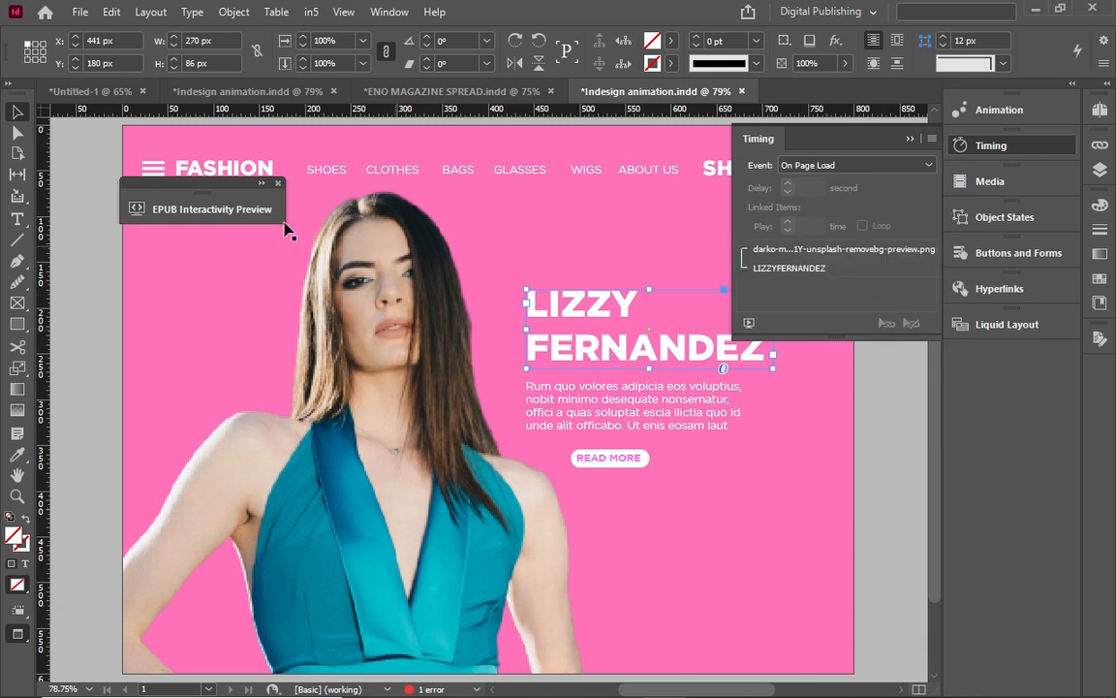
Reopen the interactivity preview and replay the linked image and heading animation.
left_click(260, 186)
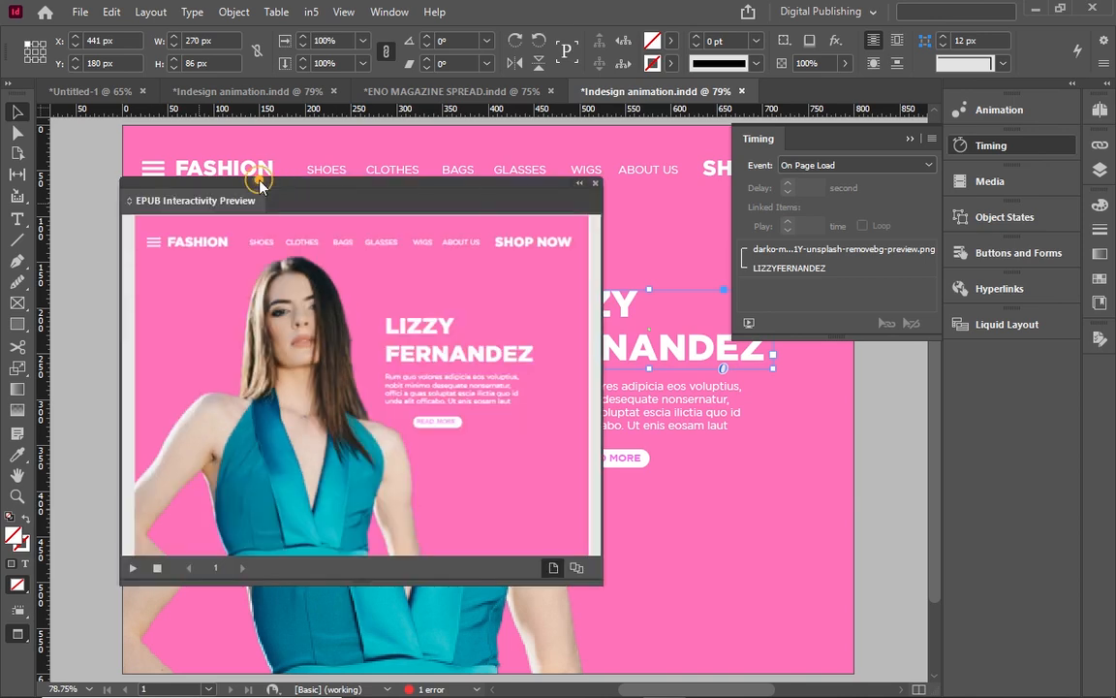
left_click(134, 569)
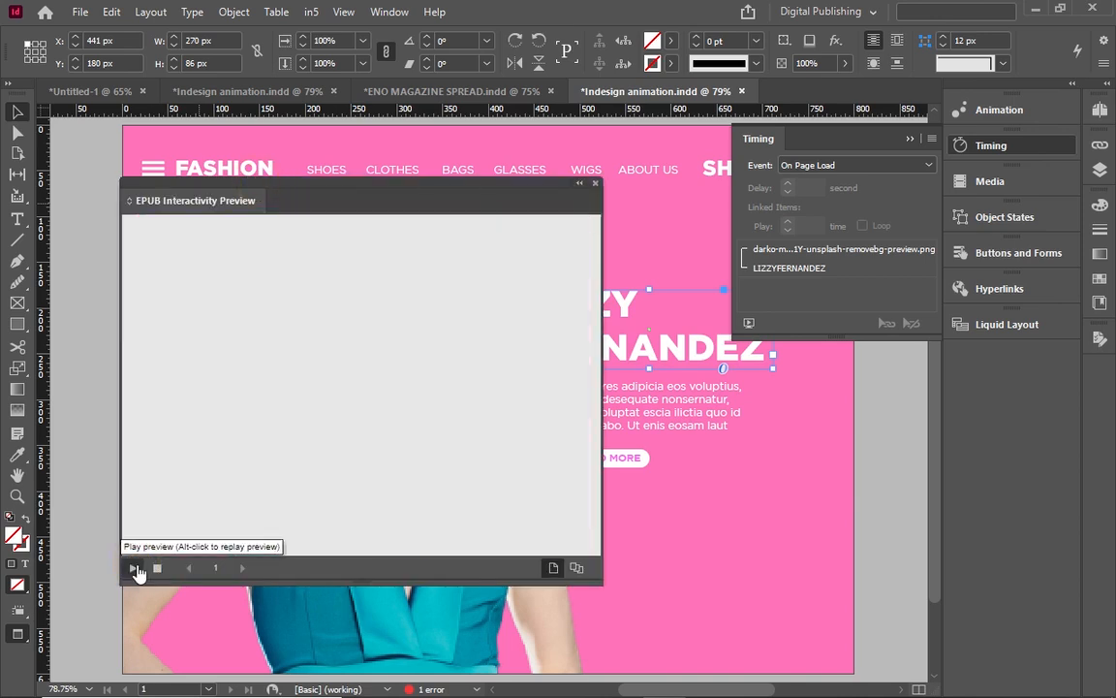
left_click(135, 569)
left_click(134, 569)
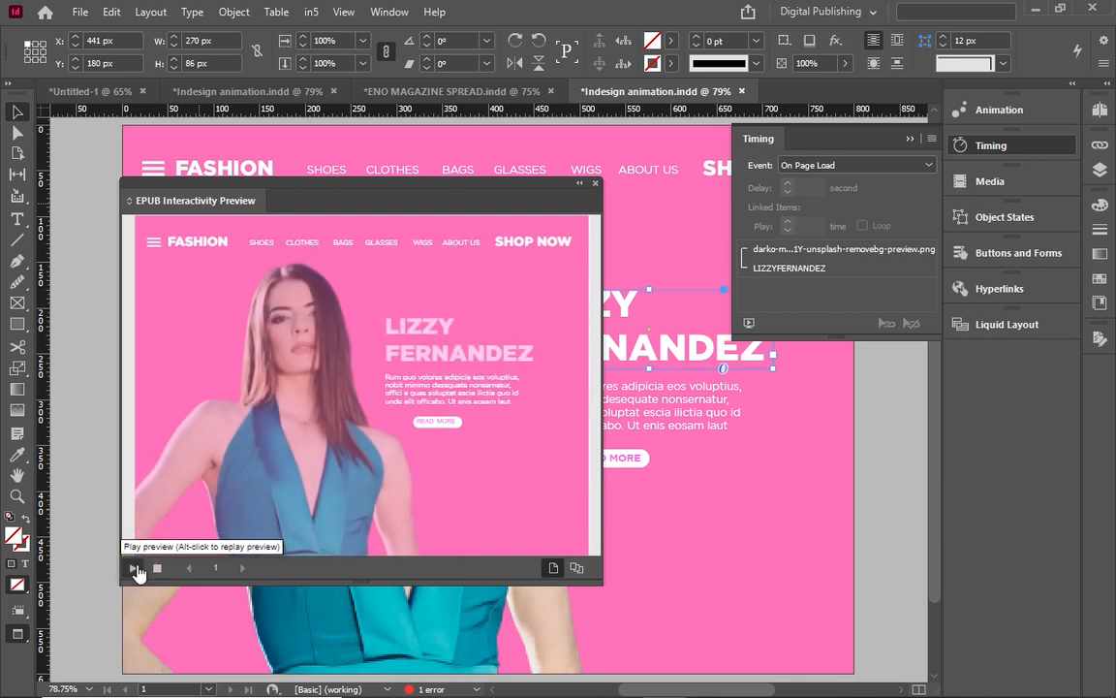
left_click(135, 569)
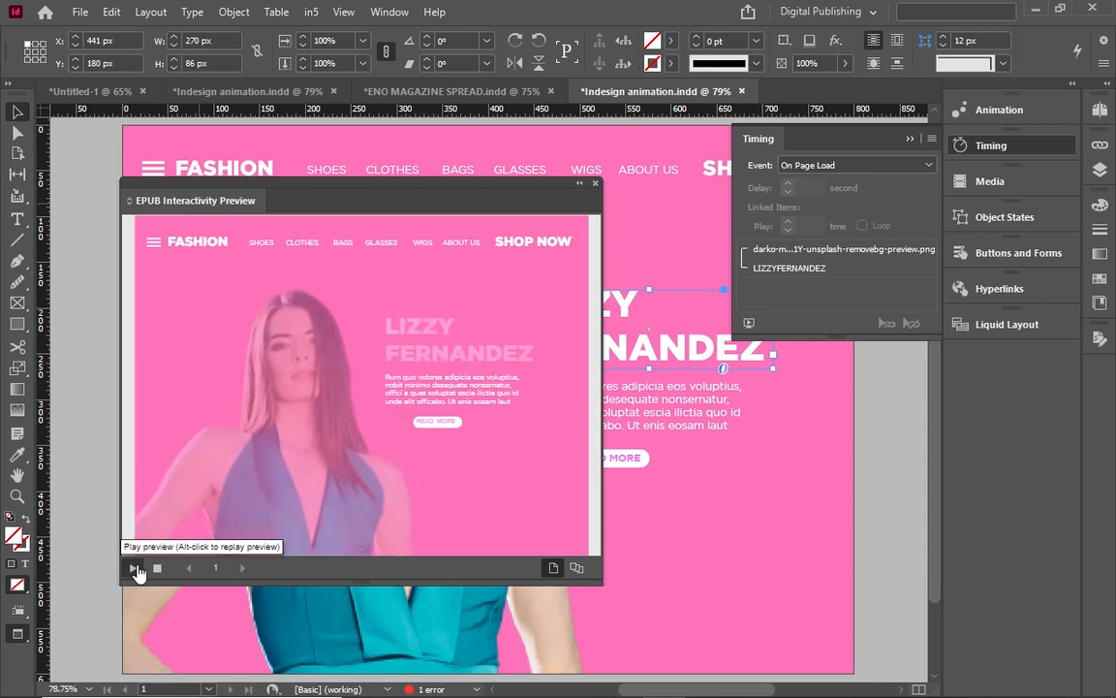
left_click(784, 270)
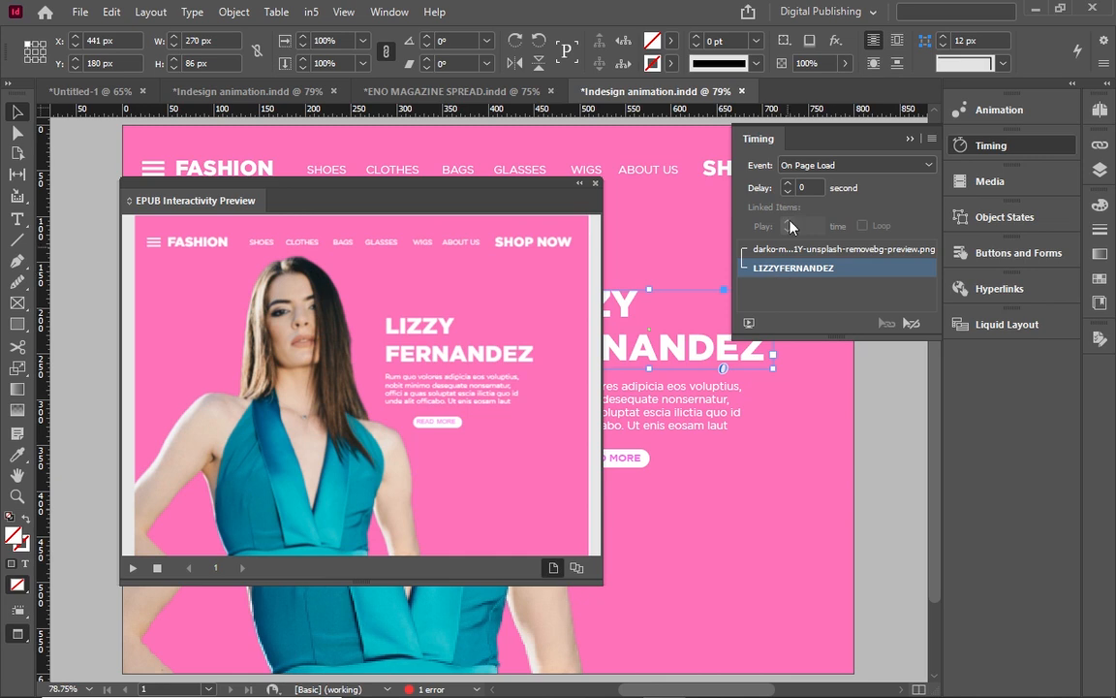
left_click(788, 183)
left_click(788, 183)
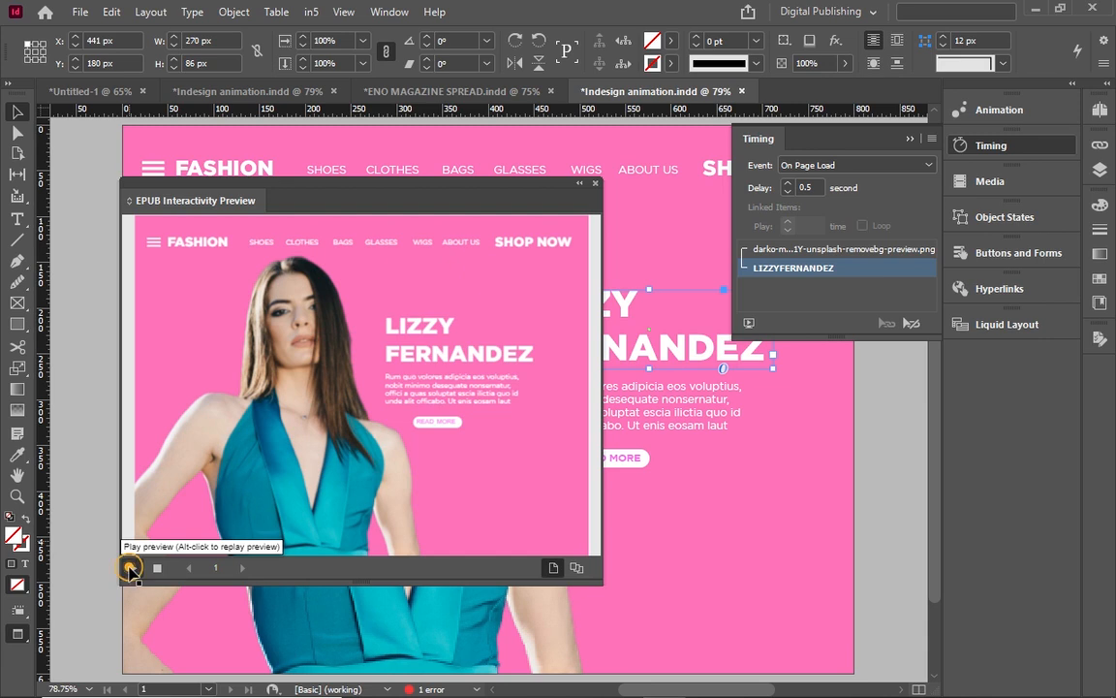
left_click(131, 571)
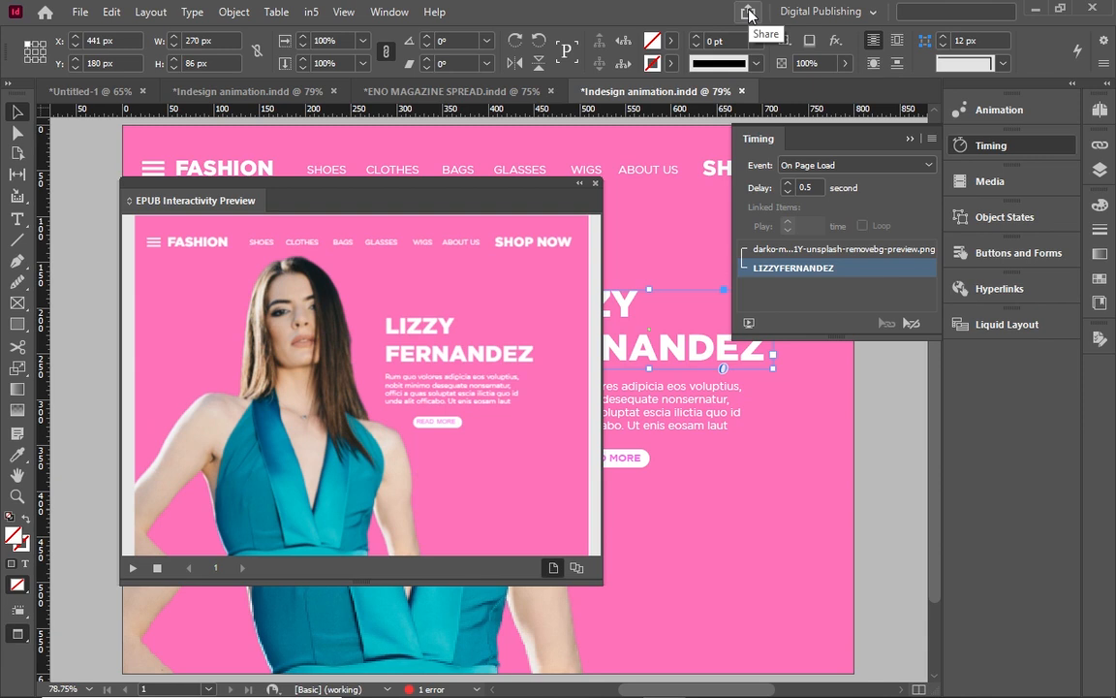
Save the document and export it to HTML5 with in5 as Continuous Scroll (Vertical) output.
left_click(80, 12)
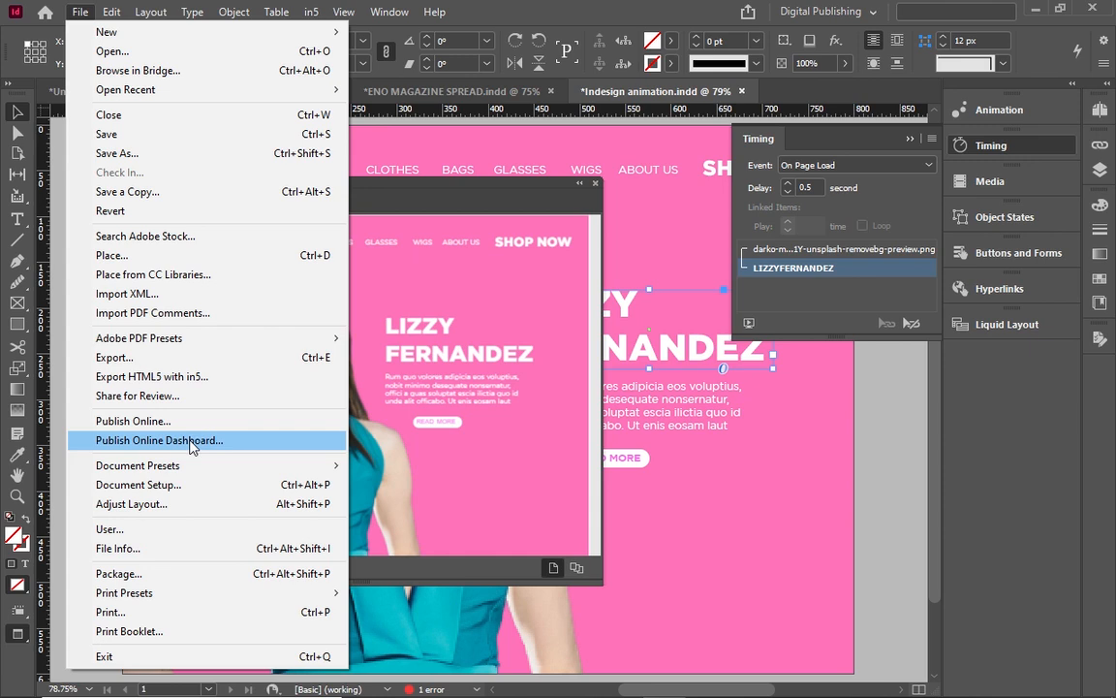
left_click(206, 382)
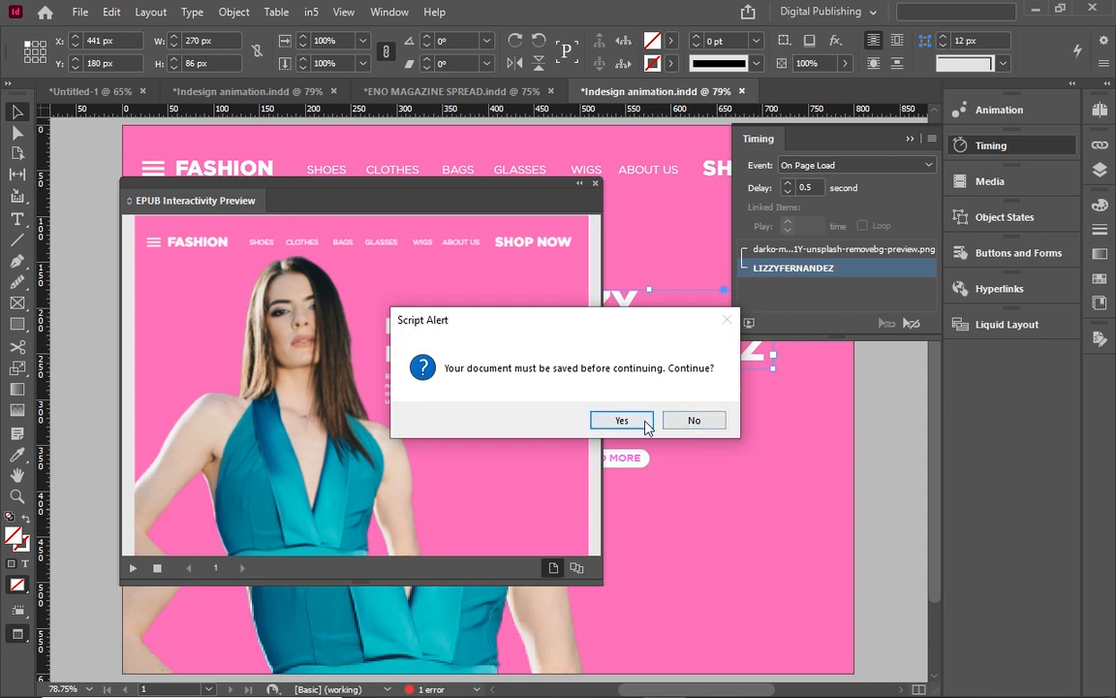
left_click(644, 421)
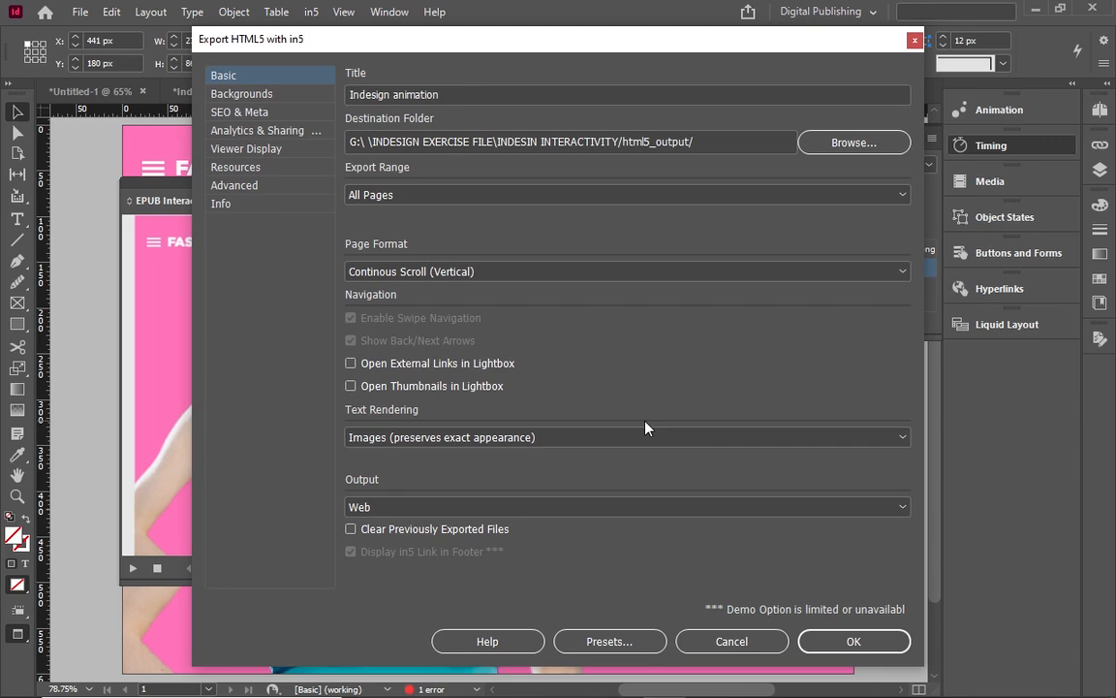
left_click(849, 641)
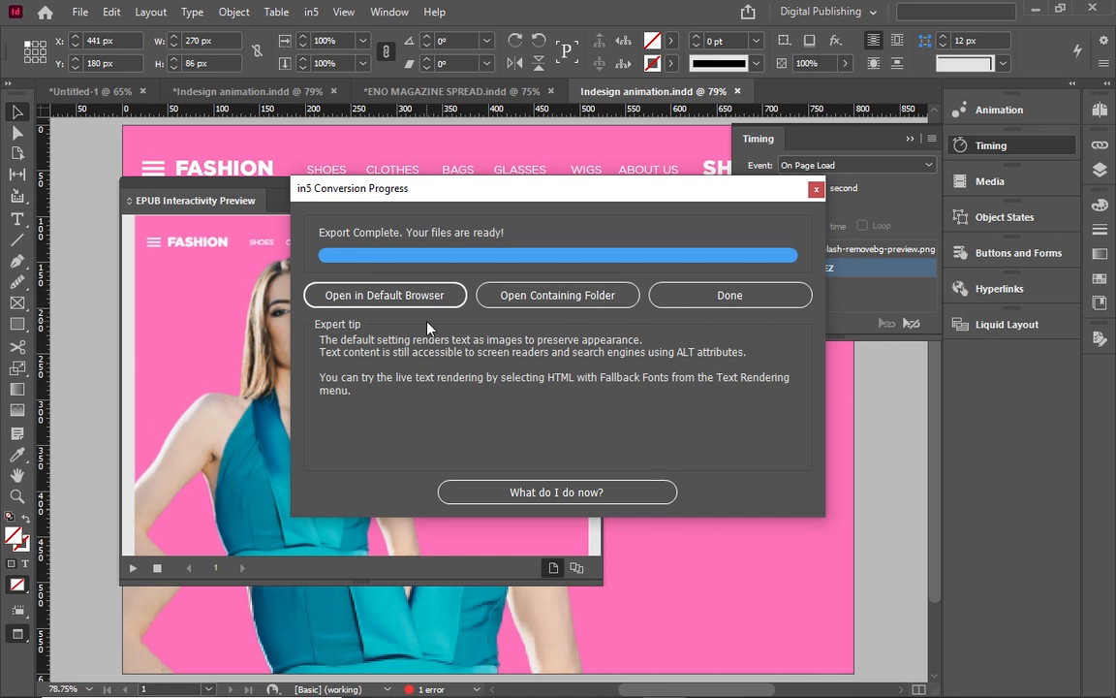
View the exported Indesign animation page in the browser, then close the in5 progress dialog.
left_click(377, 294)
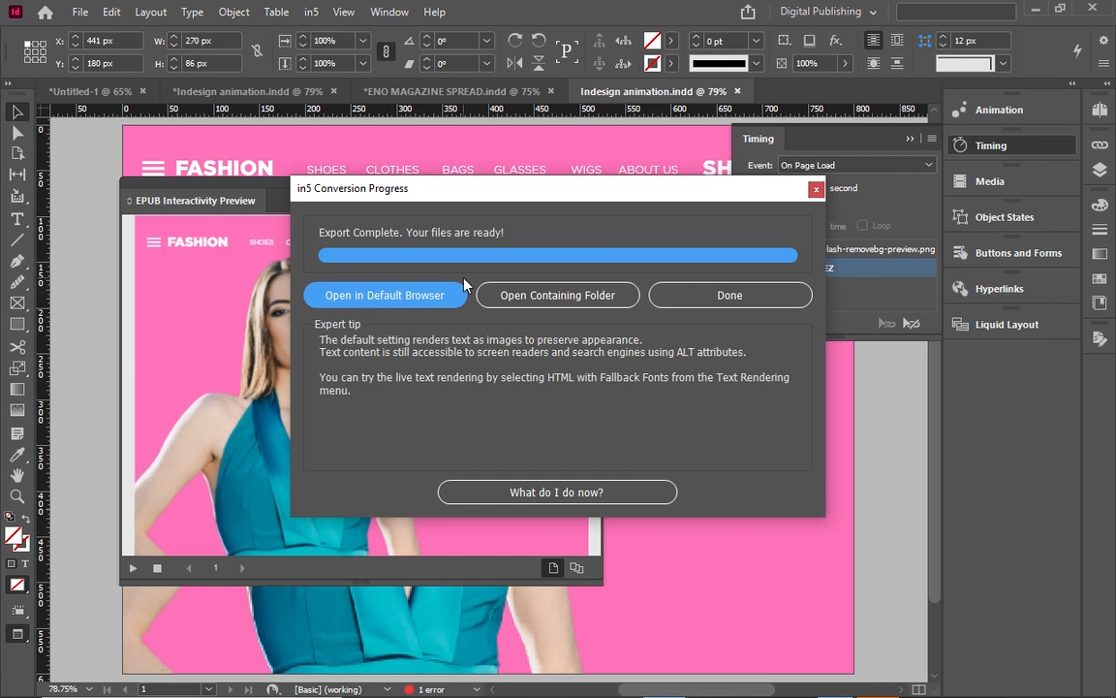
left_click(364, 300)
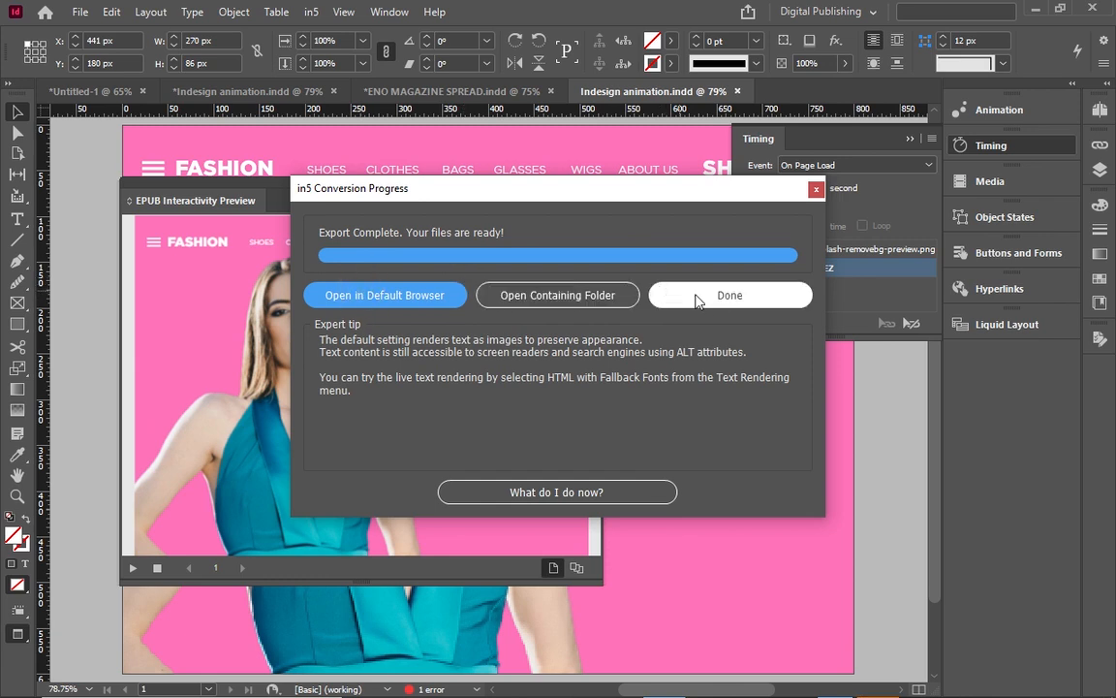
left_click(729, 296)
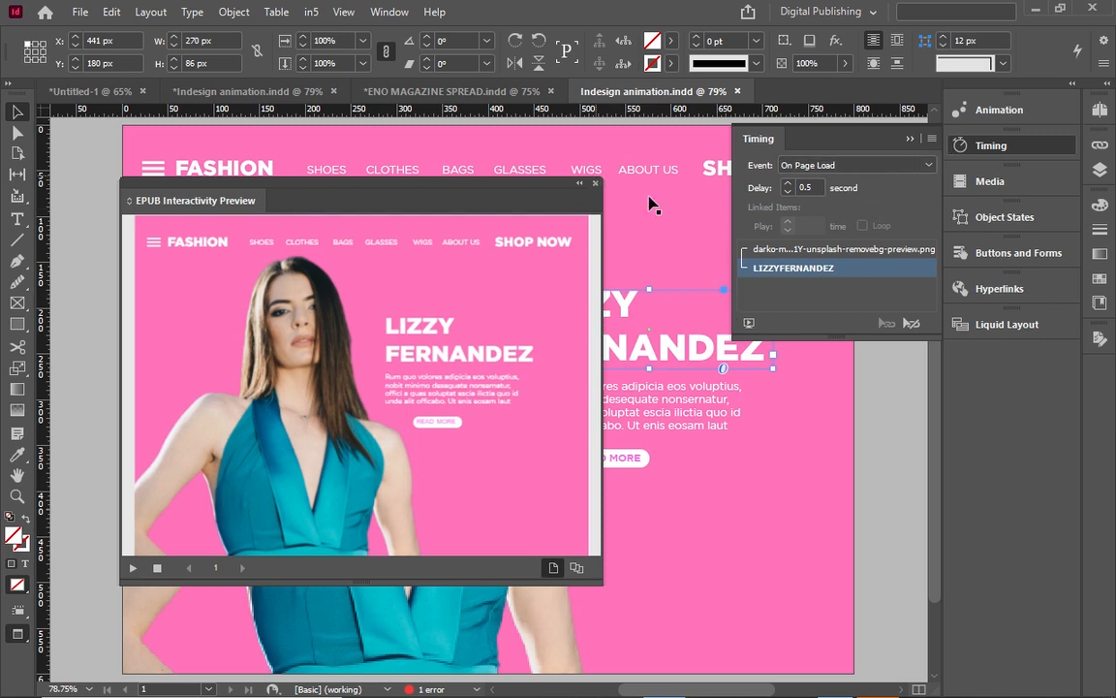
Collapse the interactivity preview and bring up the Animation panel for the model image.
left_click(578, 185)
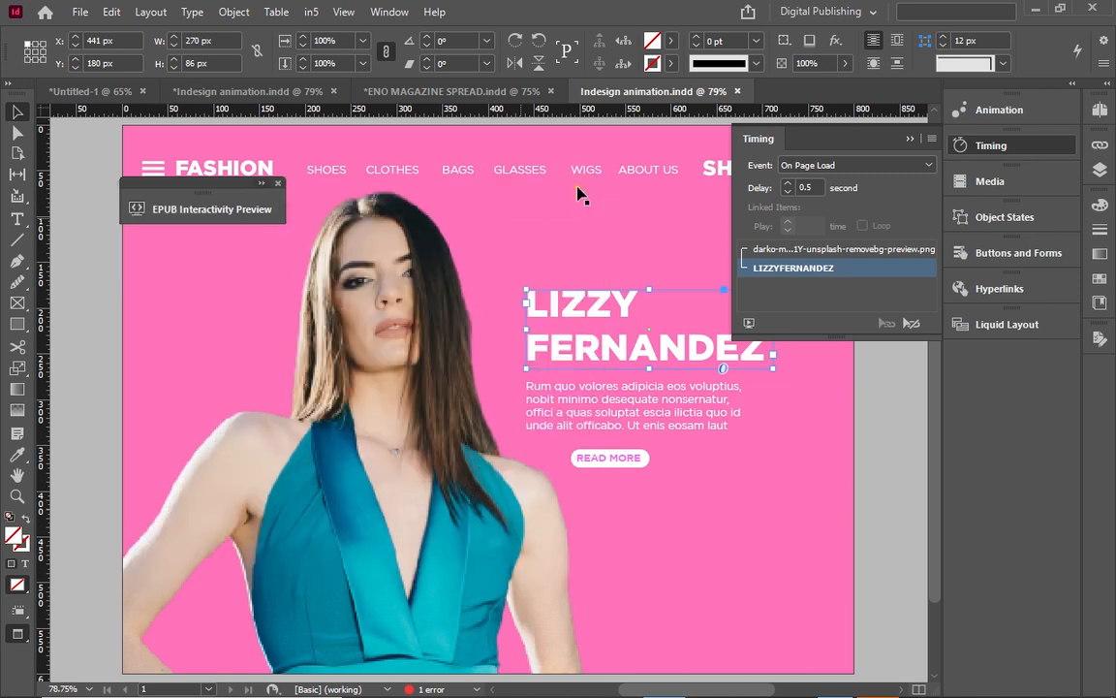
left_click(350, 337)
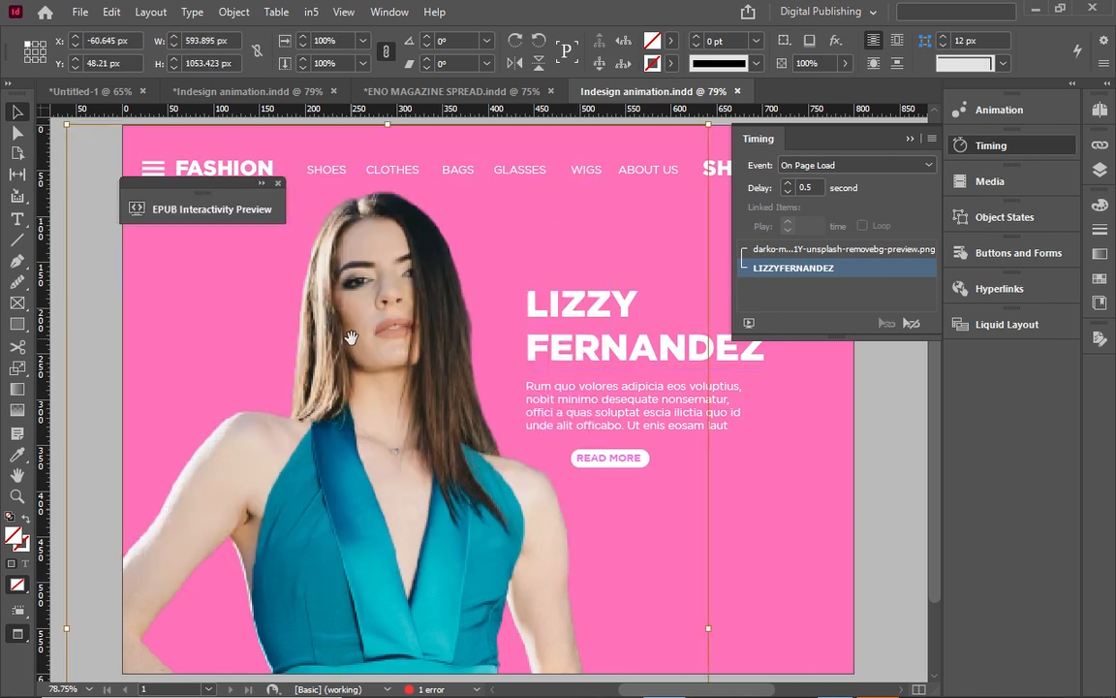
left_click(350, 337)
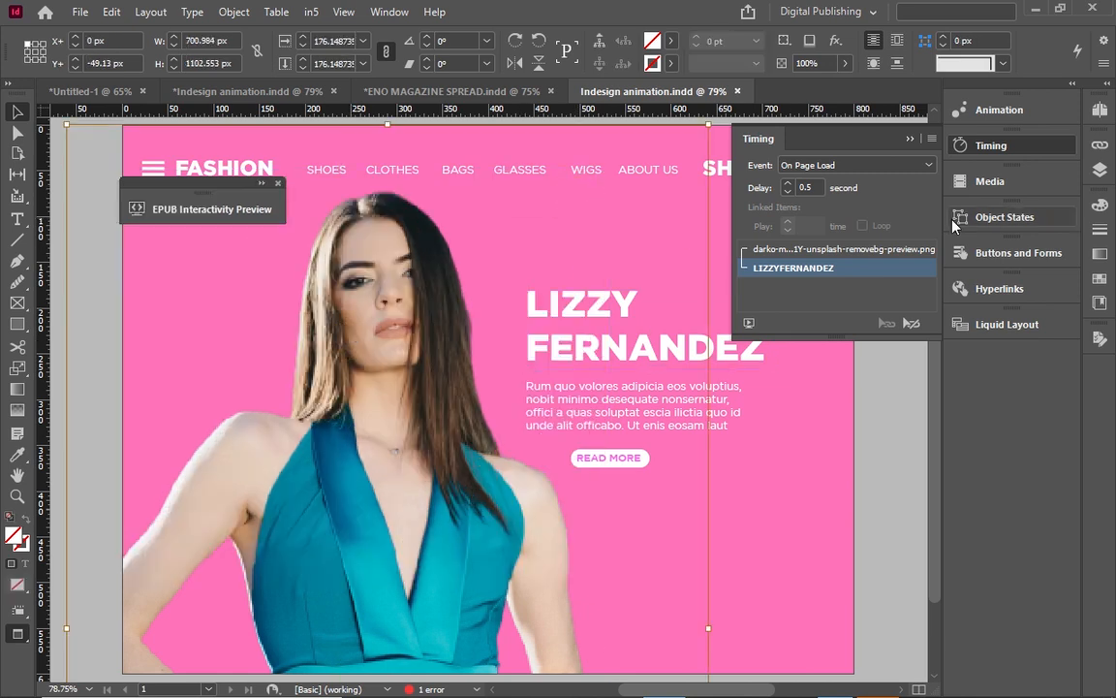
left_click(988, 109)
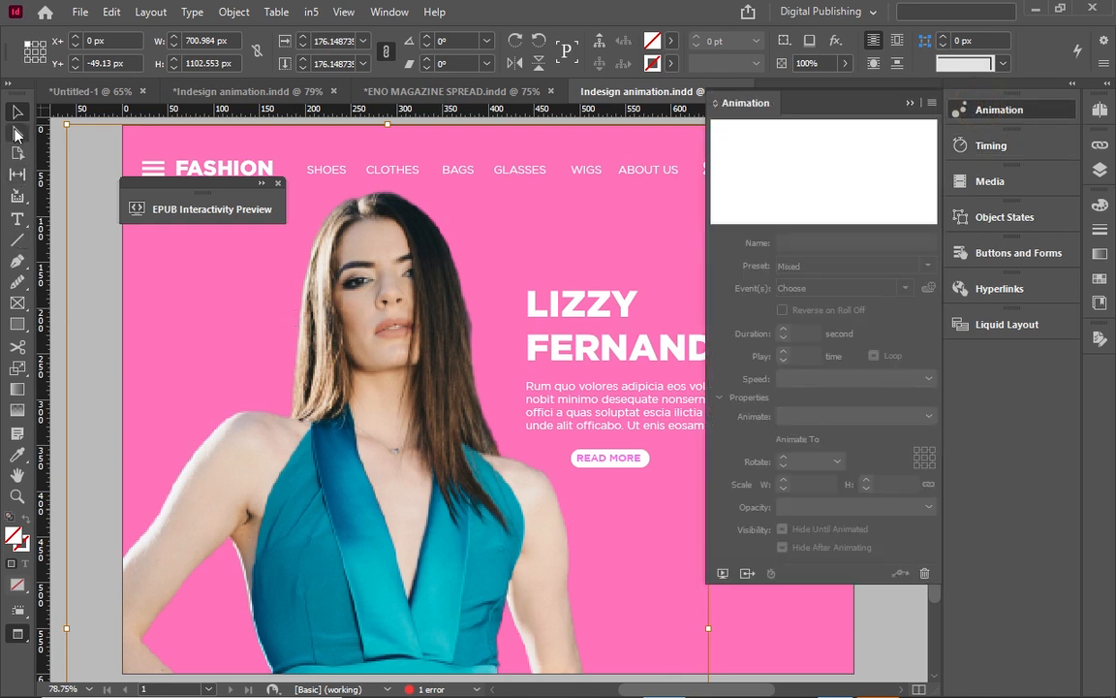
Select the whole model image frame through the Layers list to show its Fly in from Bottom animation.
left_click(14, 110)
left_click(776, 612)
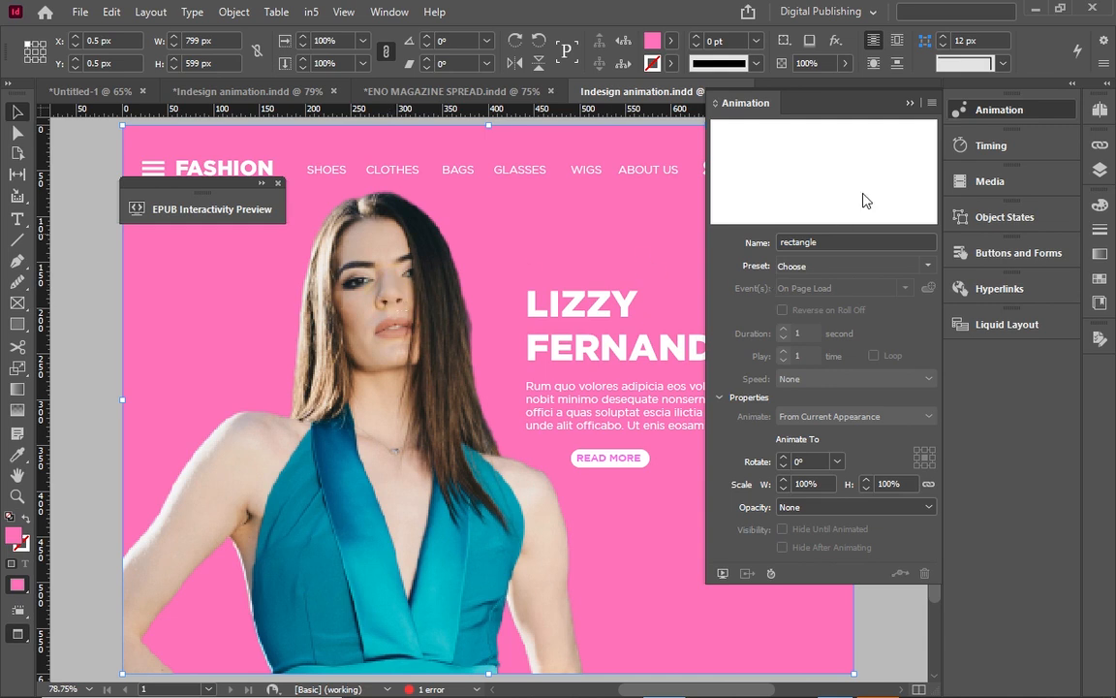
left_click(1099, 171)
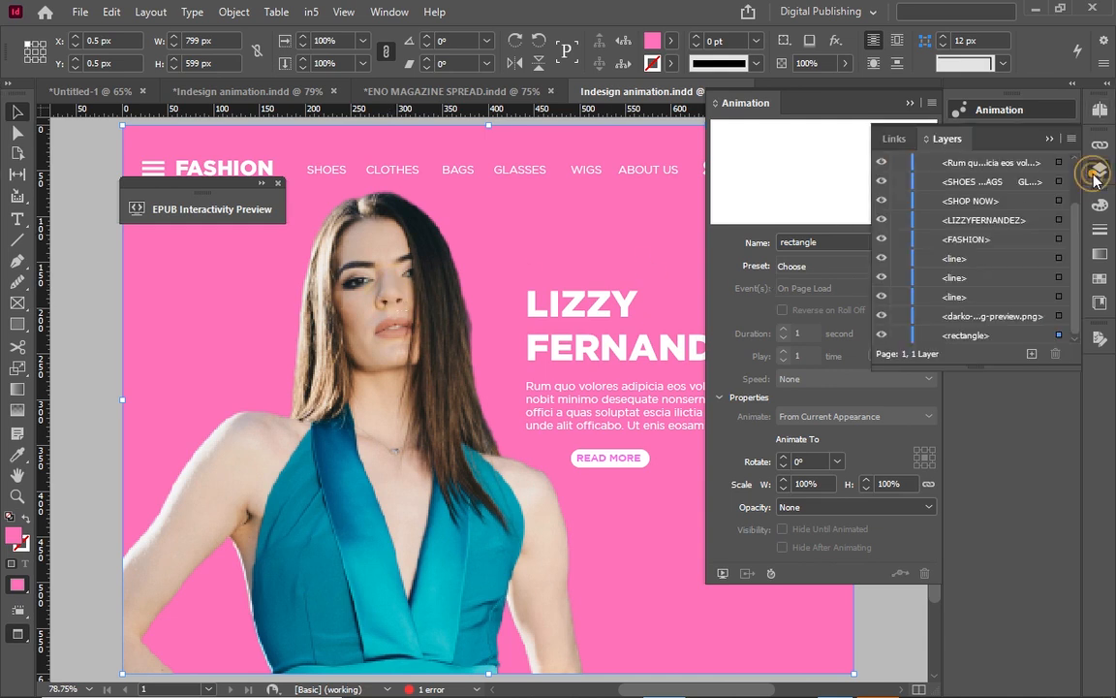
left_click(1059, 317)
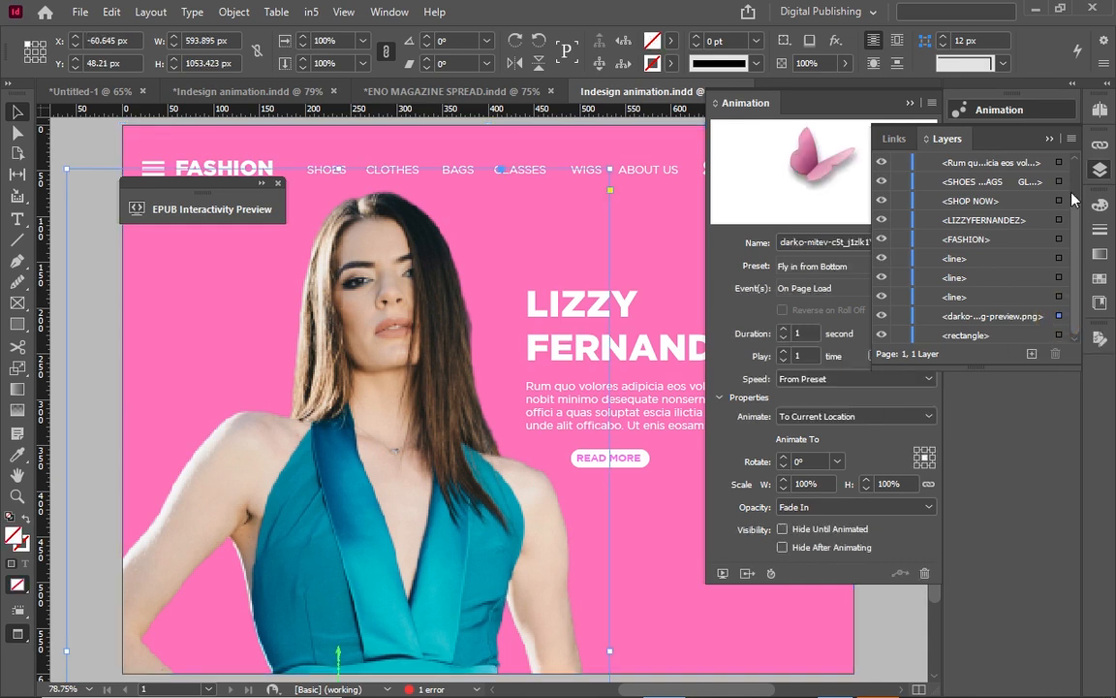
left_click(1049, 138)
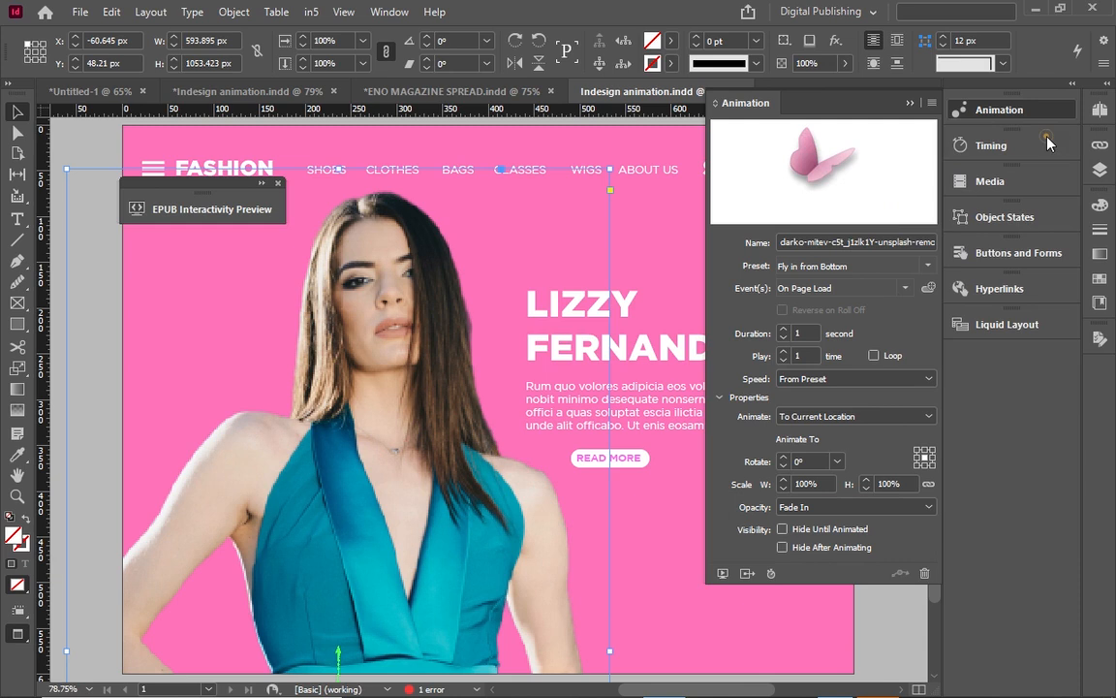
Apply the Spring Left preset to the model image and play it in the interactivity preview.
left_click(927, 266)
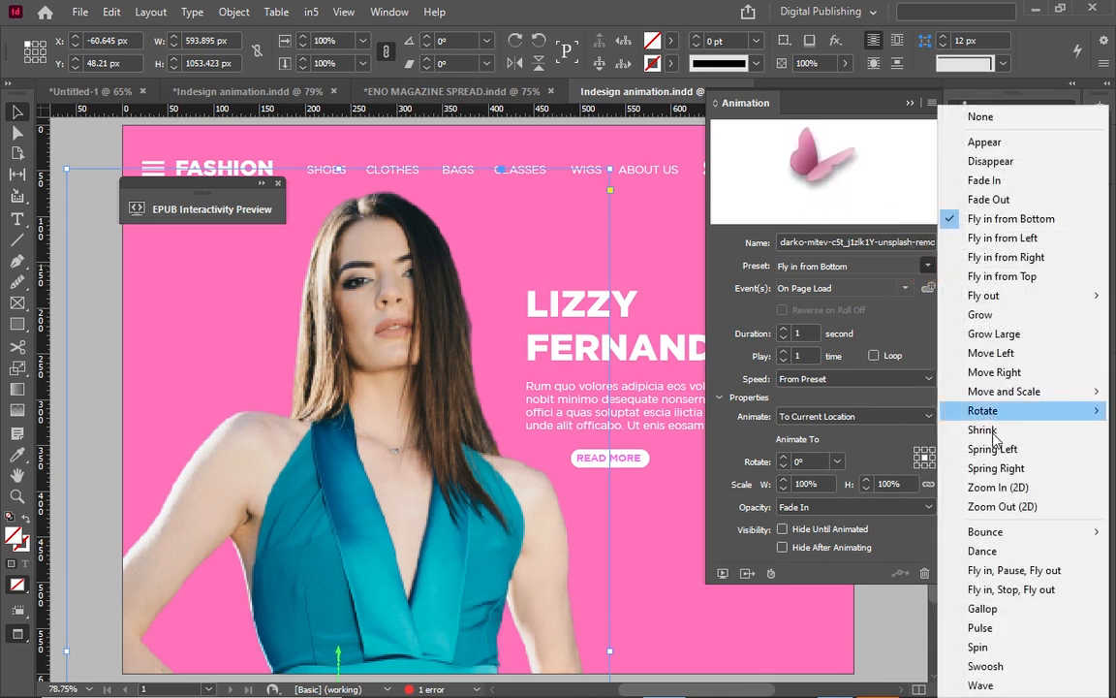
left_click(994, 449)
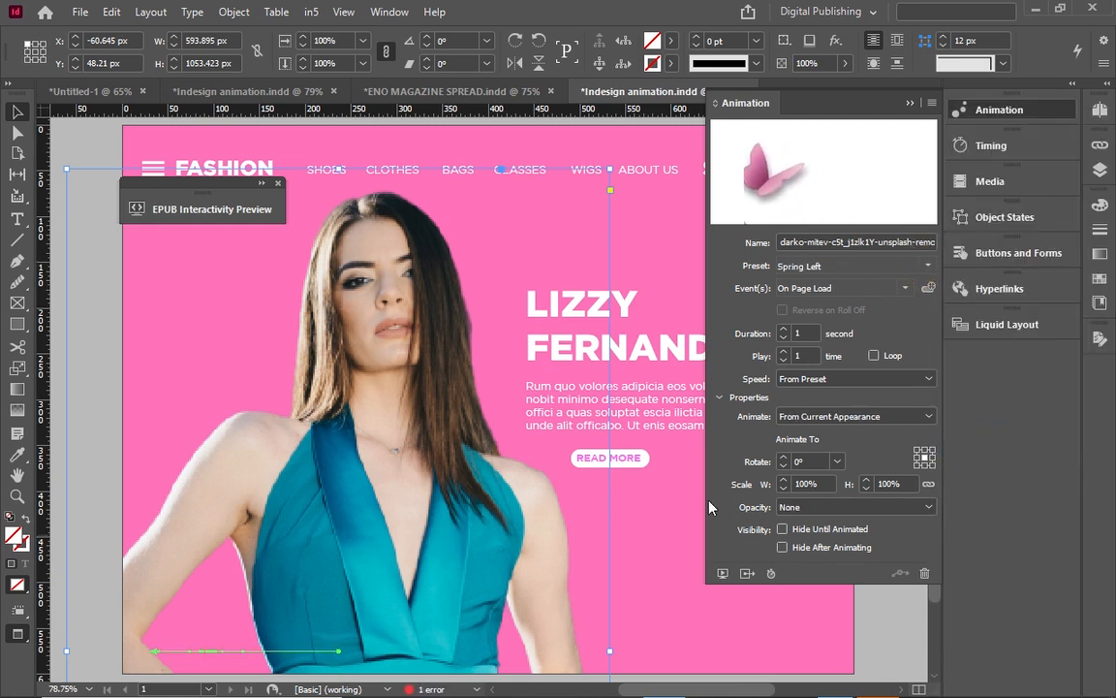
left_click(259, 184)
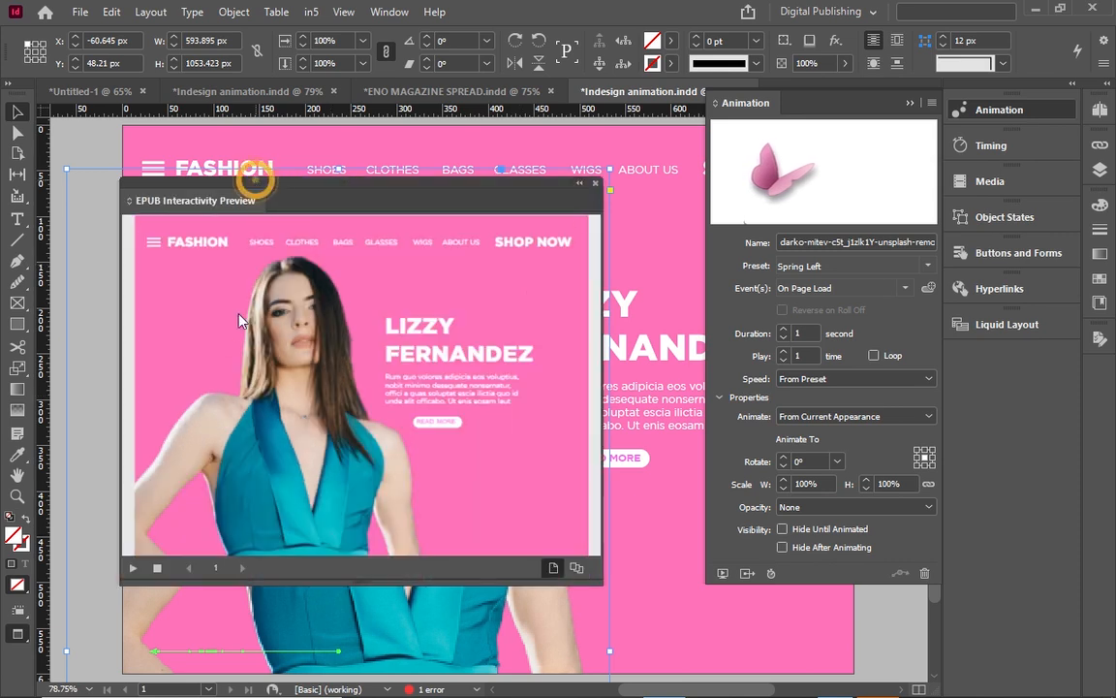
left_click(130, 573)
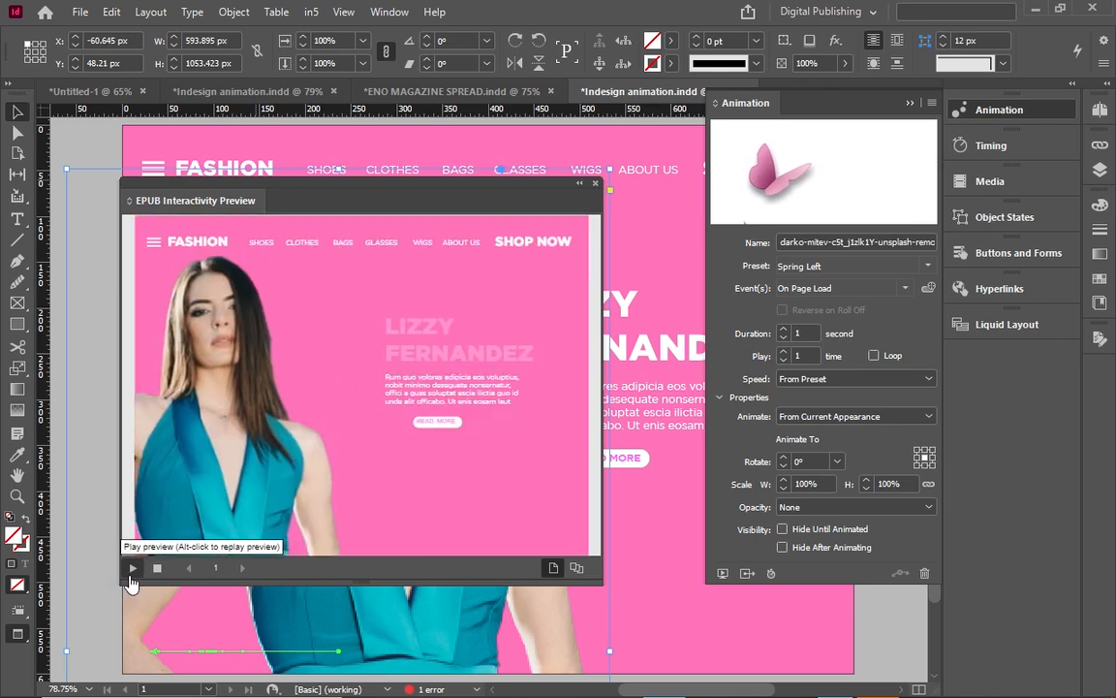
left_click(130, 573)
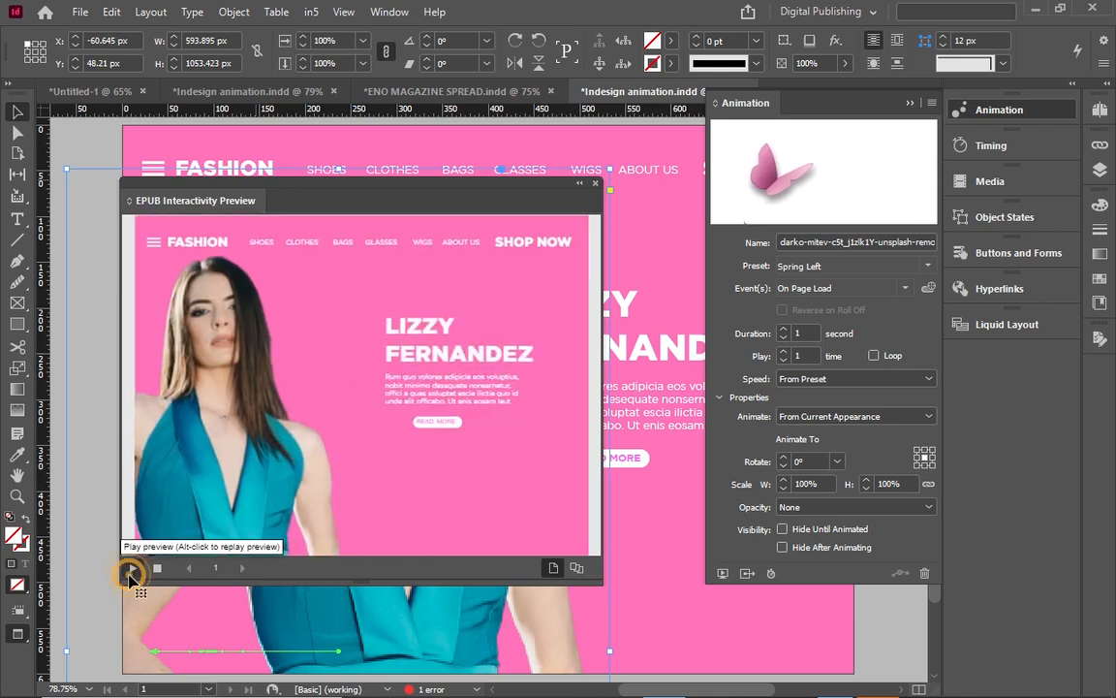
left_click(130, 574)
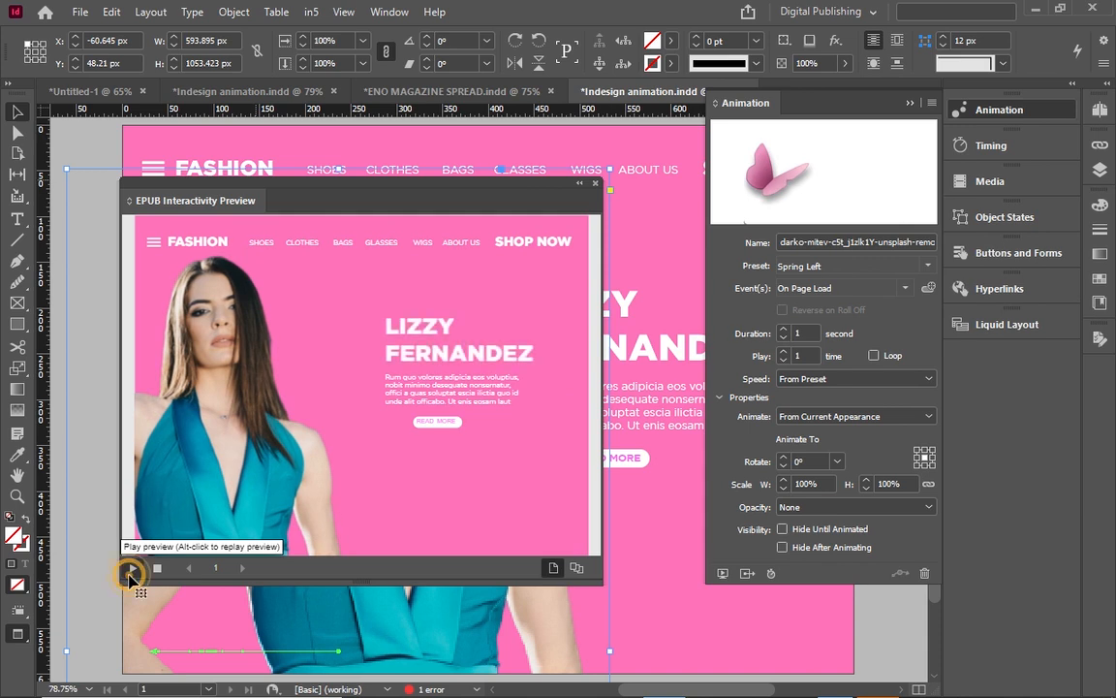
Lengthen the image animation's duration to 3.5 seconds and preview it again.
left_click(786, 330)
left_click(786, 329)
left_click(786, 329)
left_click(786, 330)
left_click(786, 329)
left_click(786, 330)
left_click(786, 330)
left_click(786, 329)
left_click(786, 329)
left_click(786, 329)
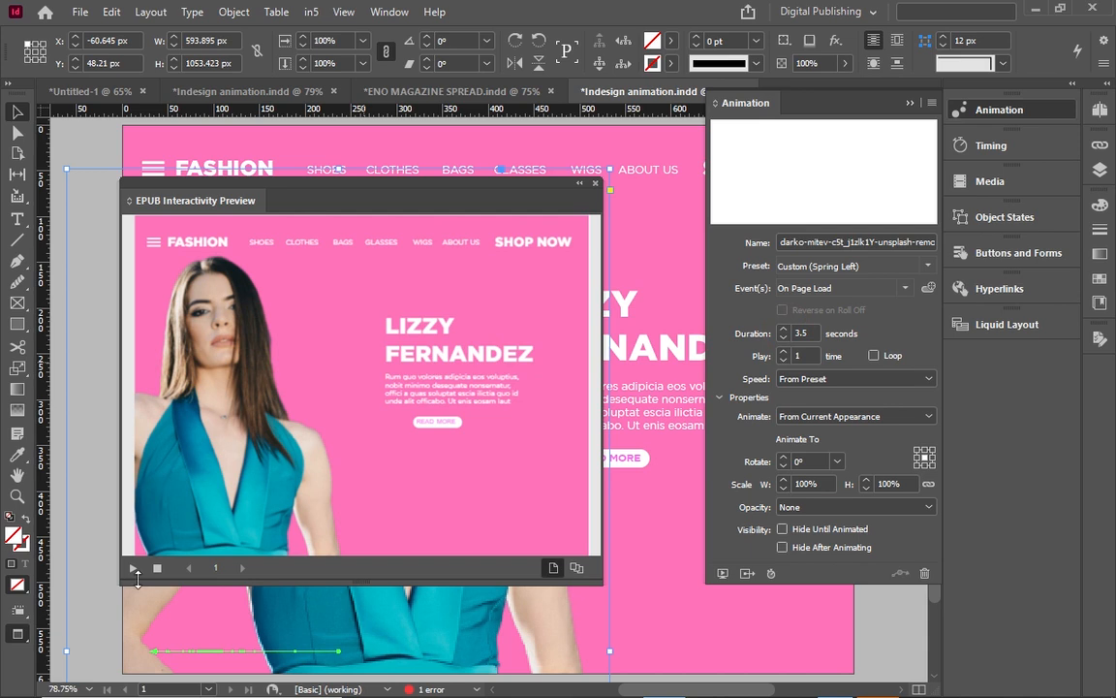
left_click(135, 569)
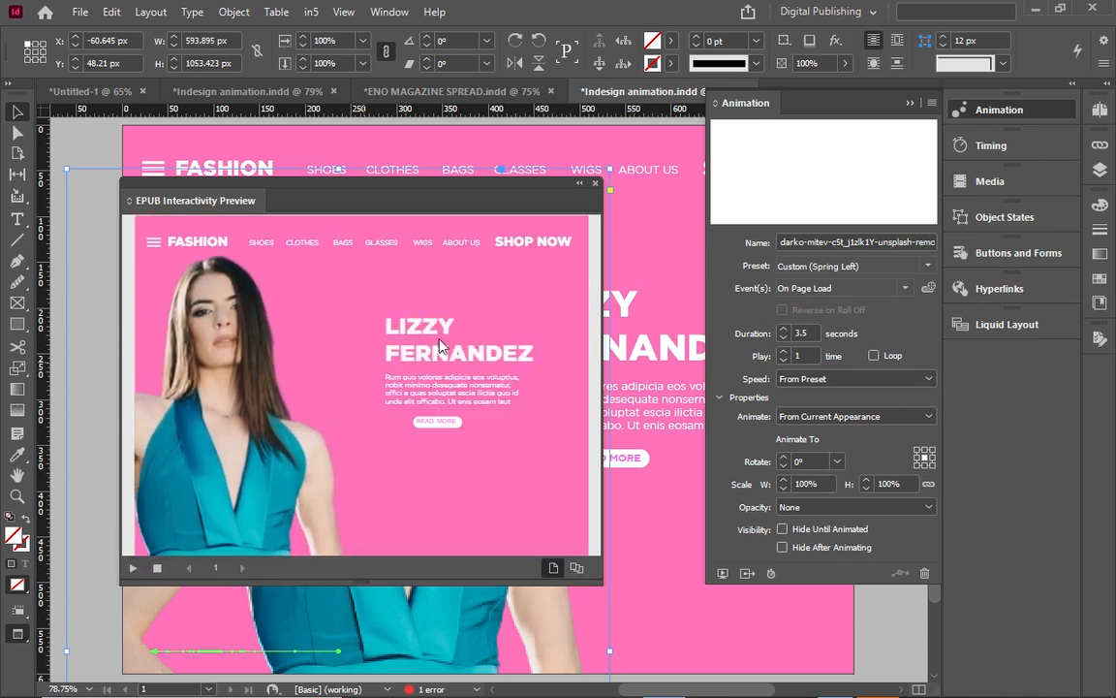
In Timing, raise the headline's delay and set the model image's page-load delay to 2.75 seconds.
left_click(989, 146)
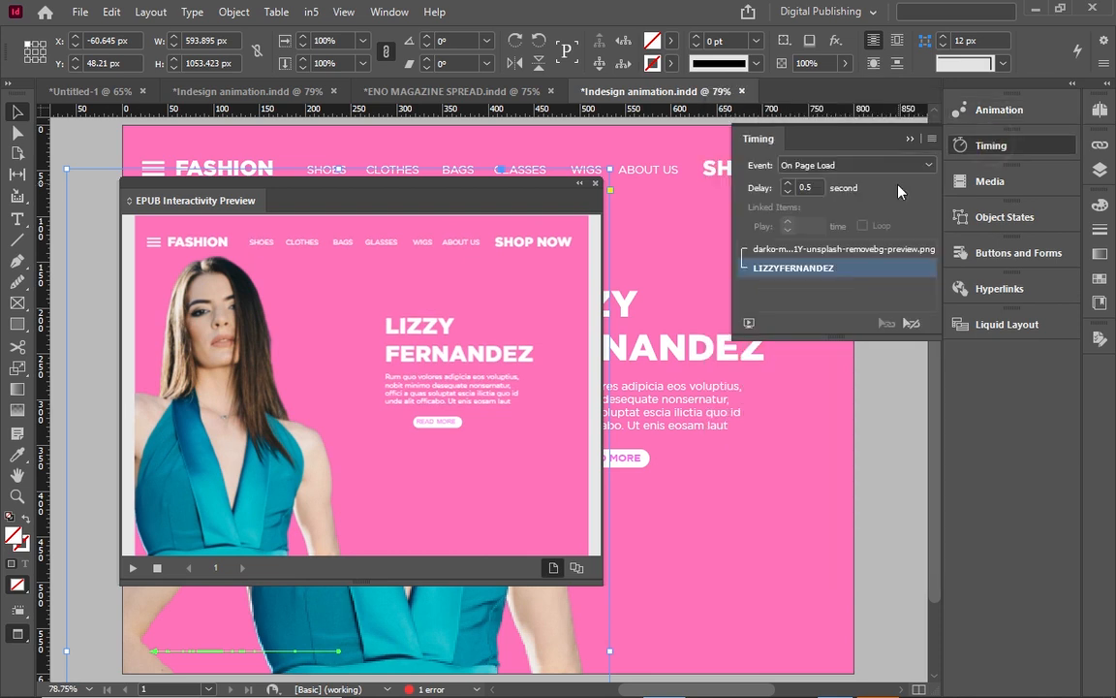
left_click(790, 186)
left_click(789, 184)
left_click(785, 251)
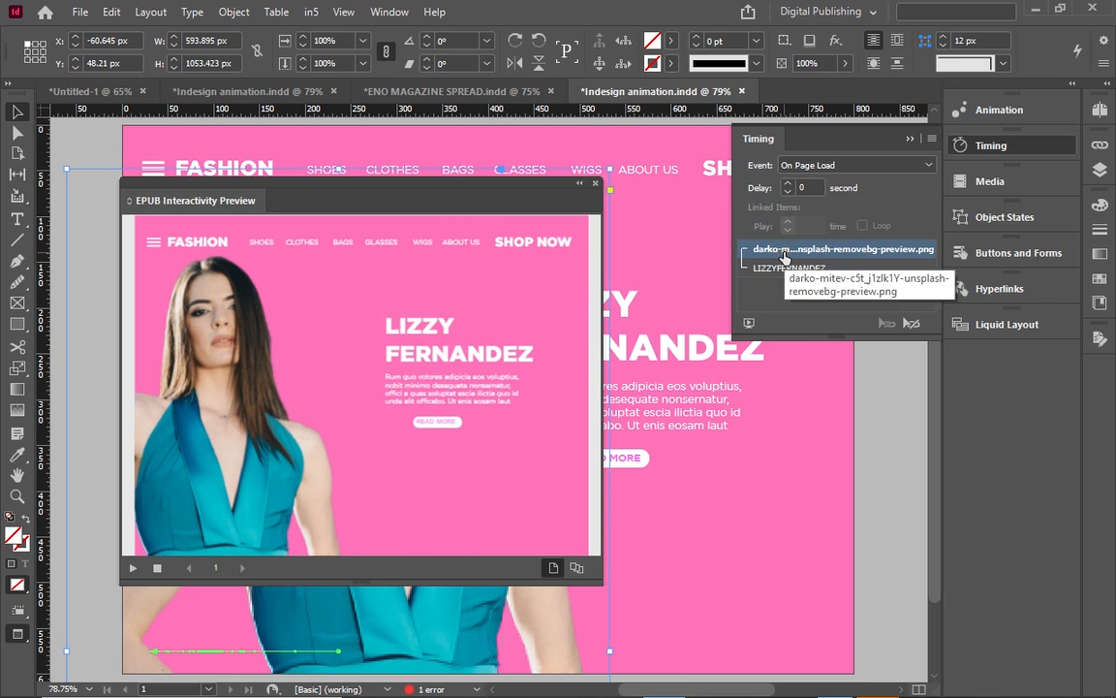
left_click(789, 185)
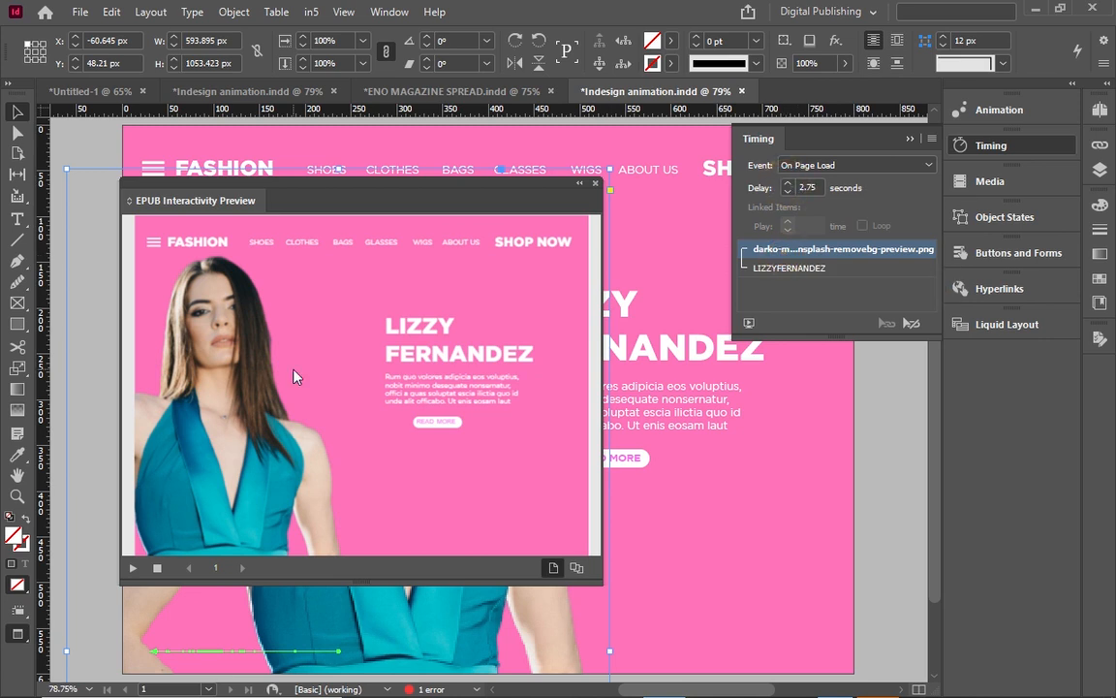
Replay the interactivity preview to check the new timing, then close it.
left_click(137, 569)
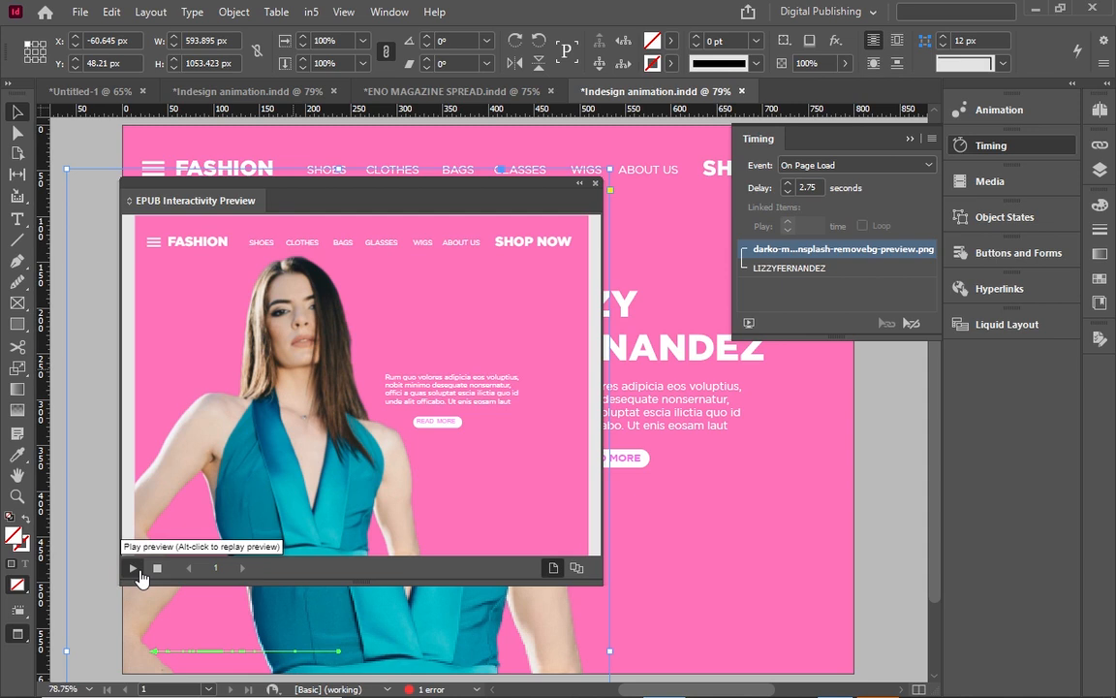
left_click(137, 570)
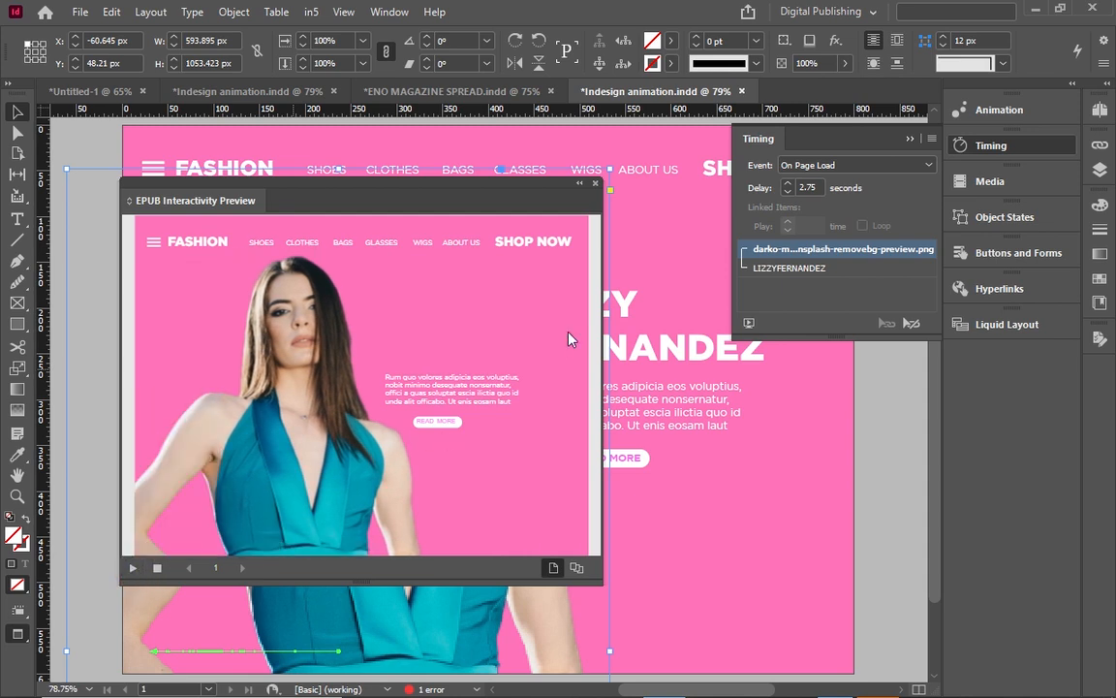
left_click(596, 184)
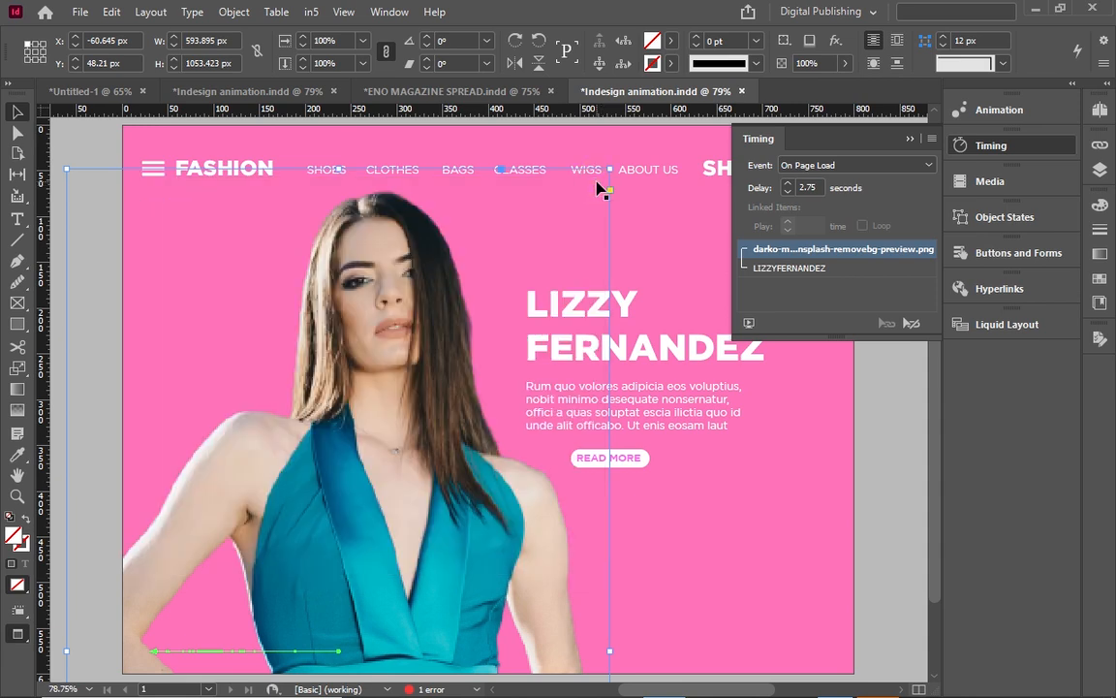